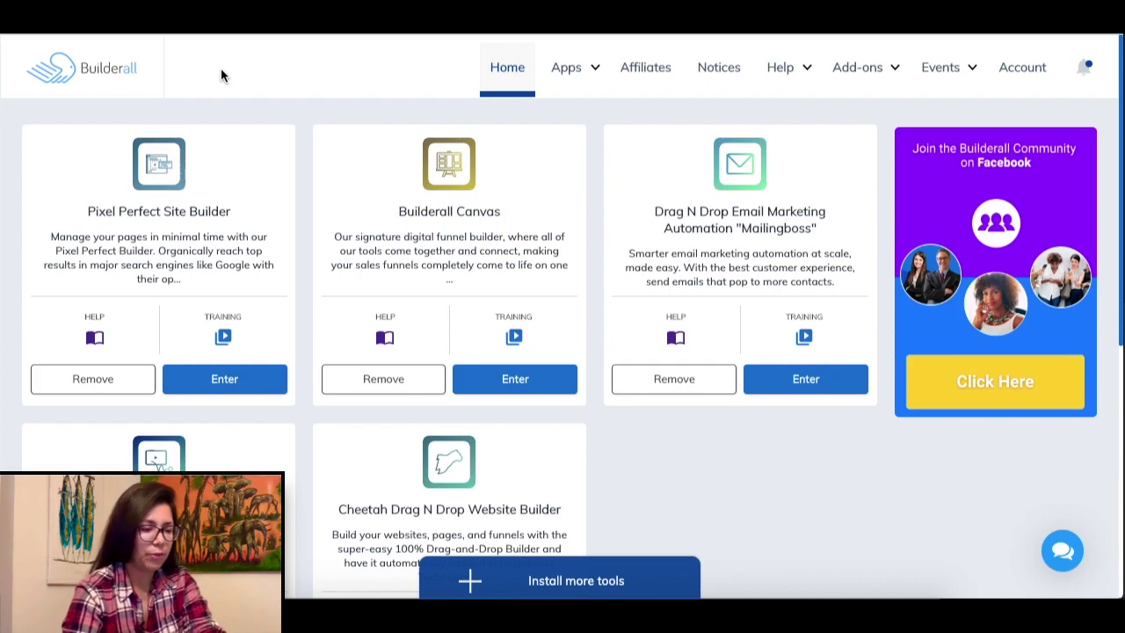
# Launch the Cheetah Drag N Drop Website Builder from the Builderall Apps list.
pyautogui.moveTo(565, 51)
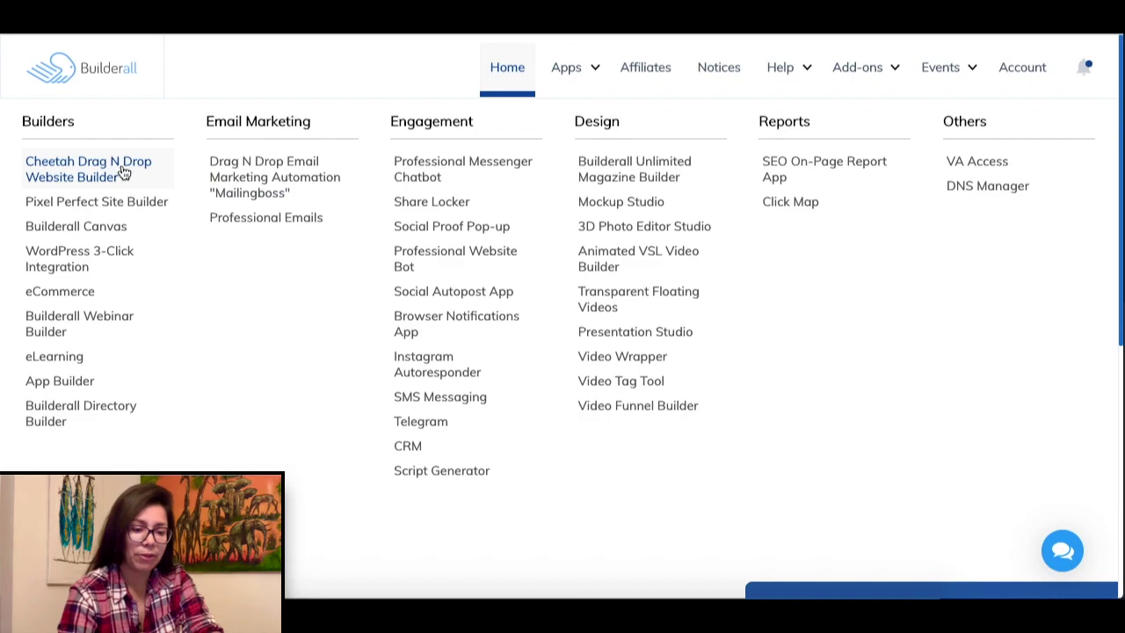
pyautogui.click(123, 170)
pyautogui.scroll(-3, 654, 466)
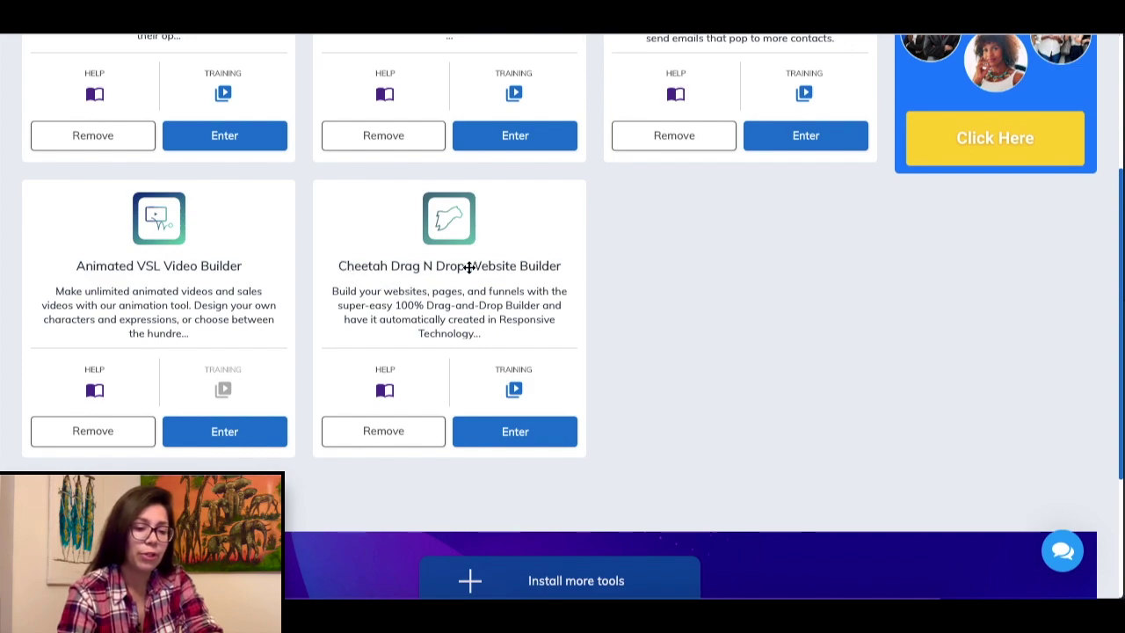
pyautogui.click(540, 266)
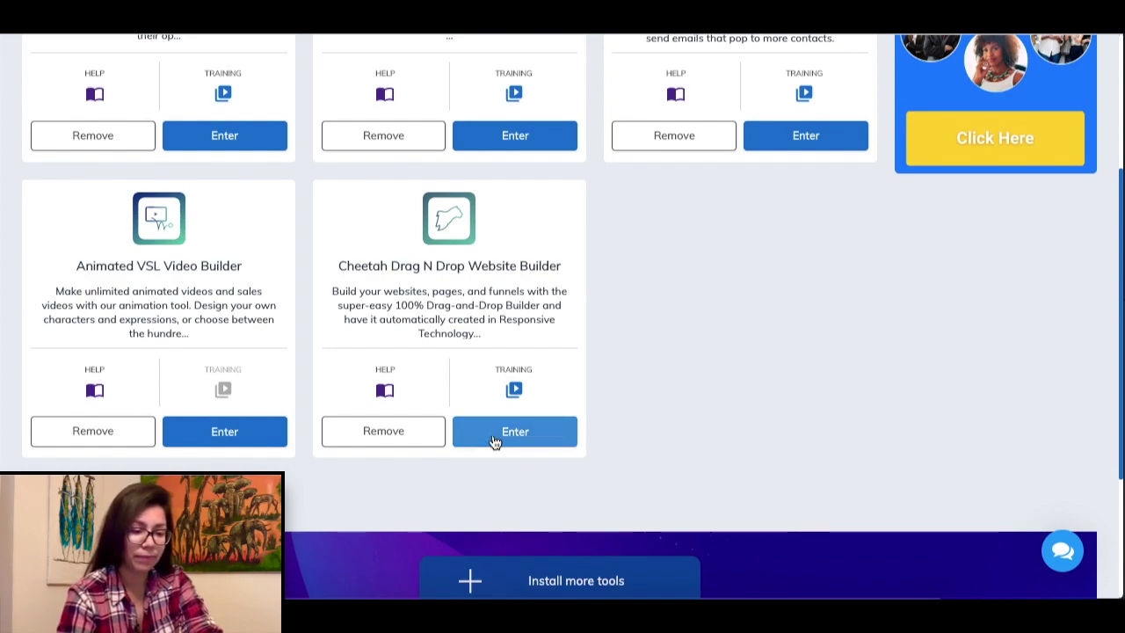
pyautogui.click(546, 447)
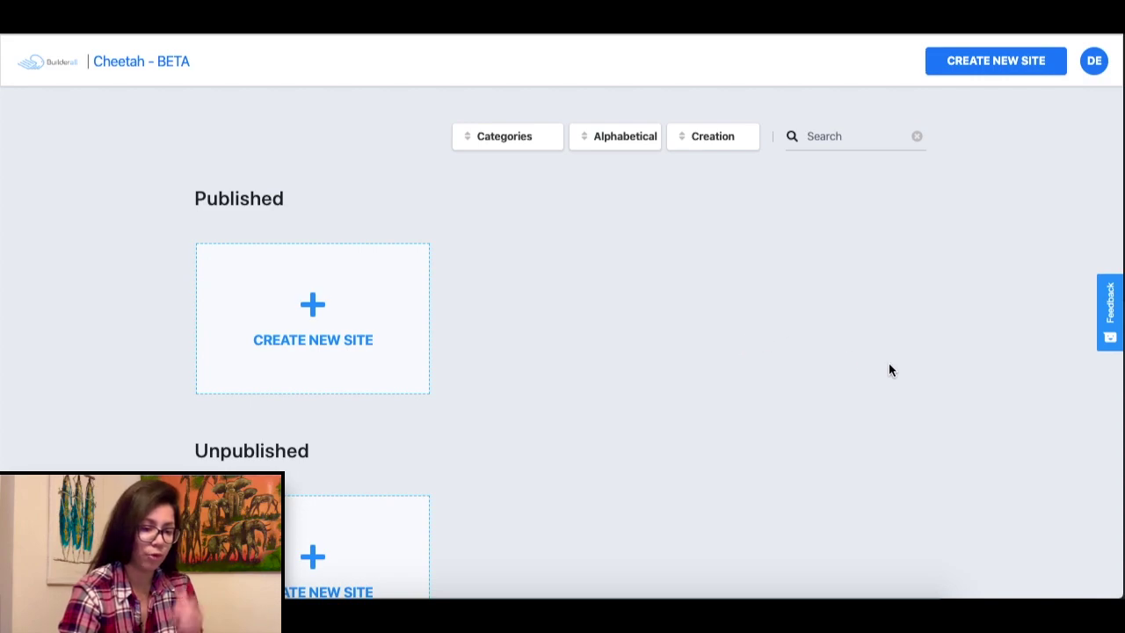
# Create a Blank Template site with title and description both 'Tutorial'.
pyautogui.click(997, 63)
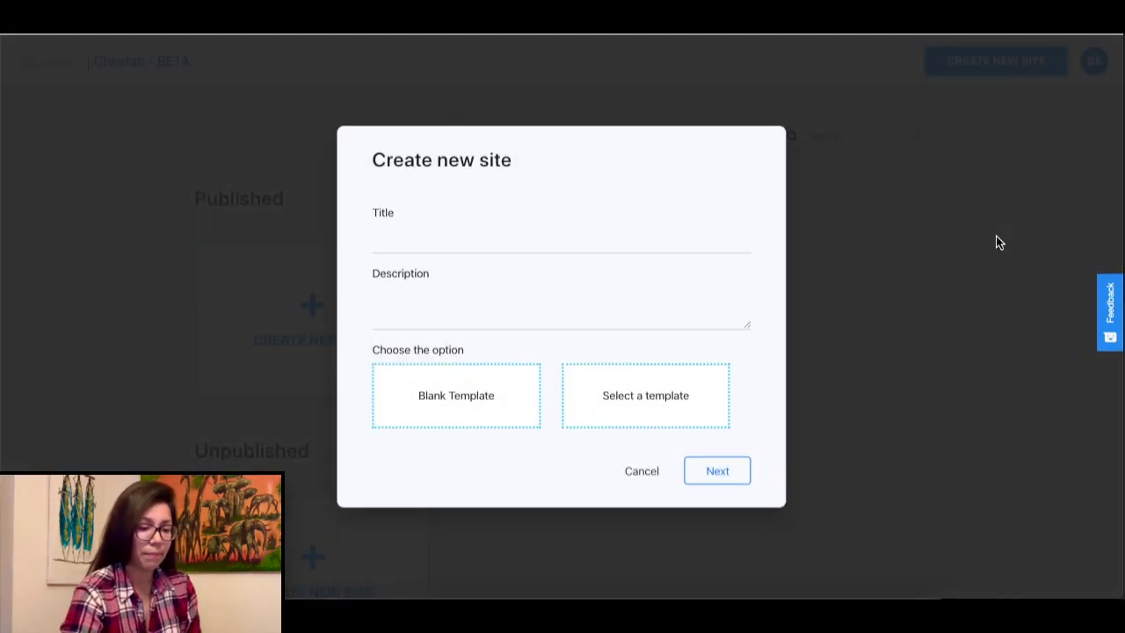
pyautogui.click(465, 234)
pyautogui.write('Tut')
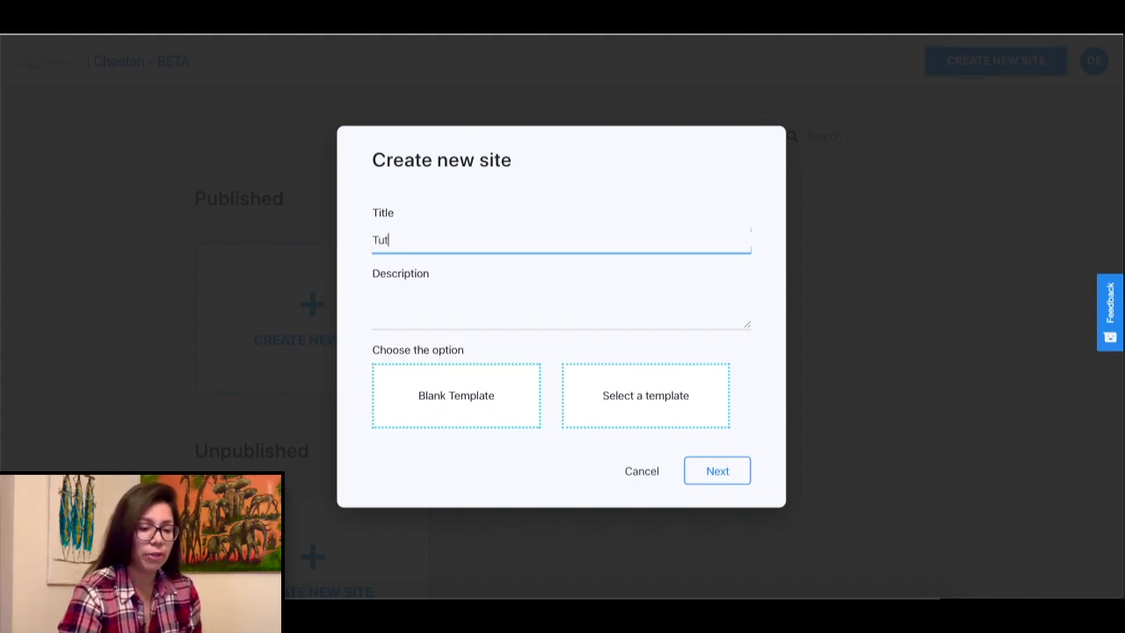
pyautogui.write('orial')
pyautogui.doubleClick(414, 239)
pyautogui.hotkey('ctrl', 'c')
pyautogui.click(398, 325)
pyautogui.hotkey('ctrl', 'v')
pyautogui.hotkey('ctrl', 'v')
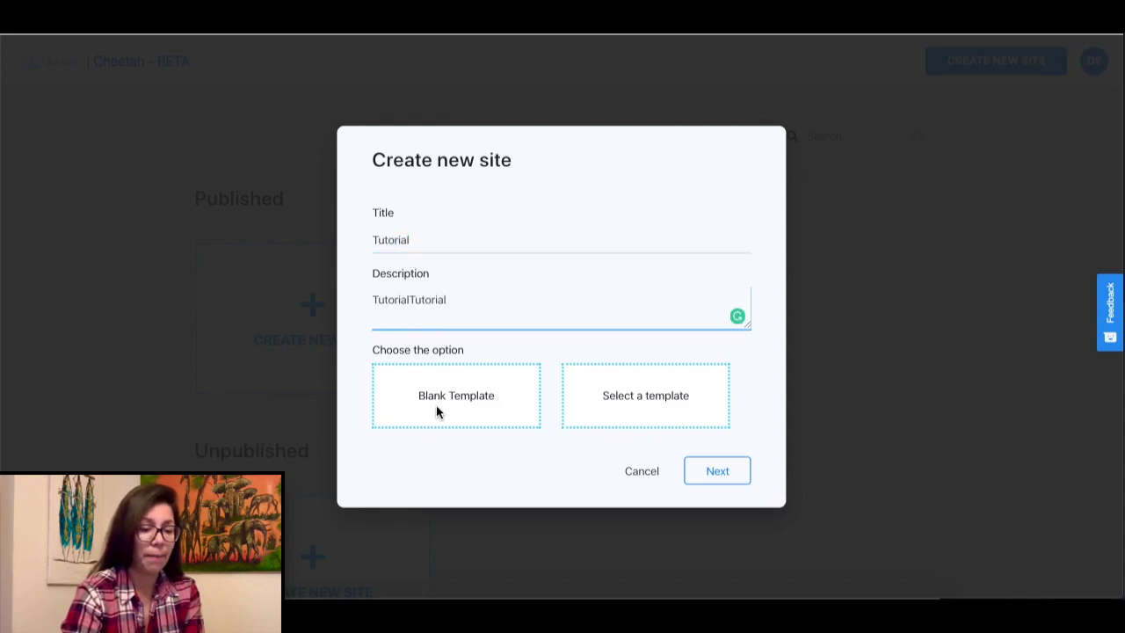
pyautogui.click(436, 404)
pyautogui.click(716, 473)
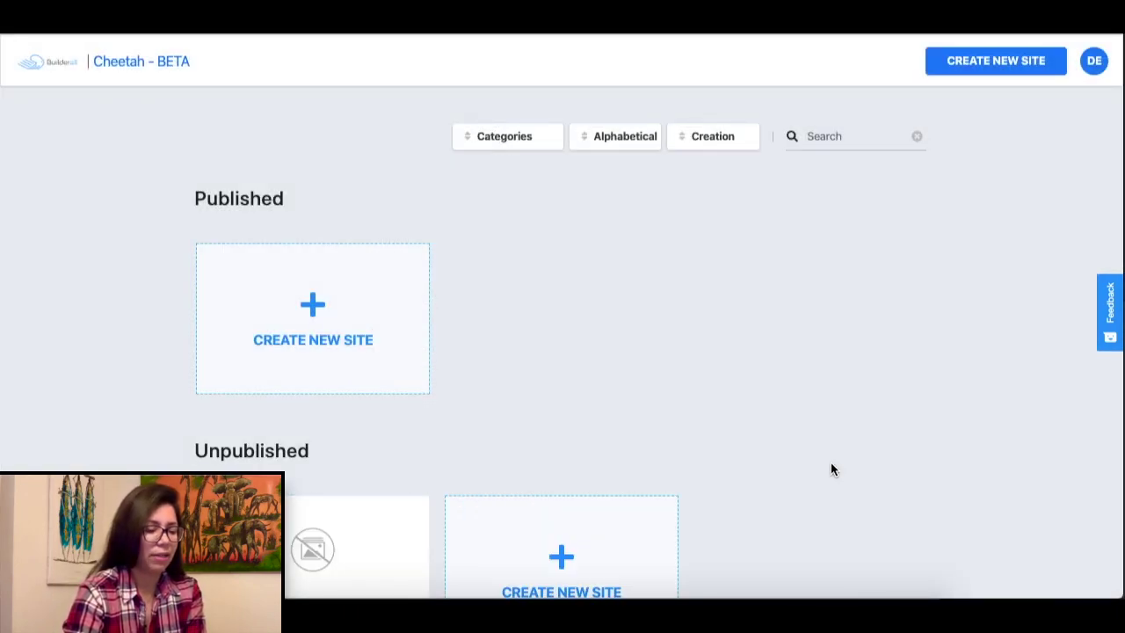
# Open the new Tutorial site from the unpublished sites list.
pyautogui.scroll(-1, 833, 469)
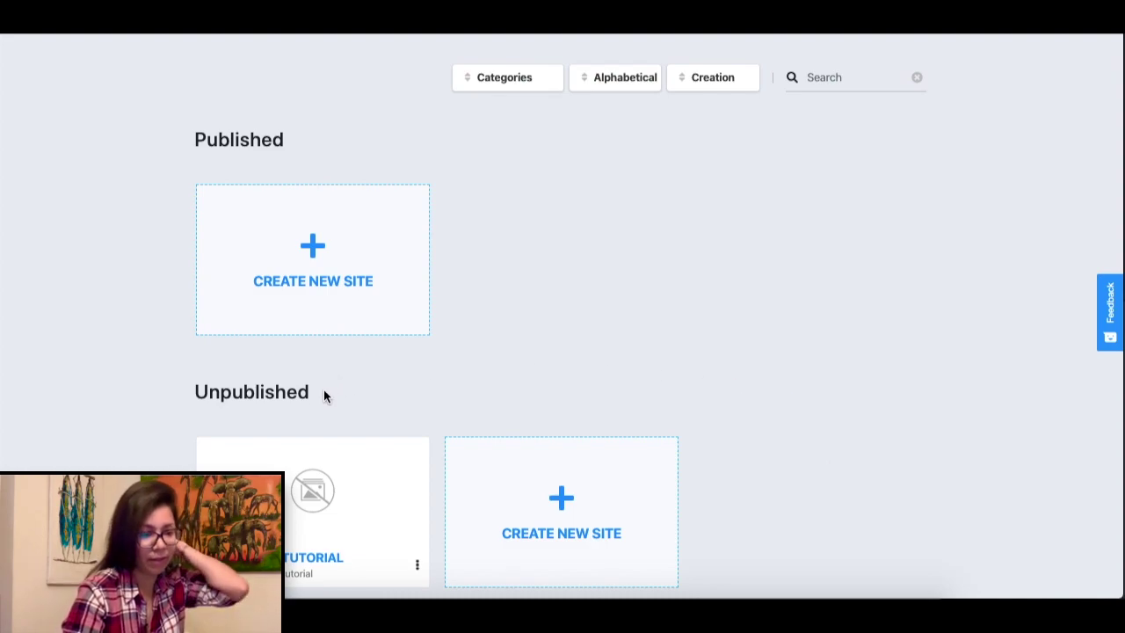
pyautogui.moveTo(324, 390); pyautogui.dragTo(229, 381)
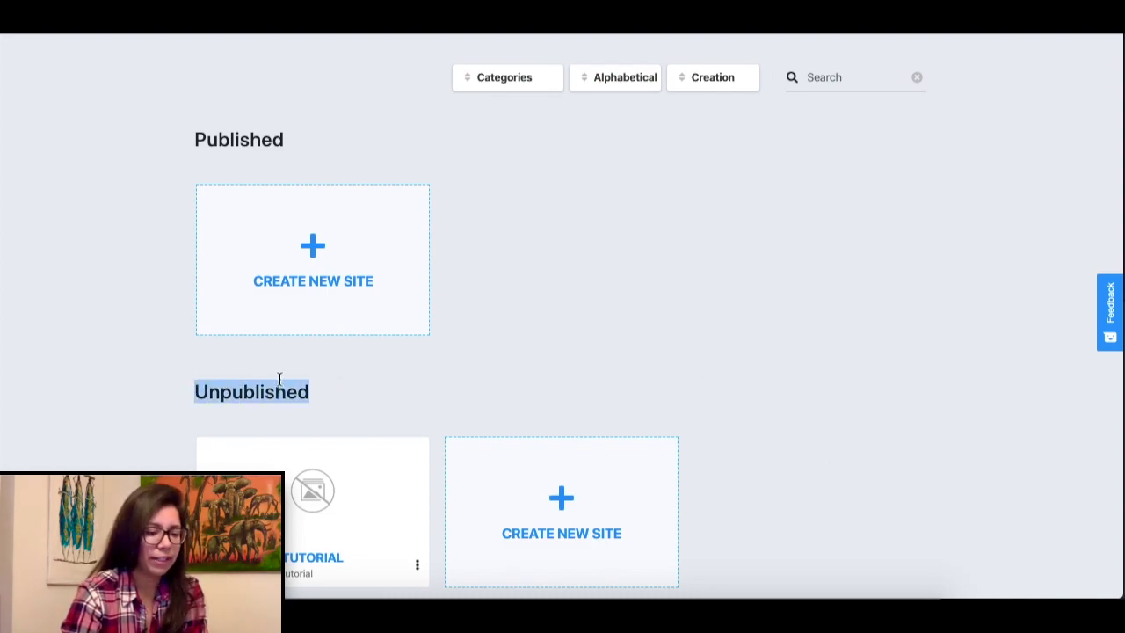
pyautogui.click(356, 387)
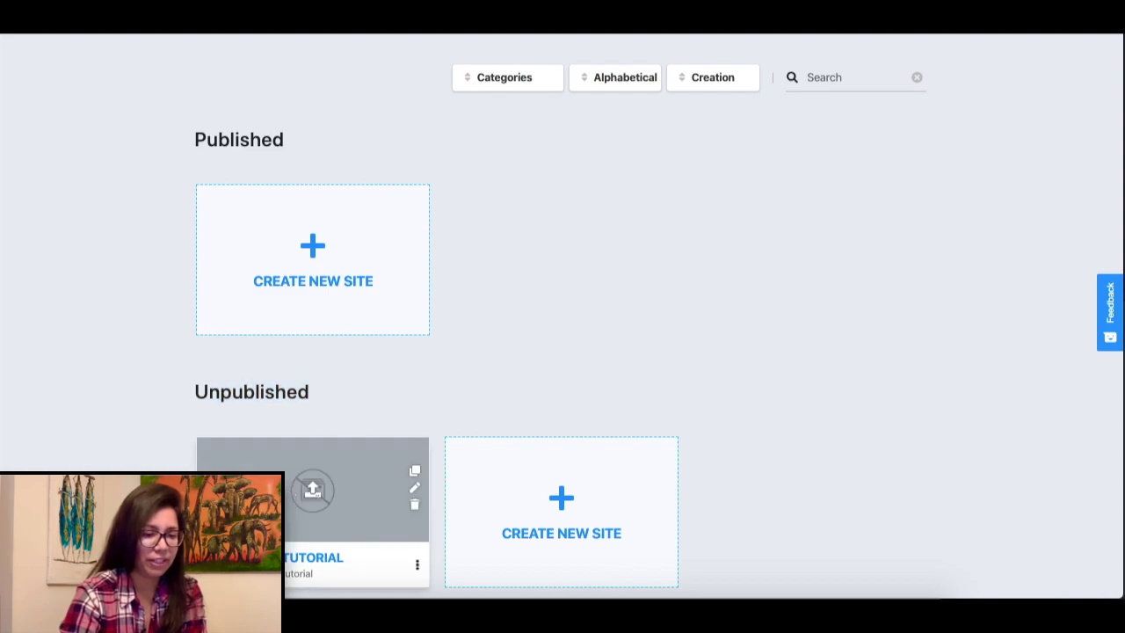
pyautogui.click(312, 557)
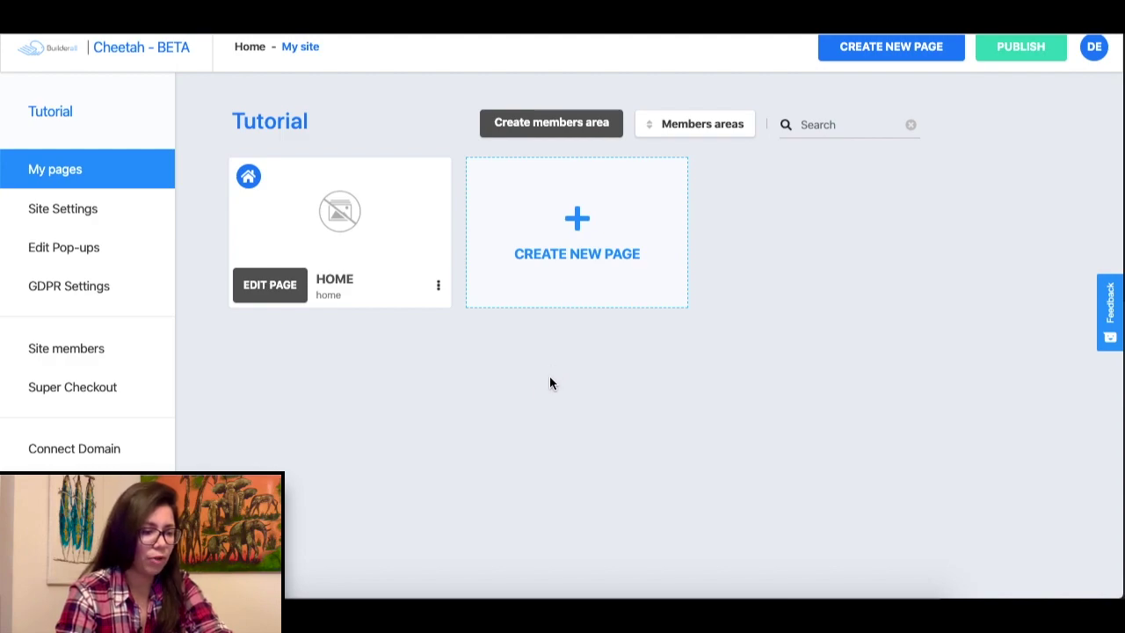
# Add a page named and titled 'Thank You', then open the HOME page for editing.
pyautogui.click(576, 222)
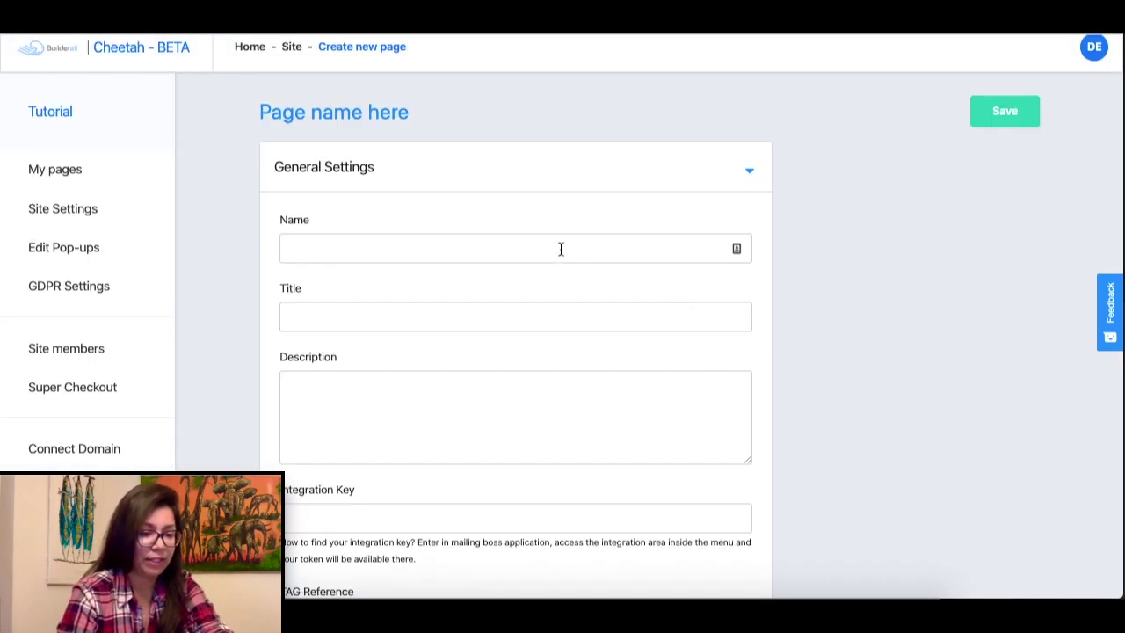
pyautogui.click(560, 256)
pyautogui.write('Thank You')
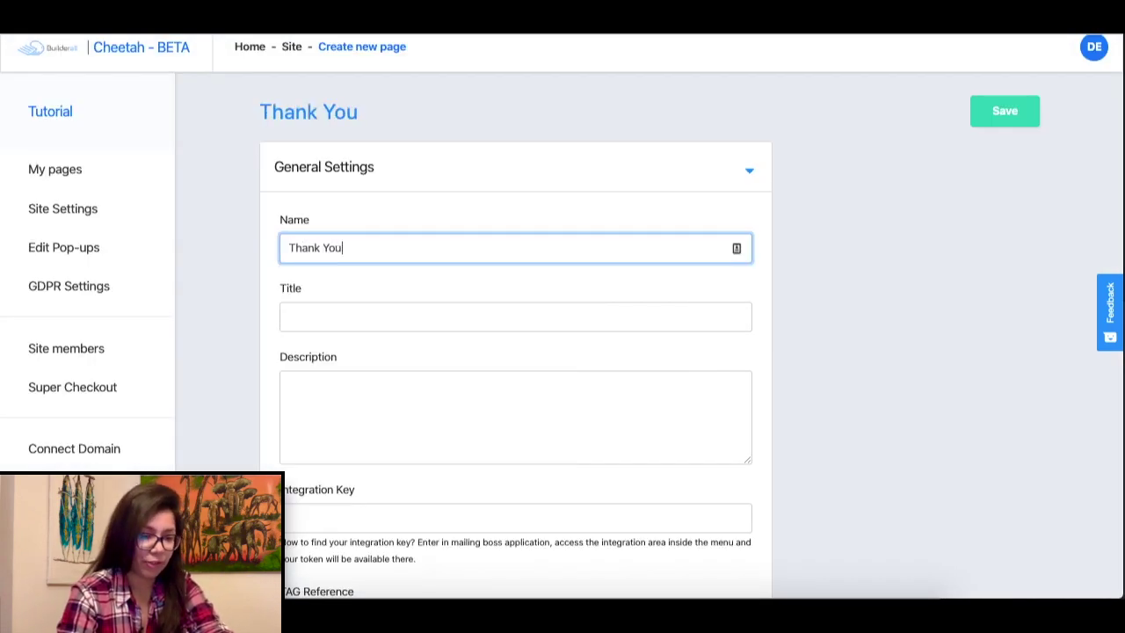
pyautogui.tripleClick(314, 249)
pyautogui.hotkey('ctrl', 'c')
pyautogui.click(319, 315)
pyautogui.hotkey('ctrl', 'v')
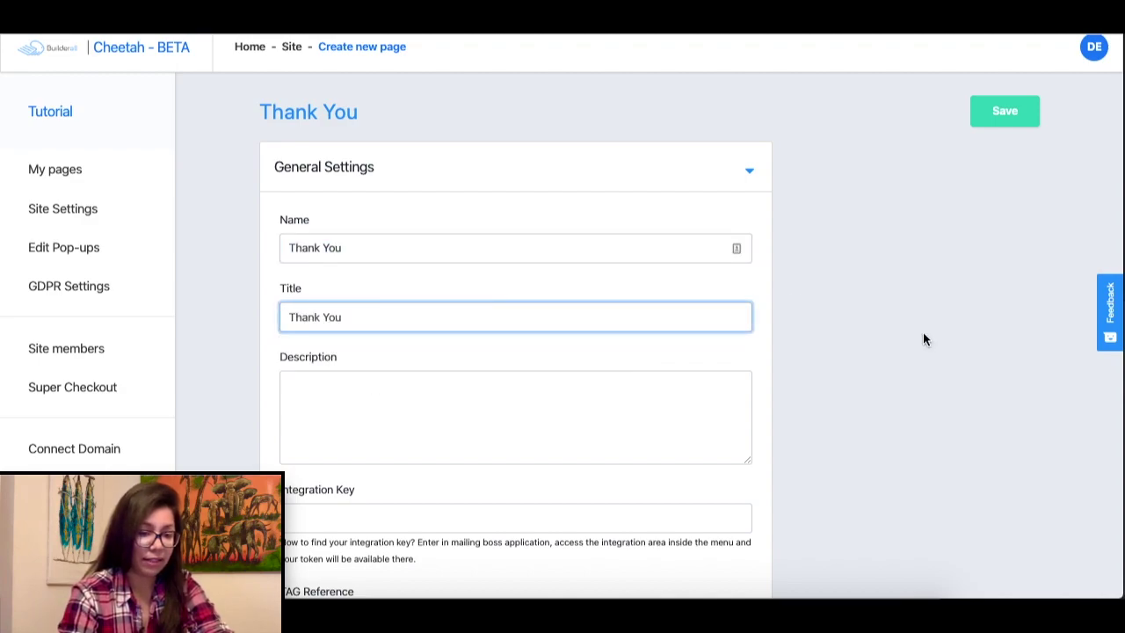
pyautogui.click(1015, 116)
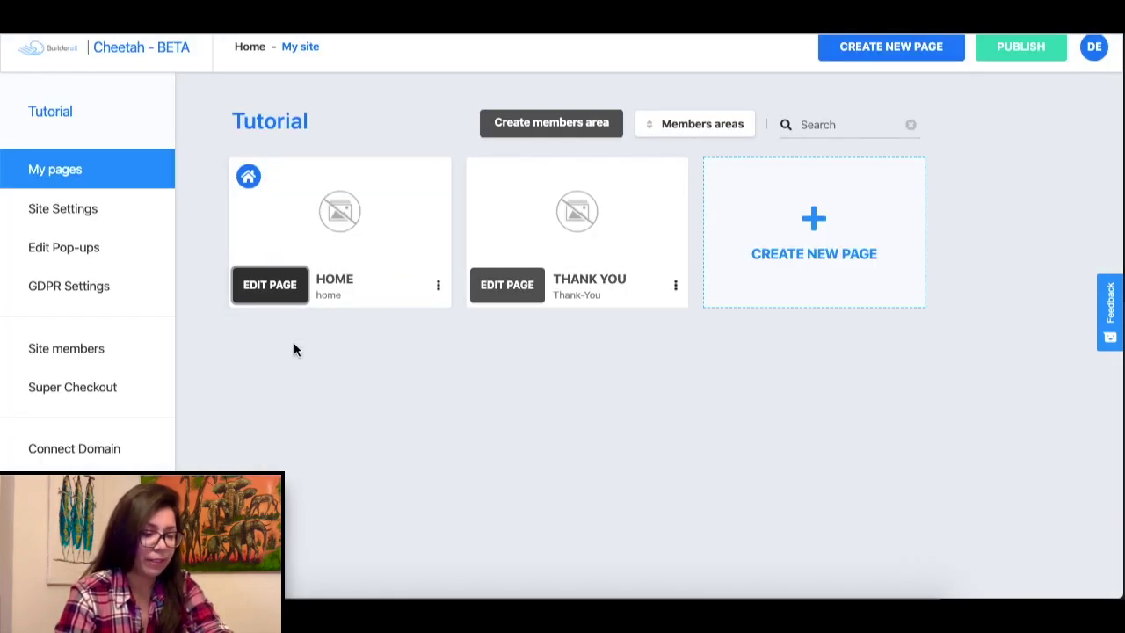
pyautogui.click(266, 301)
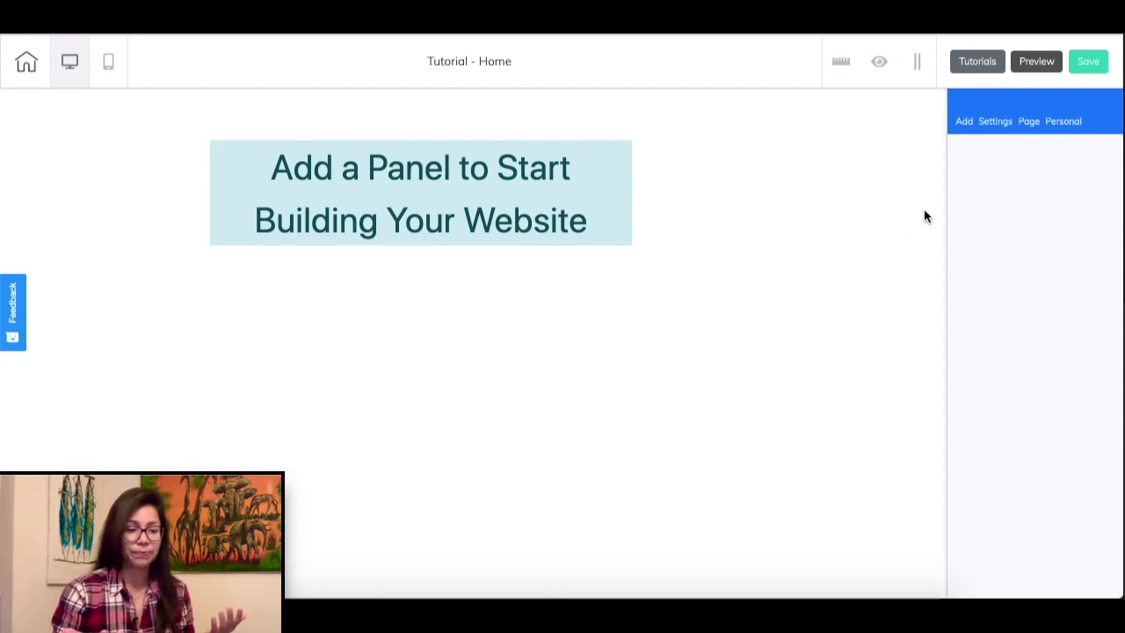
# Add the Express Header panel from the Header panels category to the page.
pyautogui.click(967, 125)
pyautogui.click(972, 194)
pyautogui.scroll(-4, 1016, 448)
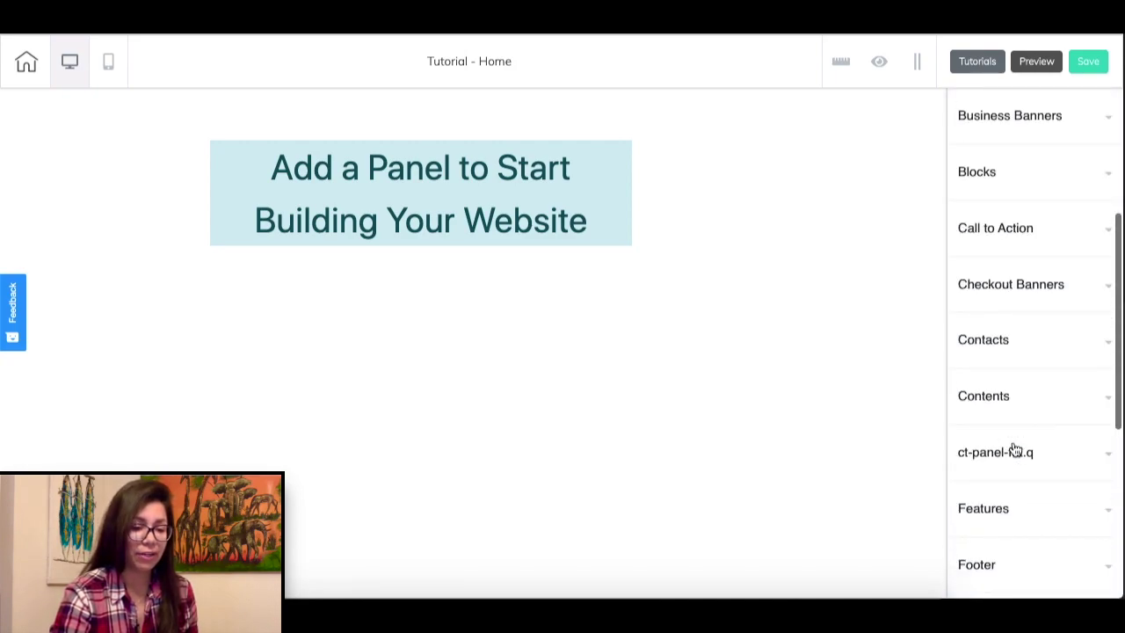
pyautogui.scroll(-3, 1014, 444)
pyautogui.click(1003, 422)
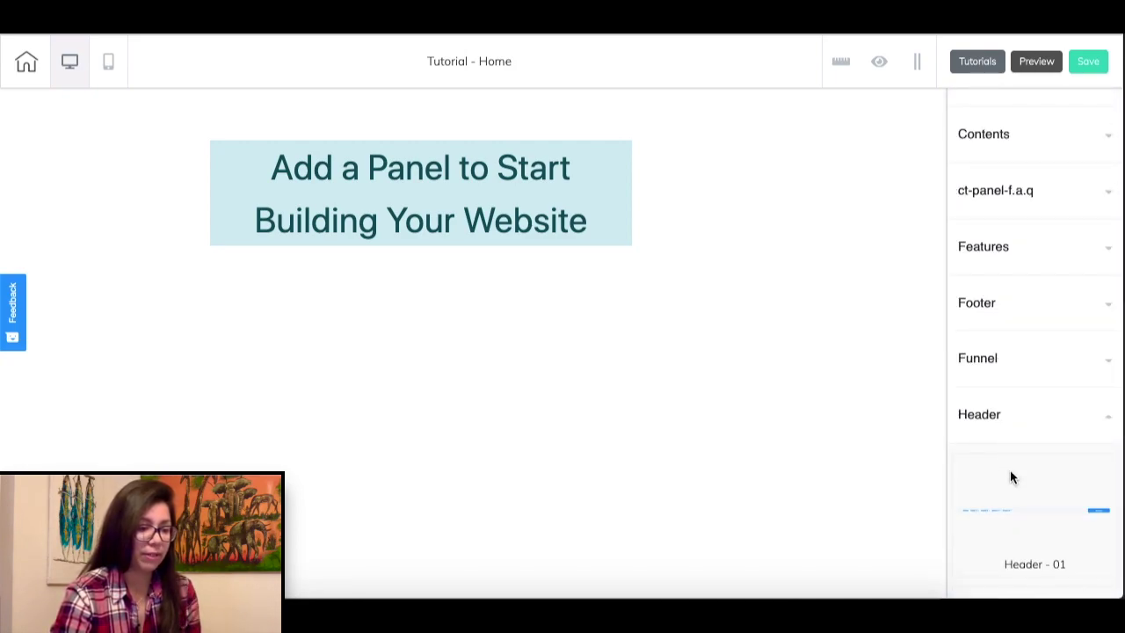
pyautogui.scroll(-1, 1011, 475)
pyautogui.scroll(-7, 1010, 477)
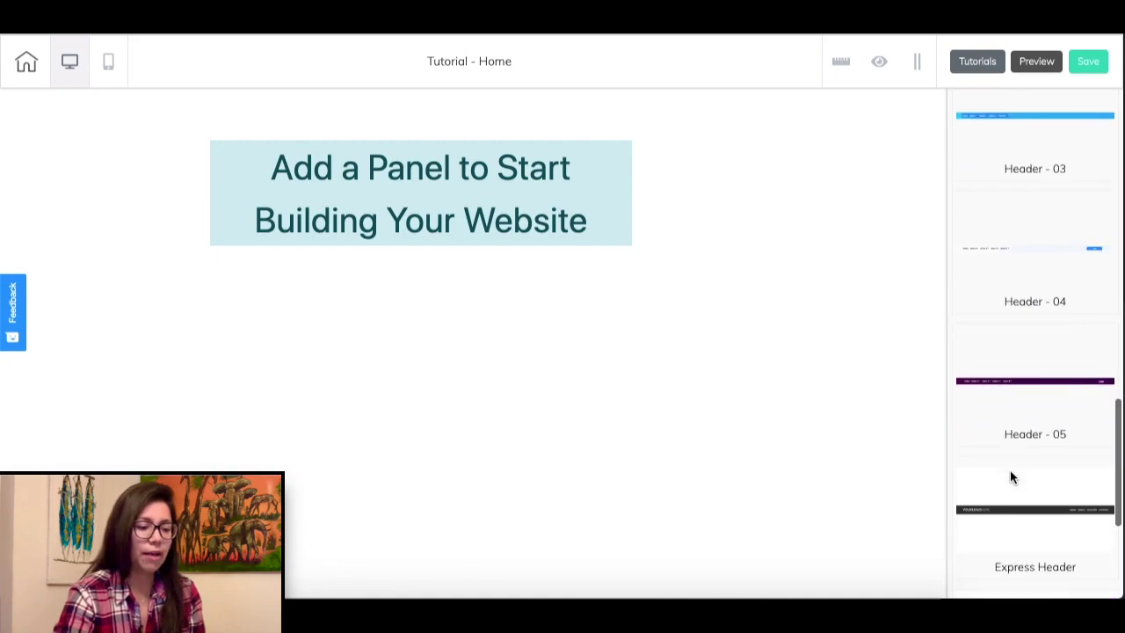
pyautogui.click(1004, 507)
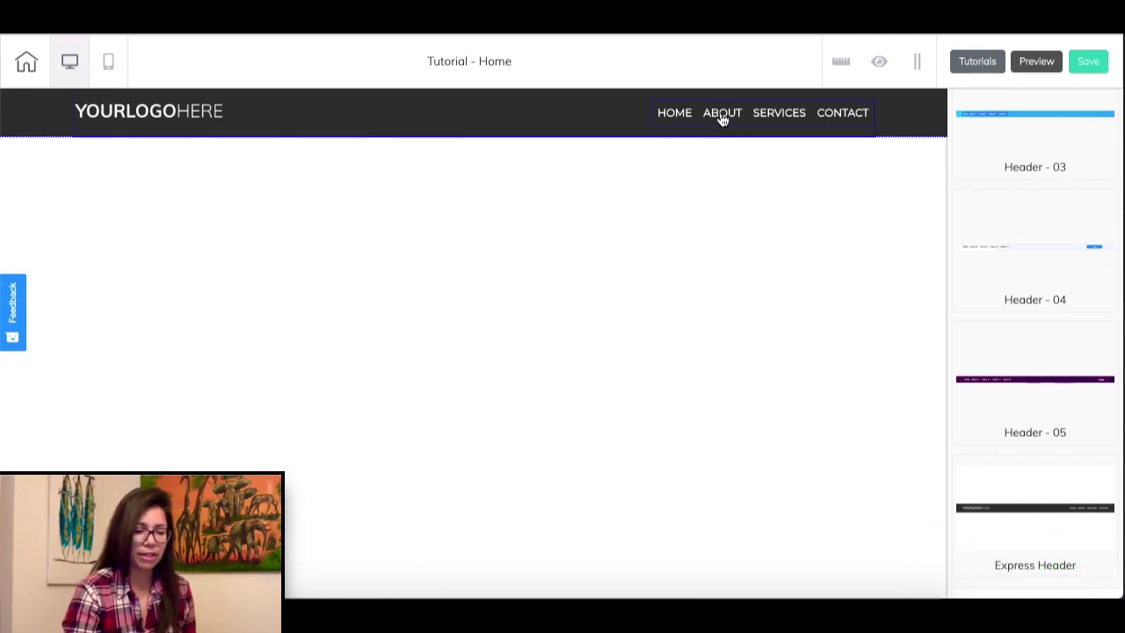
# Delete the header's navigation menu, leaving only the YOURLOGOHERE logo.
pyautogui.click(730, 167)
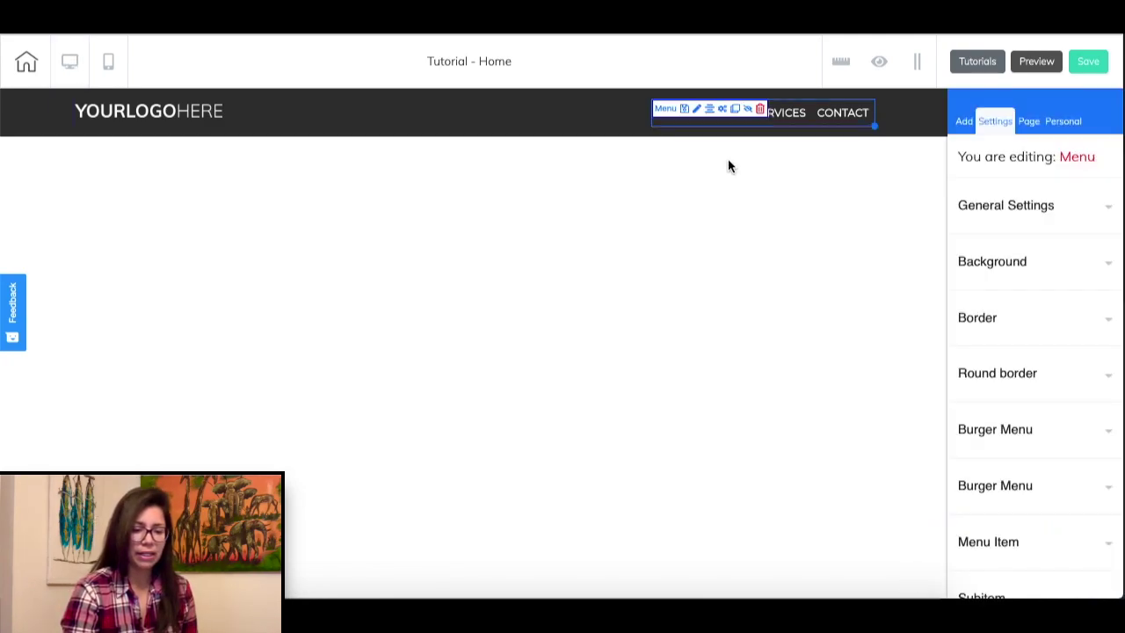
pyautogui.click(762, 110)
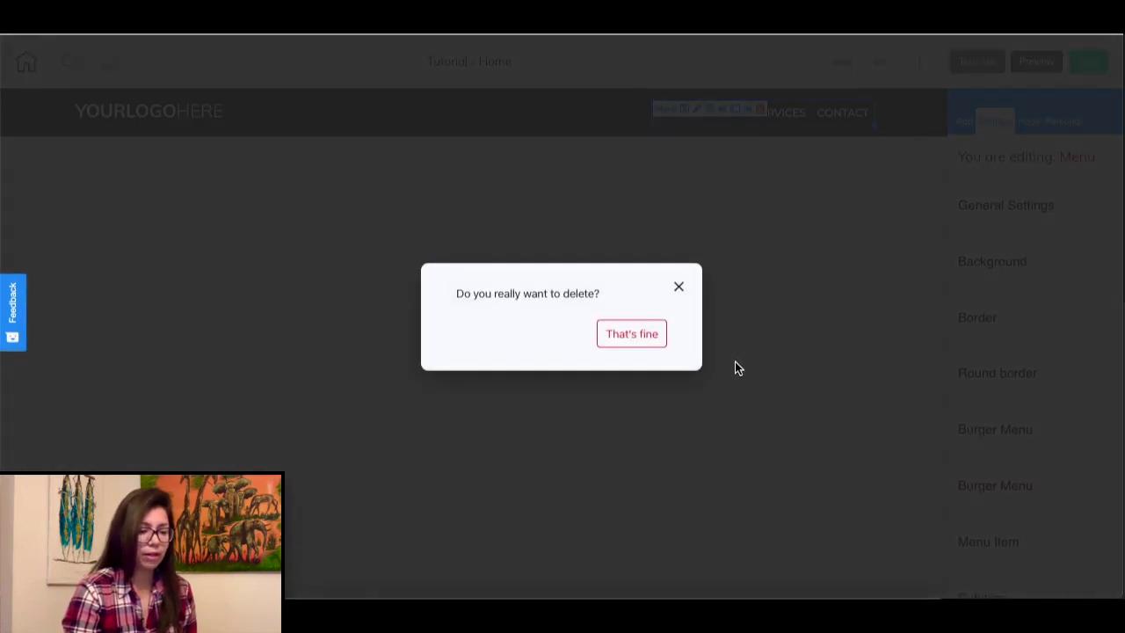
pyautogui.press('Return')
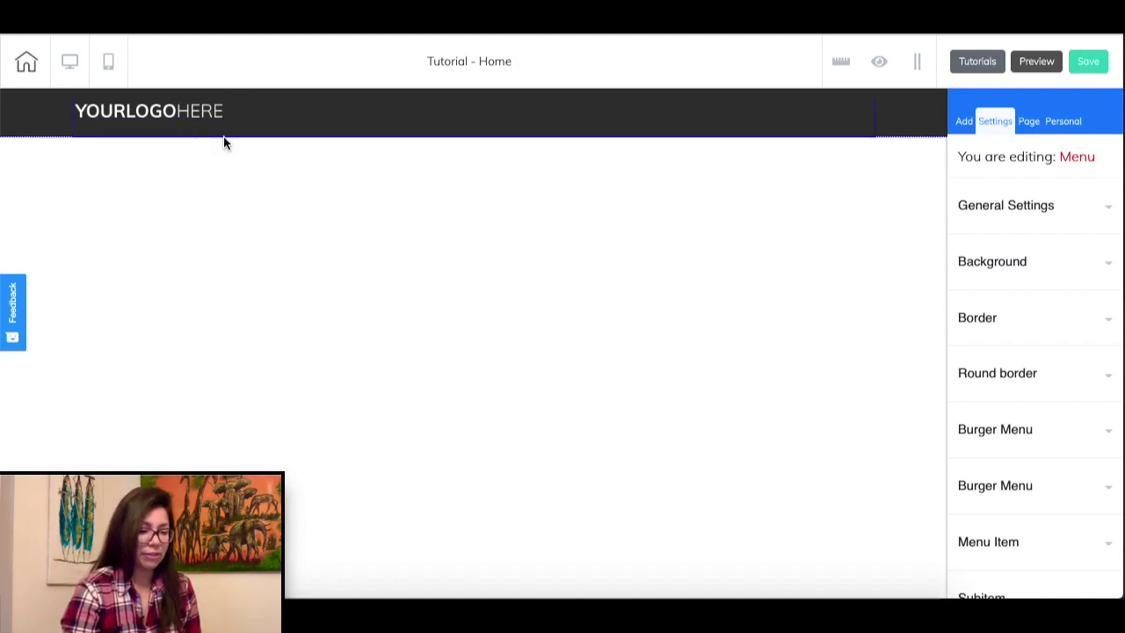
# Check the header panel's #333333 background colour, then close its background settings and colour picker.
pyautogui.click(175, 126)
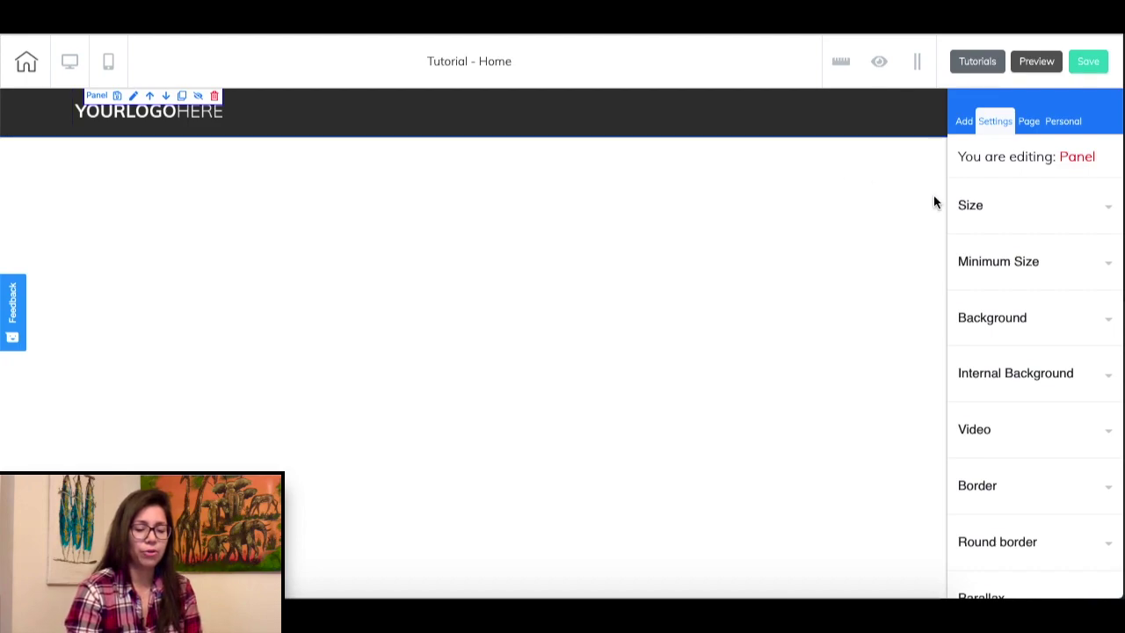
pyautogui.click(996, 325)
pyautogui.click(1012, 437)
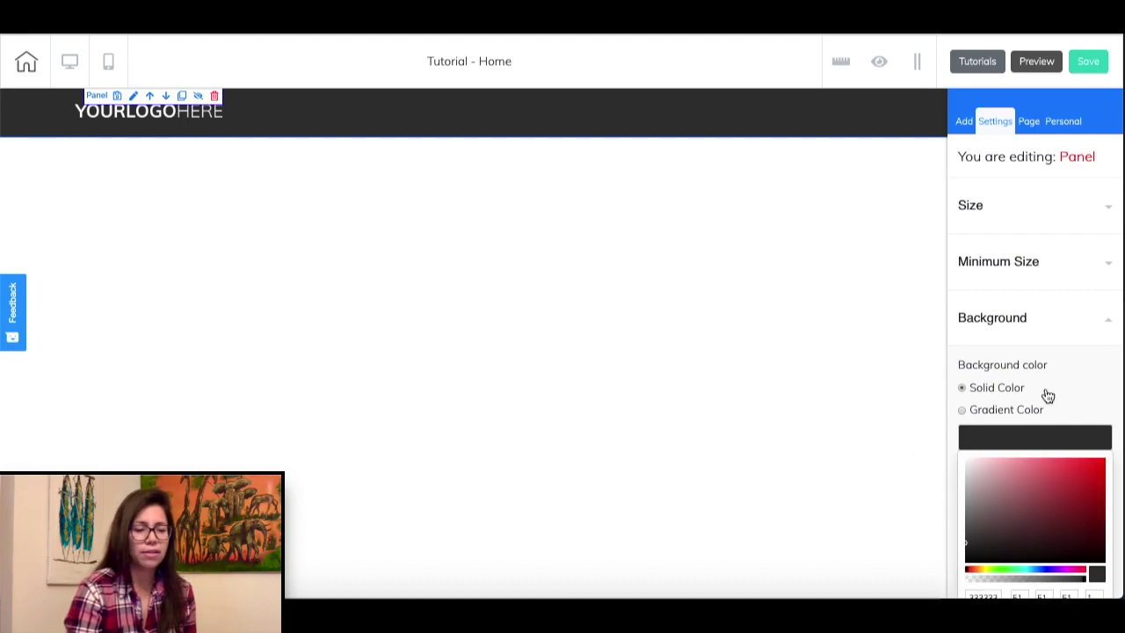
pyautogui.scroll(-2, 1048, 396)
pyautogui.scroll(1, 1048, 397)
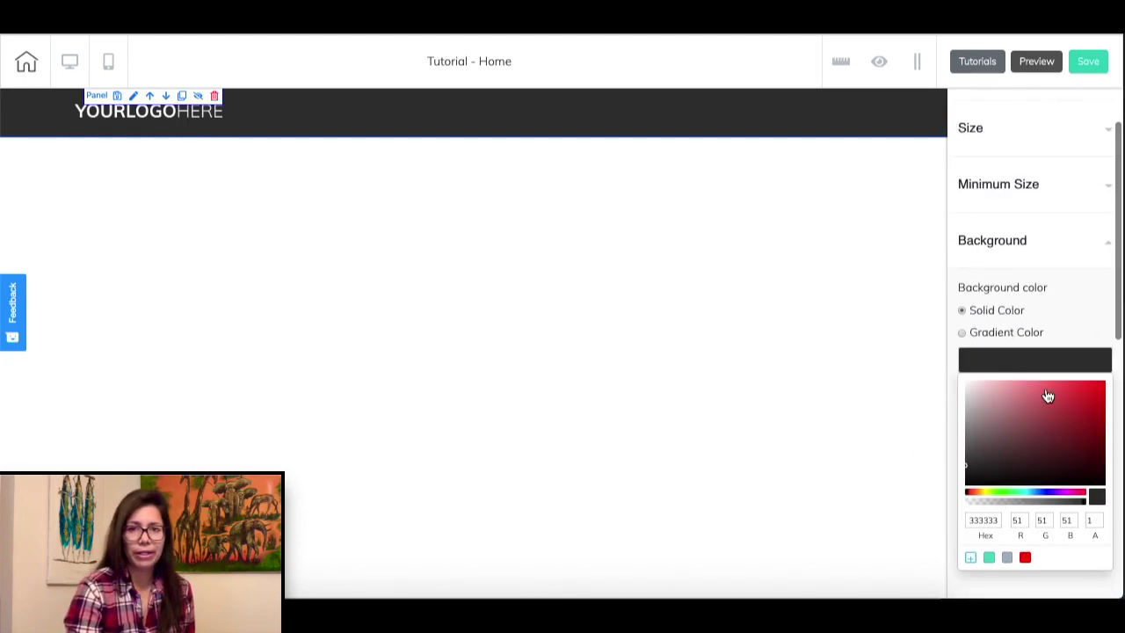
pyautogui.click(1109, 262)
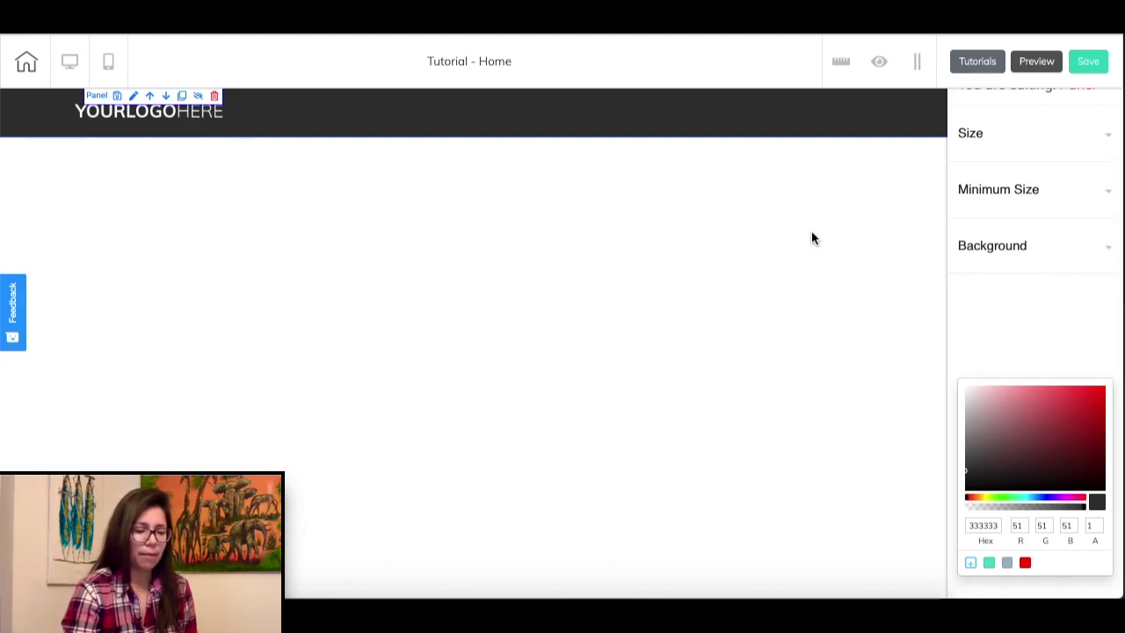
pyautogui.click(812, 238)
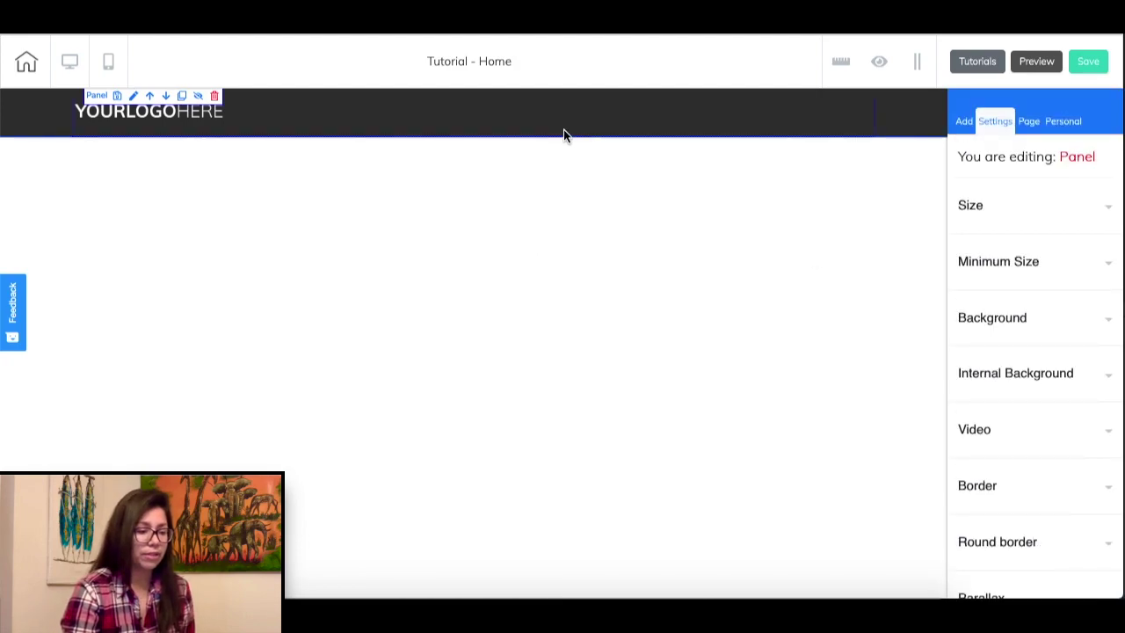
# Insert the Generic Optin 06 panel from Optin Banners below the header and review it.
pyautogui.click(966, 122)
pyautogui.click(976, 196)
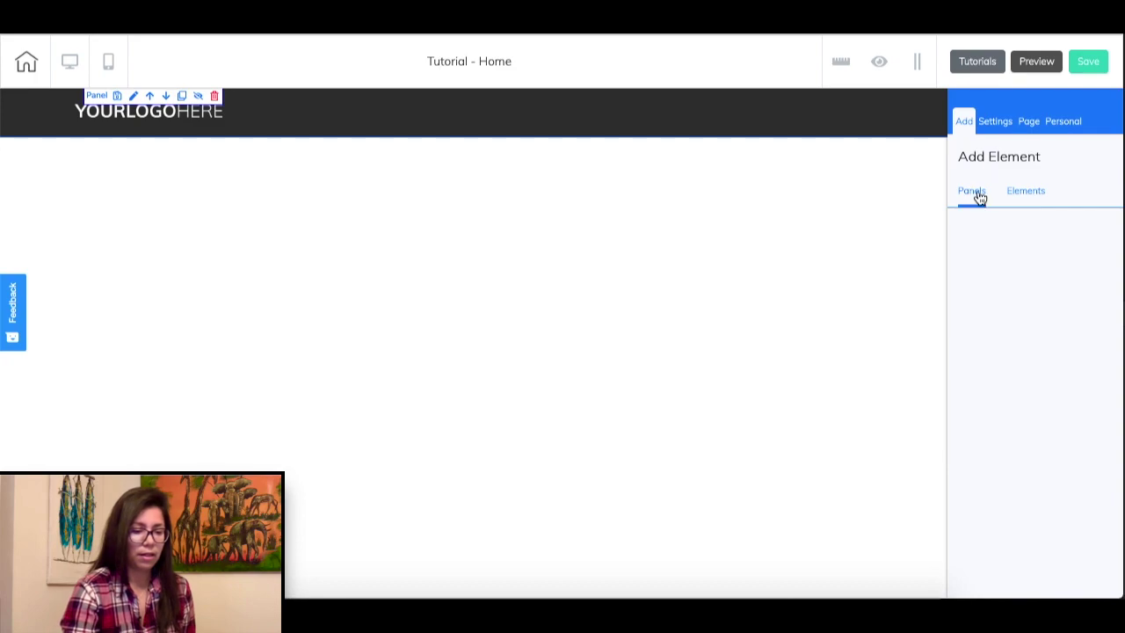
pyautogui.scroll(-4, 1040, 395)
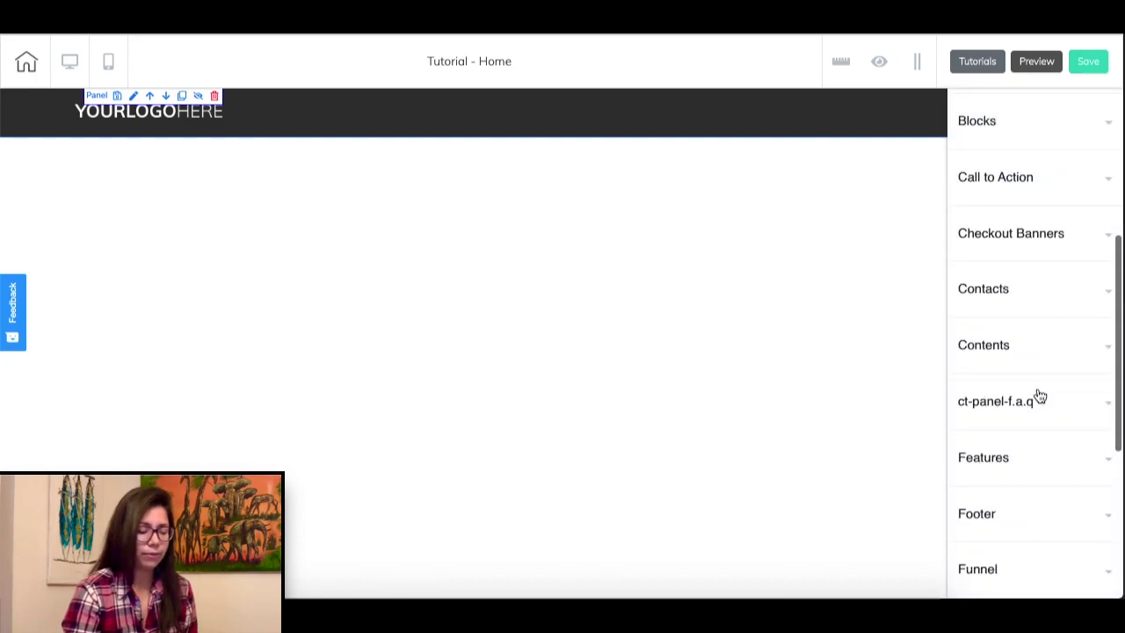
pyautogui.scroll(-4, 1040, 395)
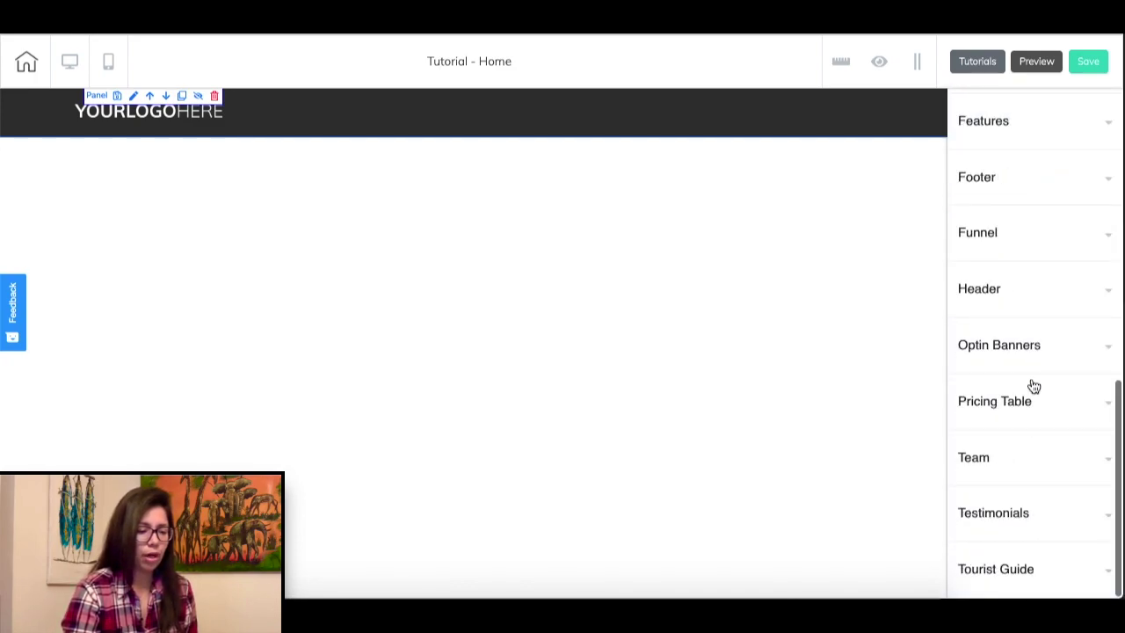
pyautogui.click(1040, 346)
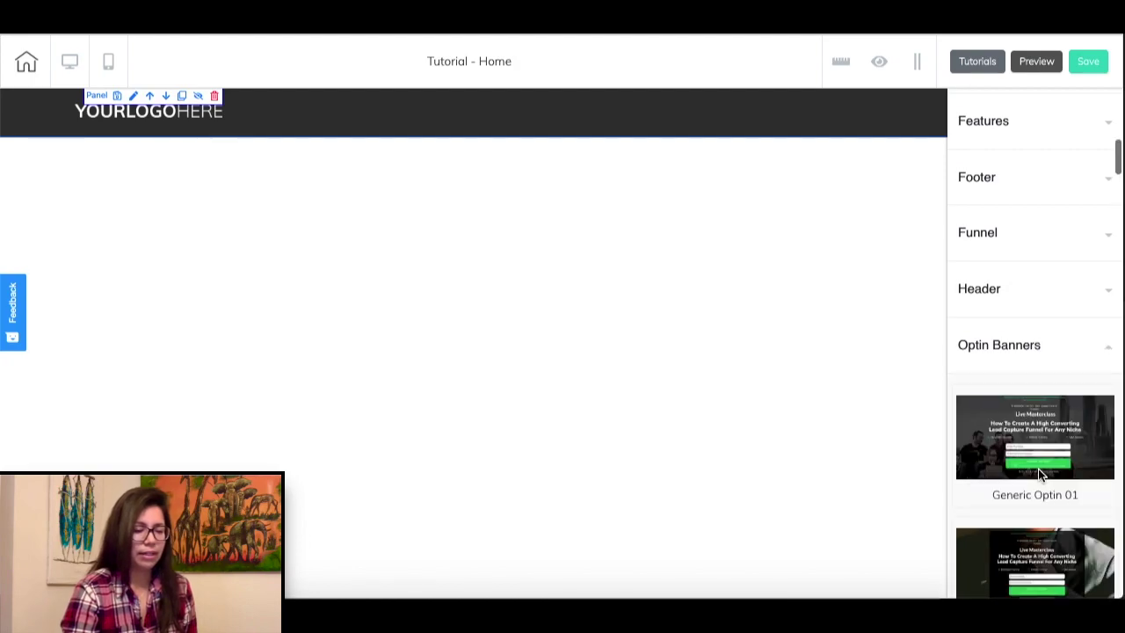
pyautogui.scroll(-5, 1038, 468)
pyautogui.scroll(-5, 1039, 466)
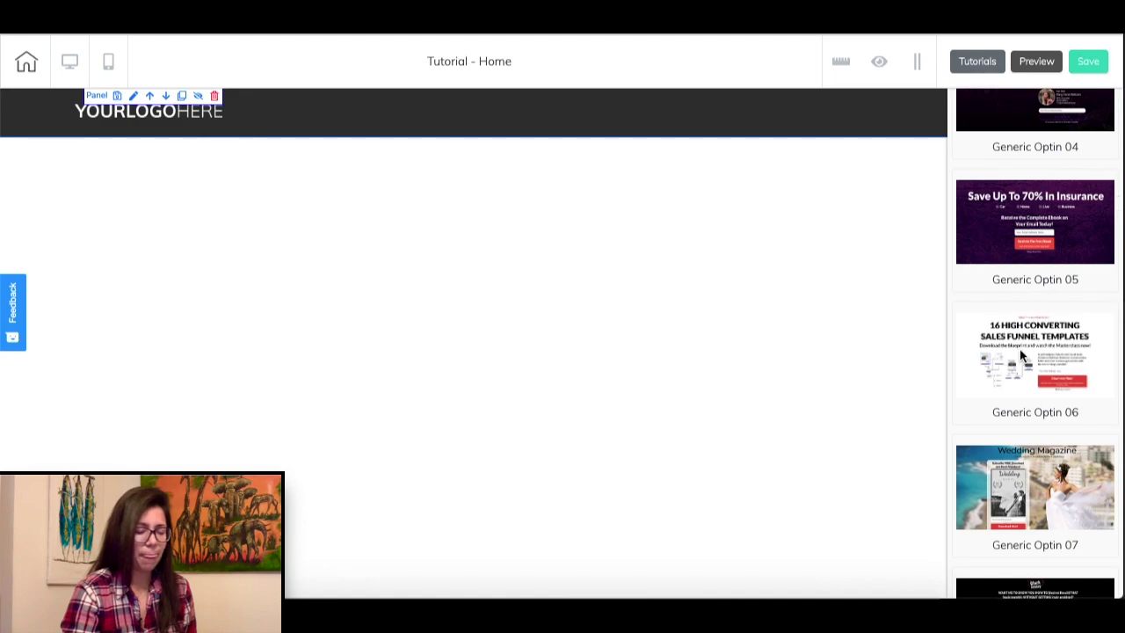
pyautogui.click(1020, 349)
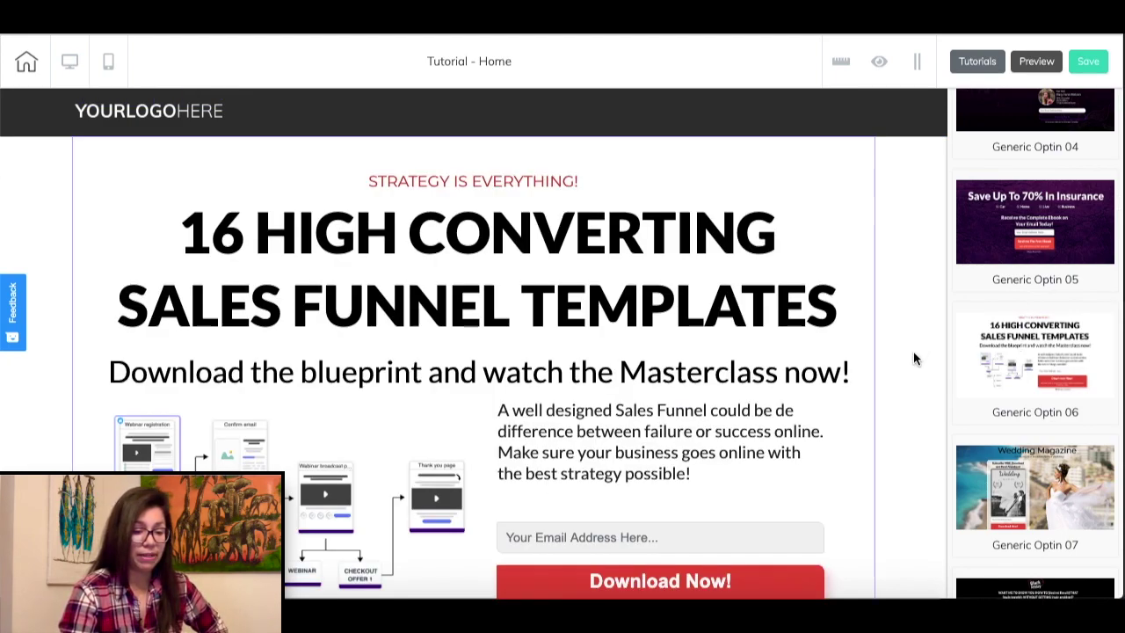
pyautogui.scroll(-3, 879, 396)
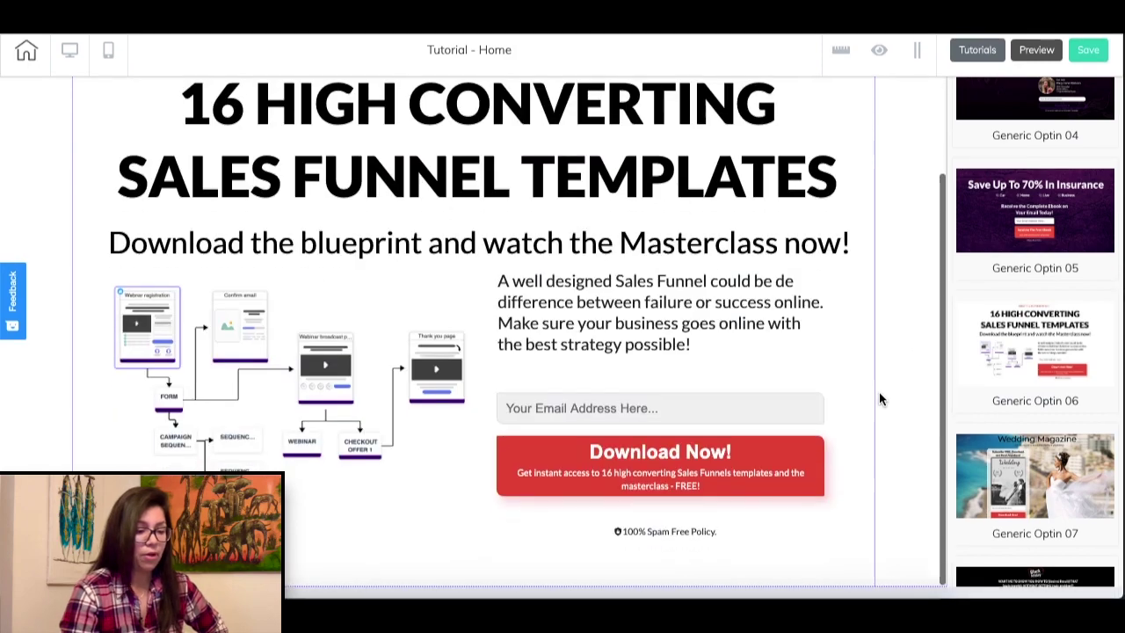
pyautogui.scroll(3, 879, 400)
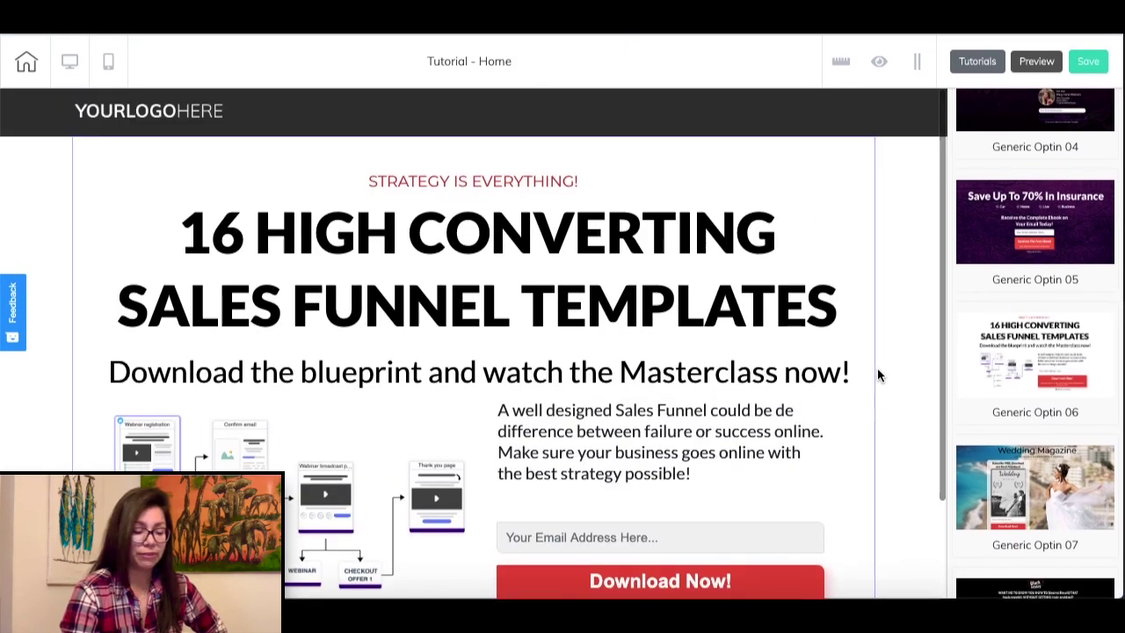
pyautogui.scroll(-5, 1059, 432)
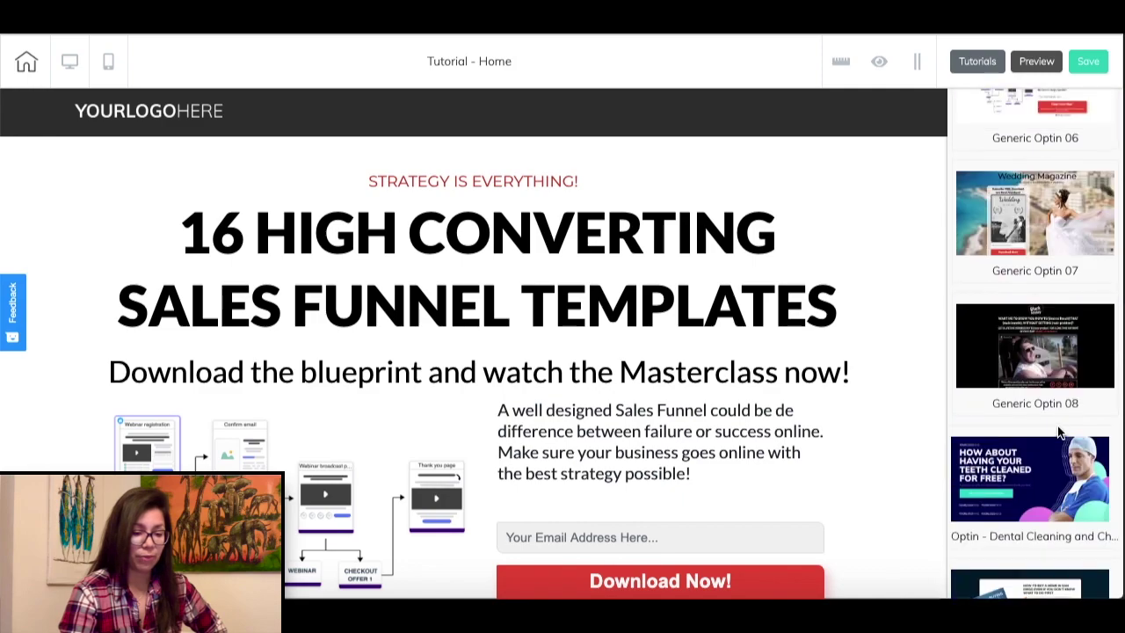
pyautogui.scroll(-1, 1059, 432)
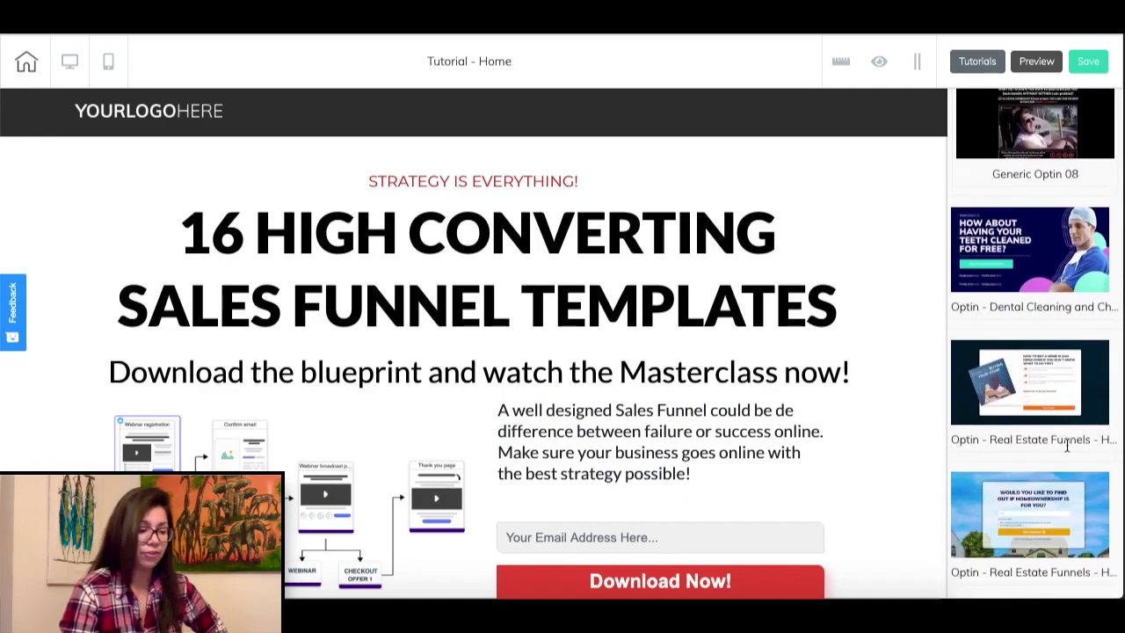
pyautogui.scroll(-3, 1067, 445)
pyautogui.scroll(-3, 1068, 450)
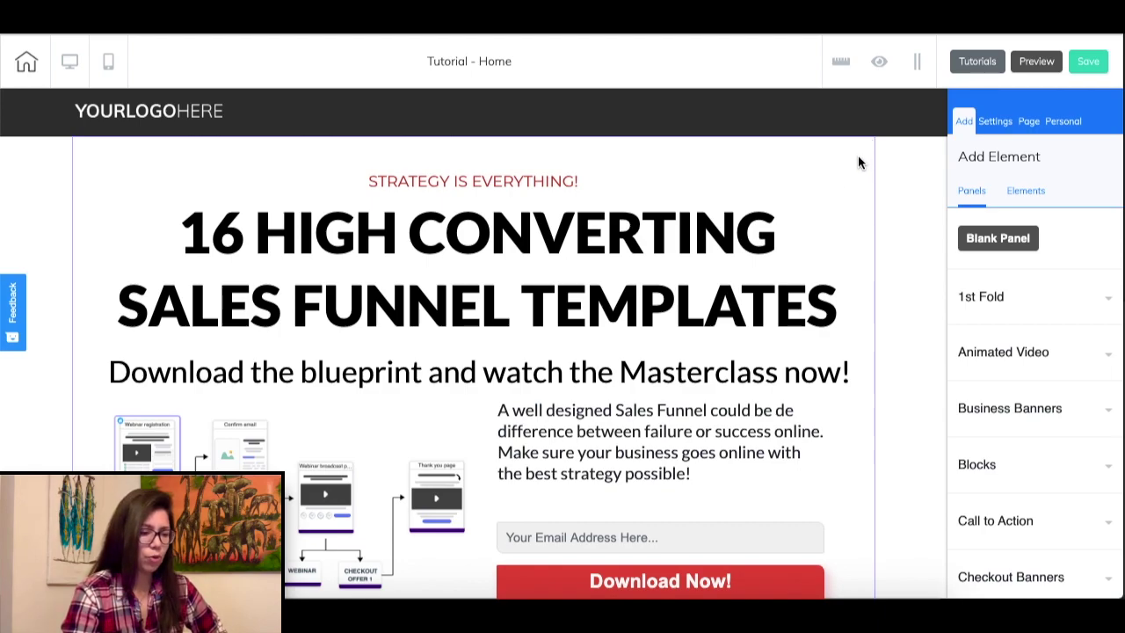
# Raise the optin panel's height from 824 to 1029.
pyautogui.click(858, 163)
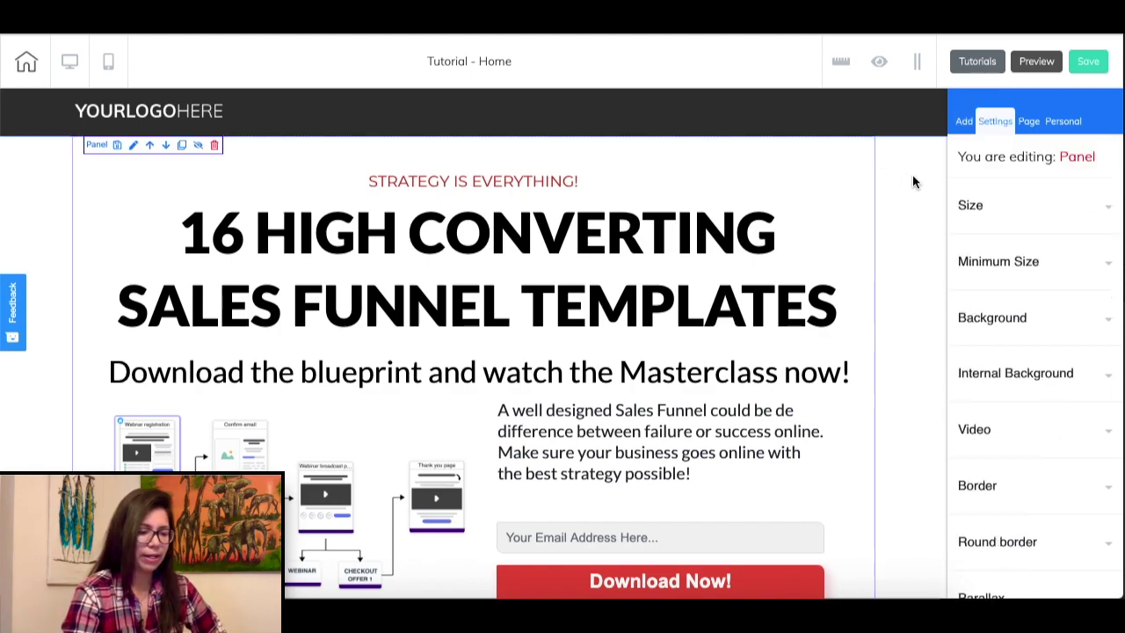
pyautogui.click(1109, 208)
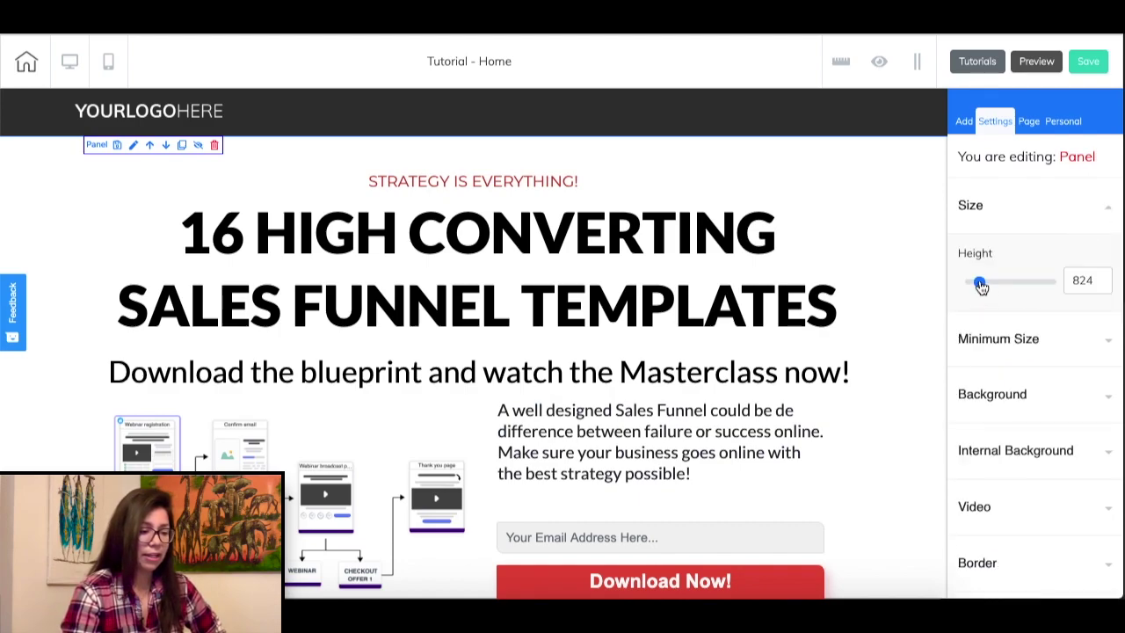
pyautogui.moveTo(982, 286); pyautogui.dragTo(984, 289)
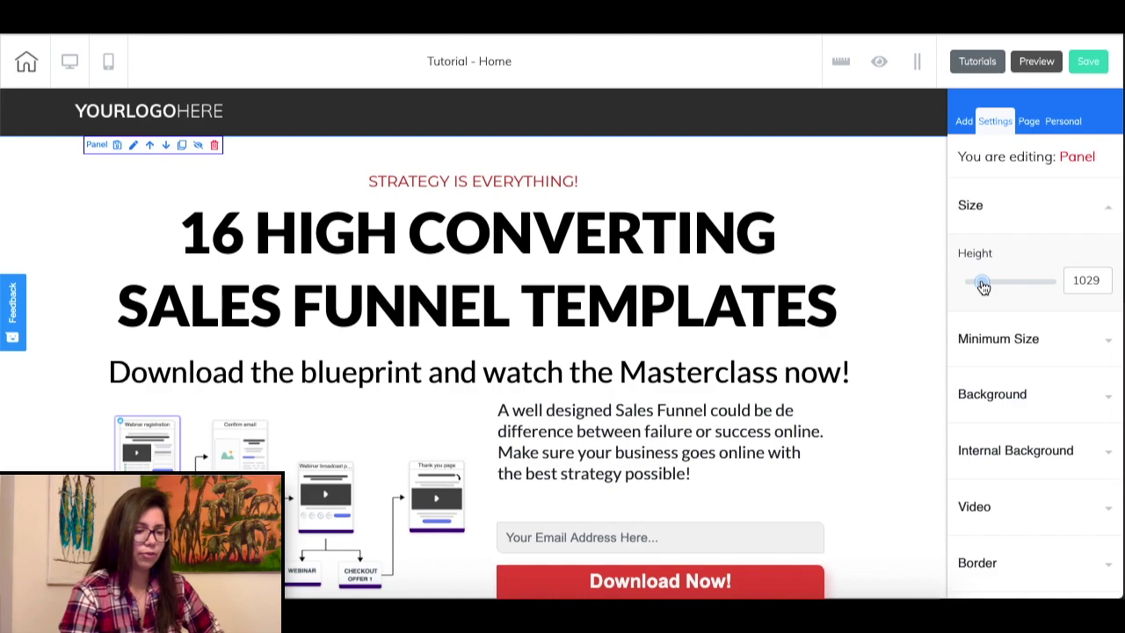
pyautogui.scroll(-3, 909, 305)
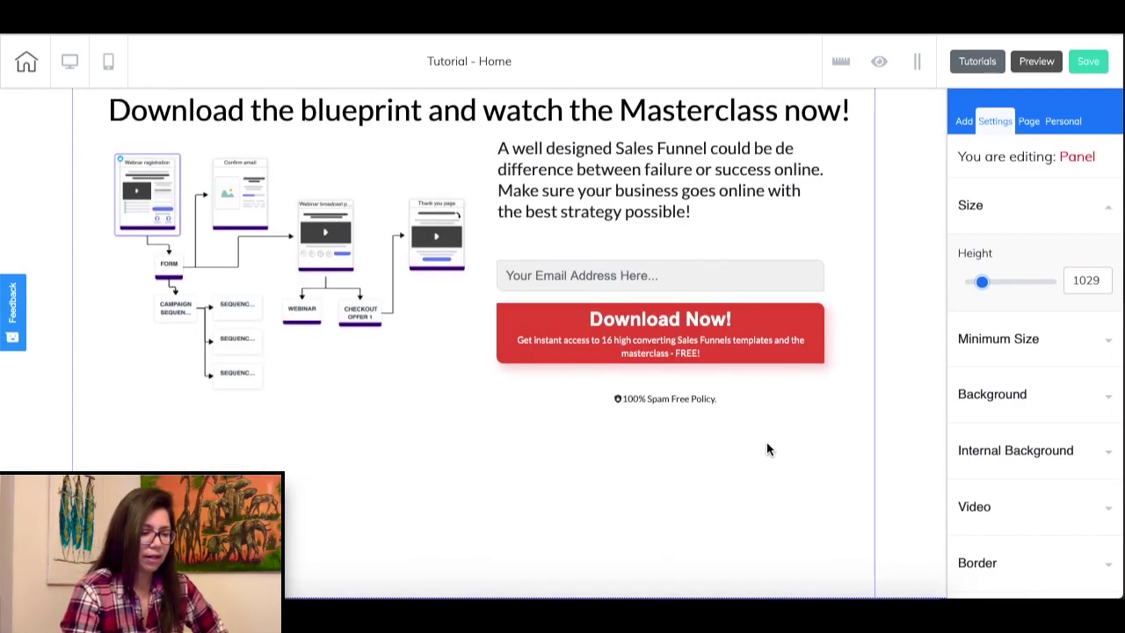
pyautogui.scroll(3, 767, 450)
pyautogui.click(908, 473)
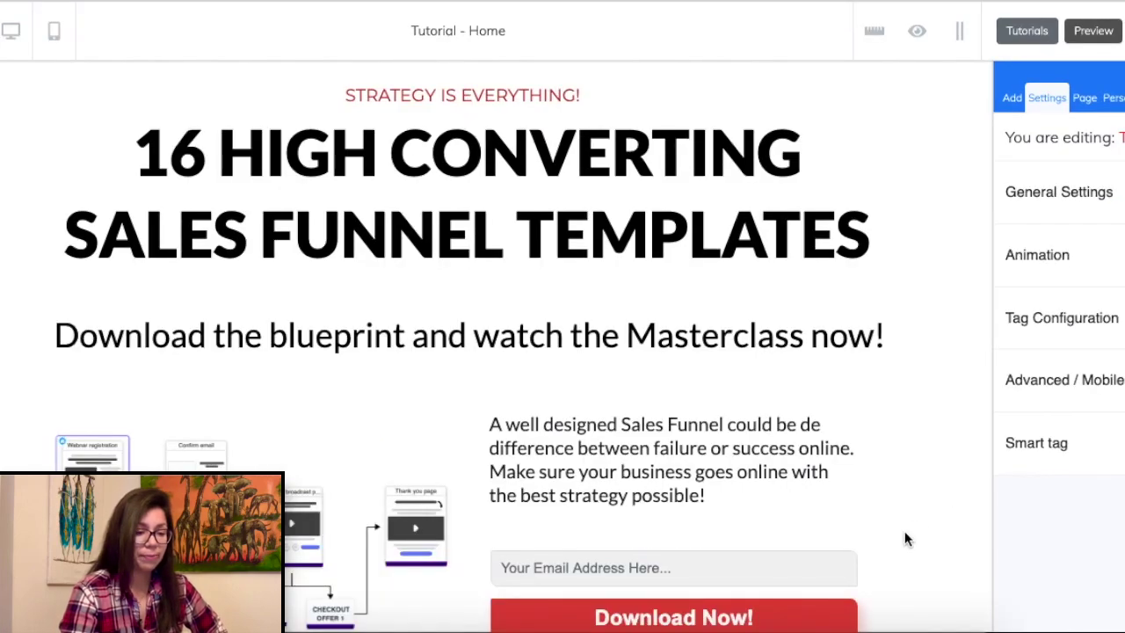
# Delete the red 'STRATEGY IS EVERYTHING!' tagline from the optin panel.
pyautogui.scroll(-2, 905, 536)
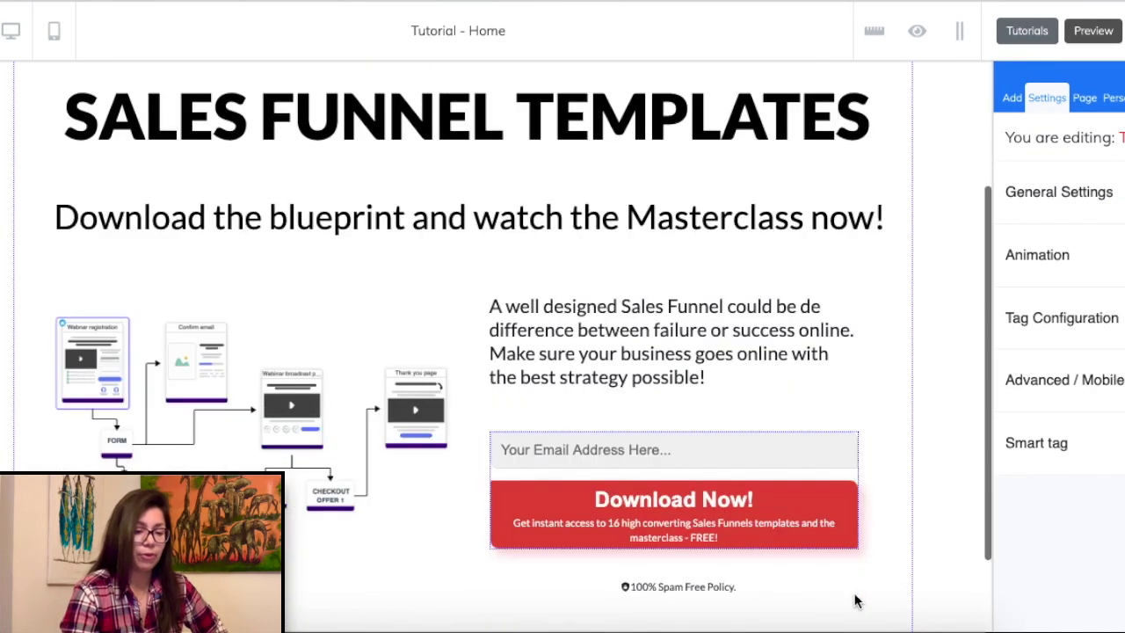
pyautogui.scroll(3, 857, 601)
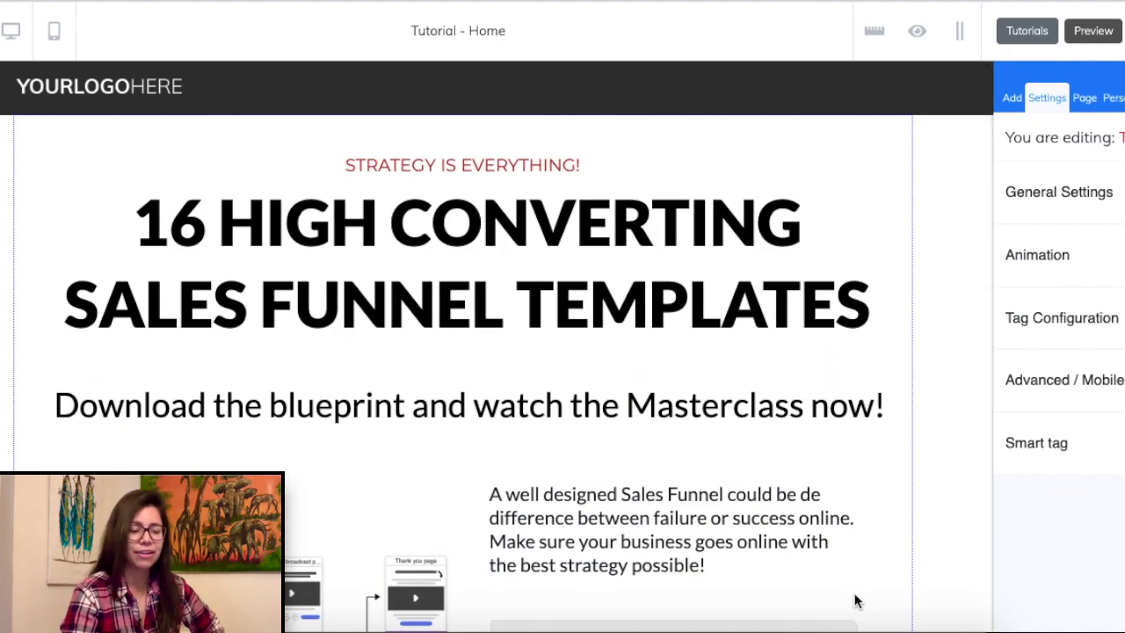
pyautogui.click(458, 163)
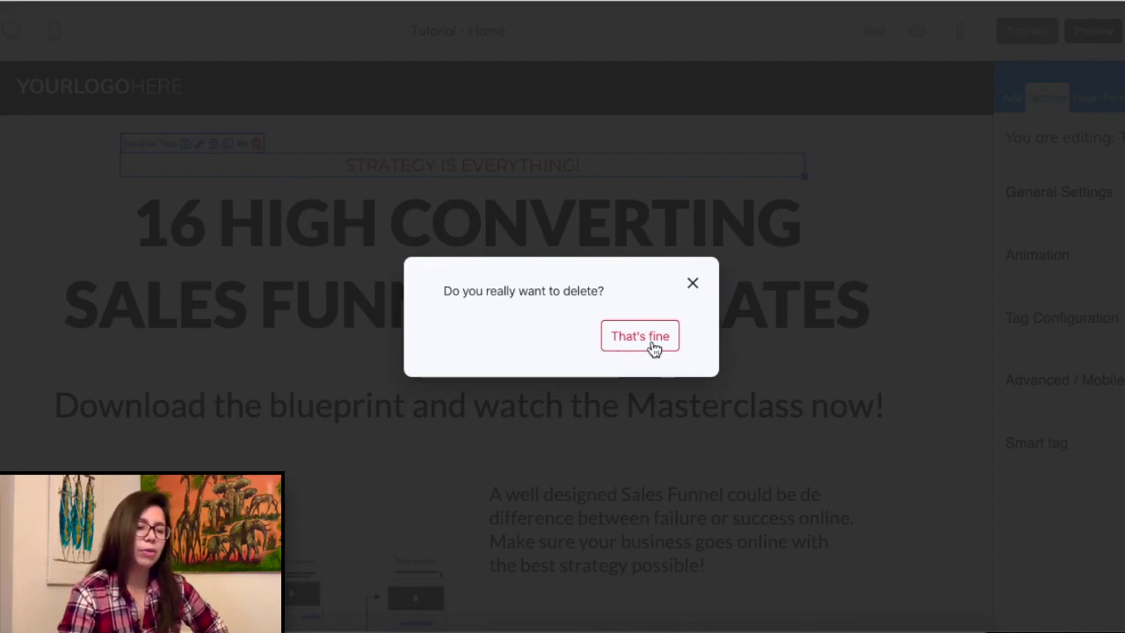
pyautogui.click(660, 339)
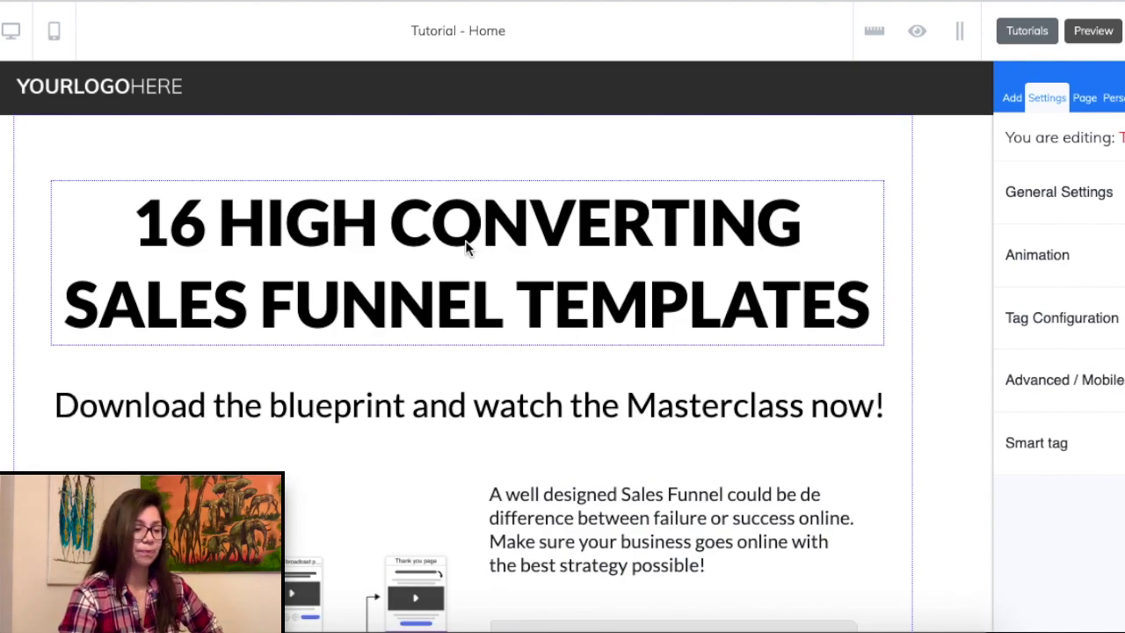
# Change the headline to 'FRONT DESK OFFICE GUIDE: BOOK MORE APPOINTMENTS PATIENTS' without a trailing blank line.
pyautogui.click(623, 250)
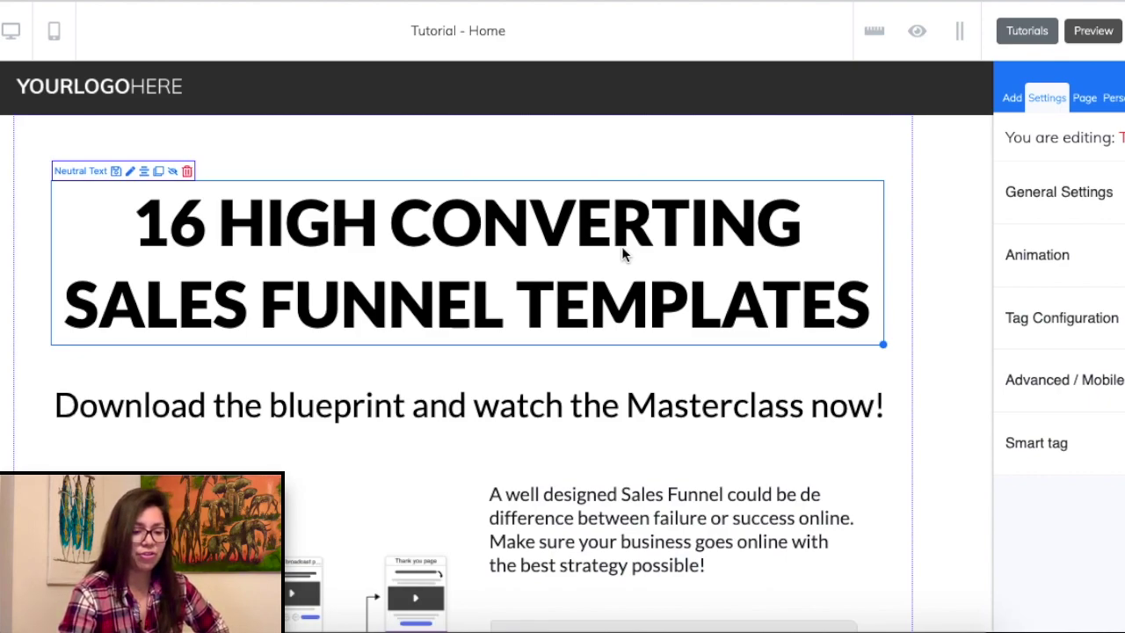
pyautogui.press('Delete')
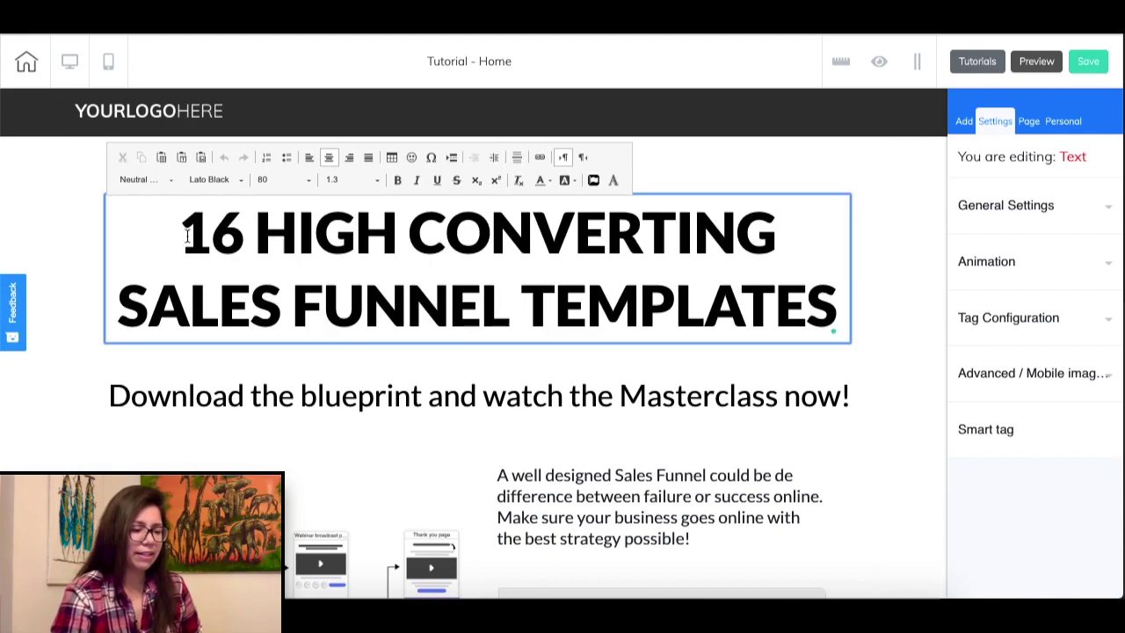
pyautogui.moveTo(186, 234); pyautogui.dragTo(839, 313)
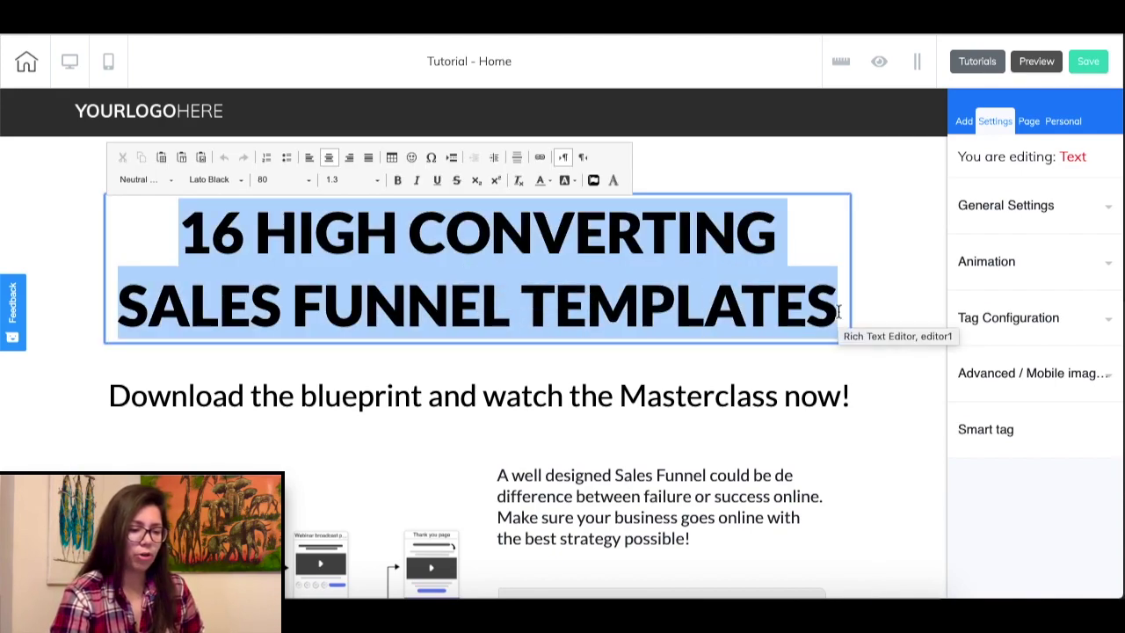
pyautogui.write('FRONT DESK OFFICE GUIDE: BOOK MORE APPOINTMENTS PATIENTS')
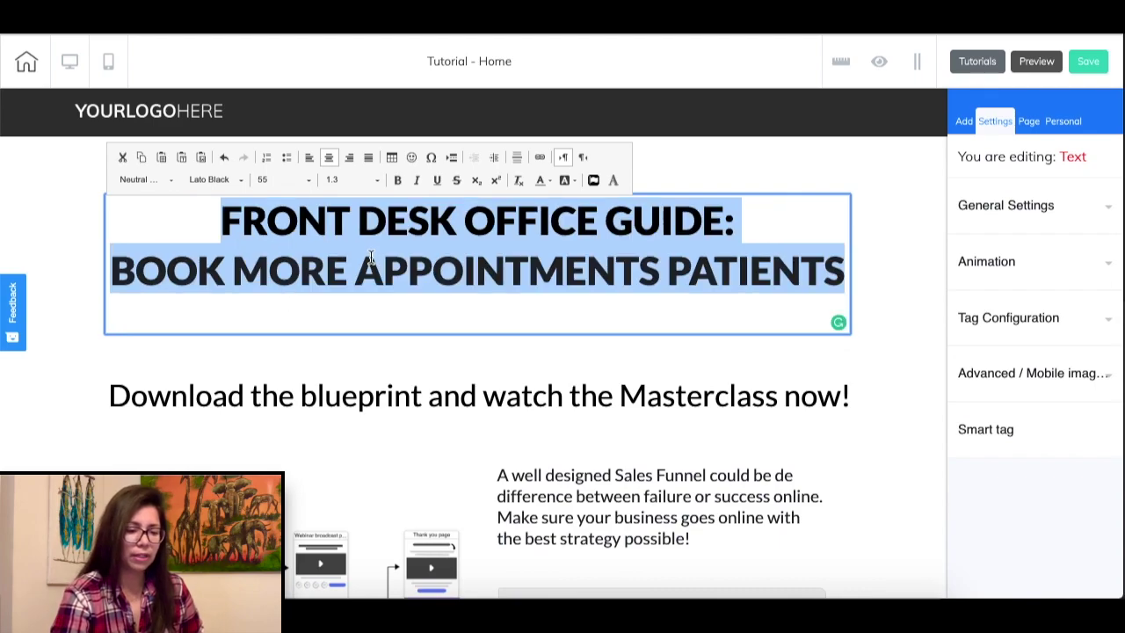
pyautogui.click(389, 311)
pyautogui.press('BackSpace')
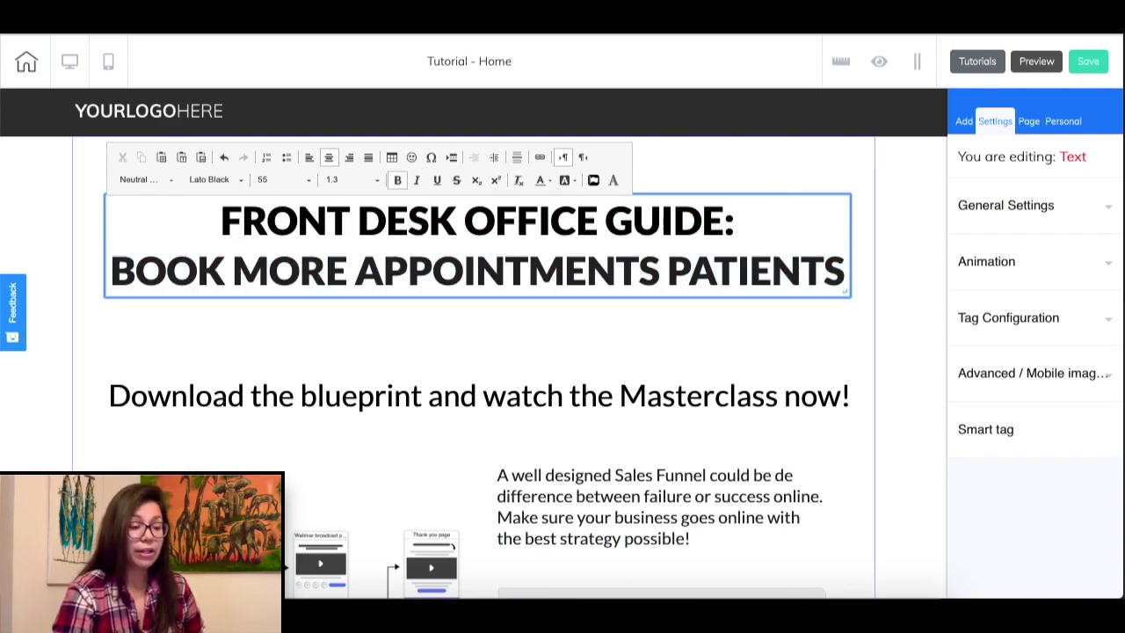
pyautogui.click(900, 322)
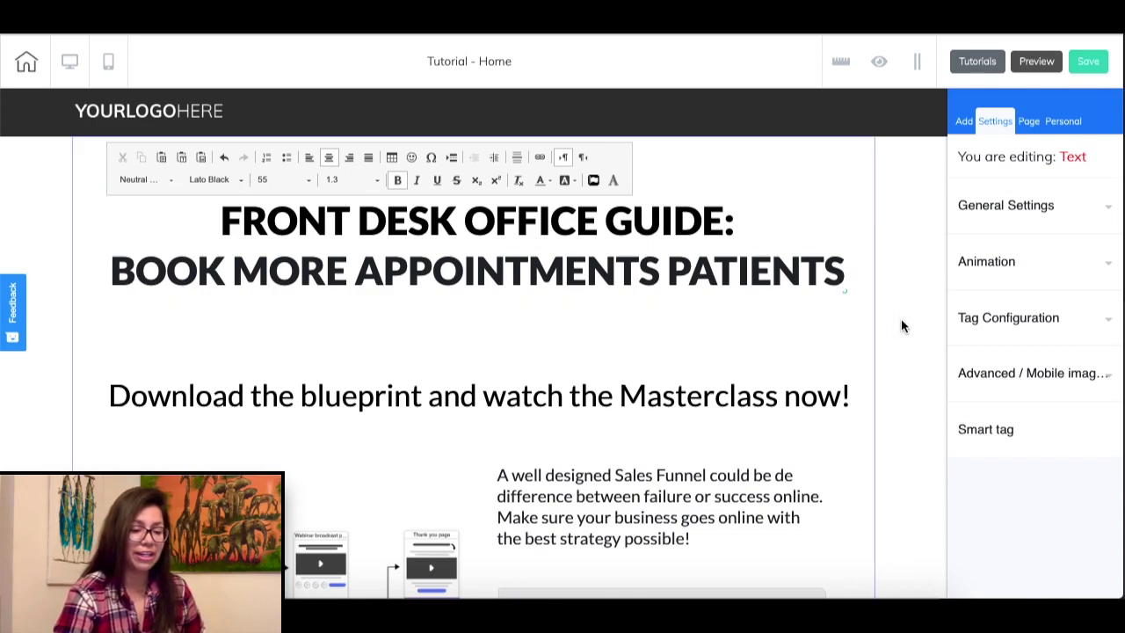
pyautogui.click(692, 188)
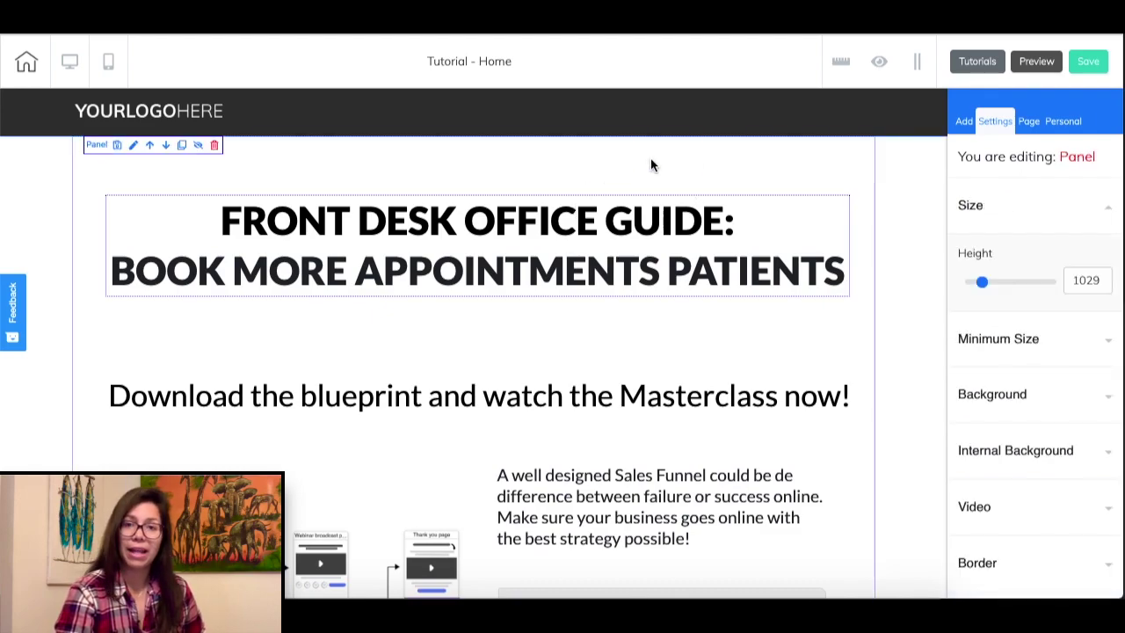
# Replace the subheading with the 'It starts with your front desk…' sentence at size 33.
pyautogui.doubleClick(595, 404)
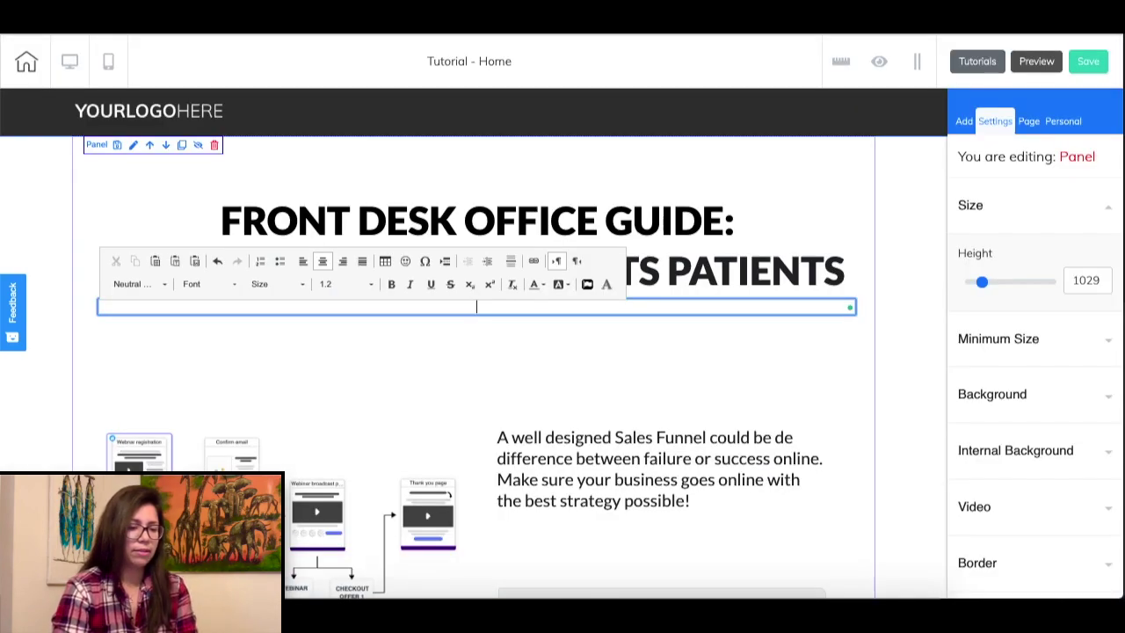
pyautogui.write('It starts with your front desk. The better they are trained, the better prepared your team will be to help your practice close more new patients.')
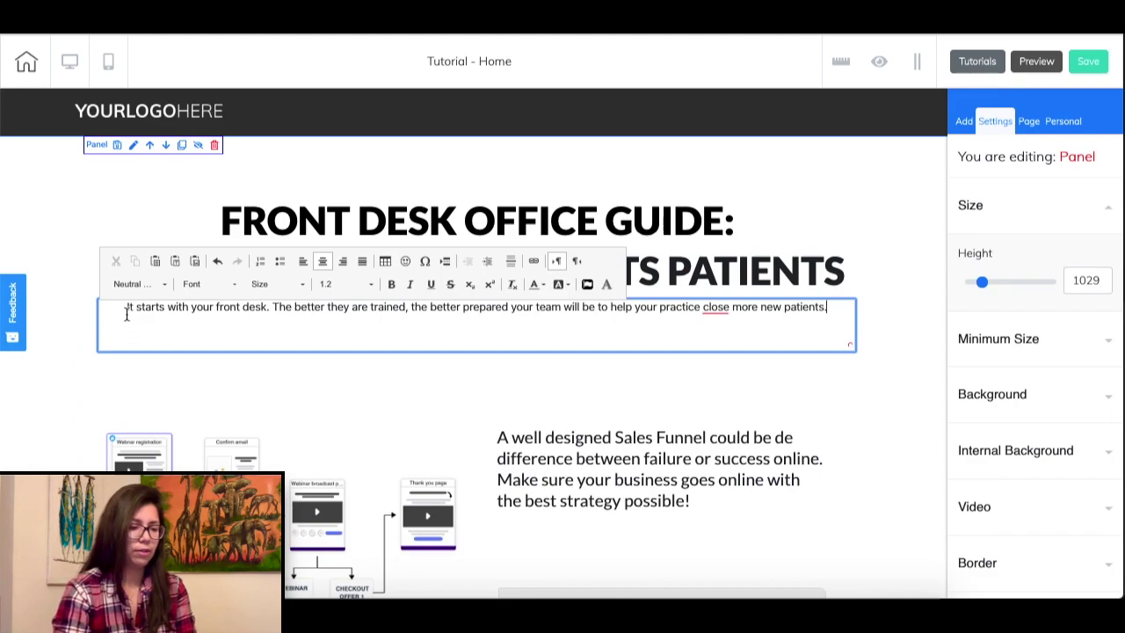
pyautogui.tripleClick(138, 307)
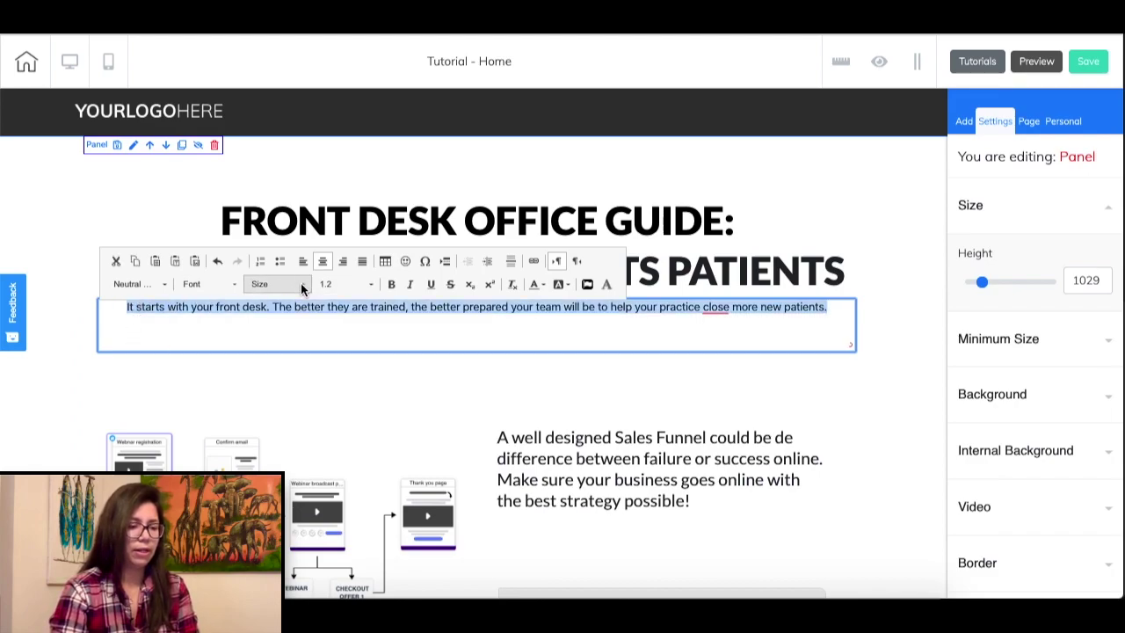
pyautogui.scroll(-5, 291, 356)
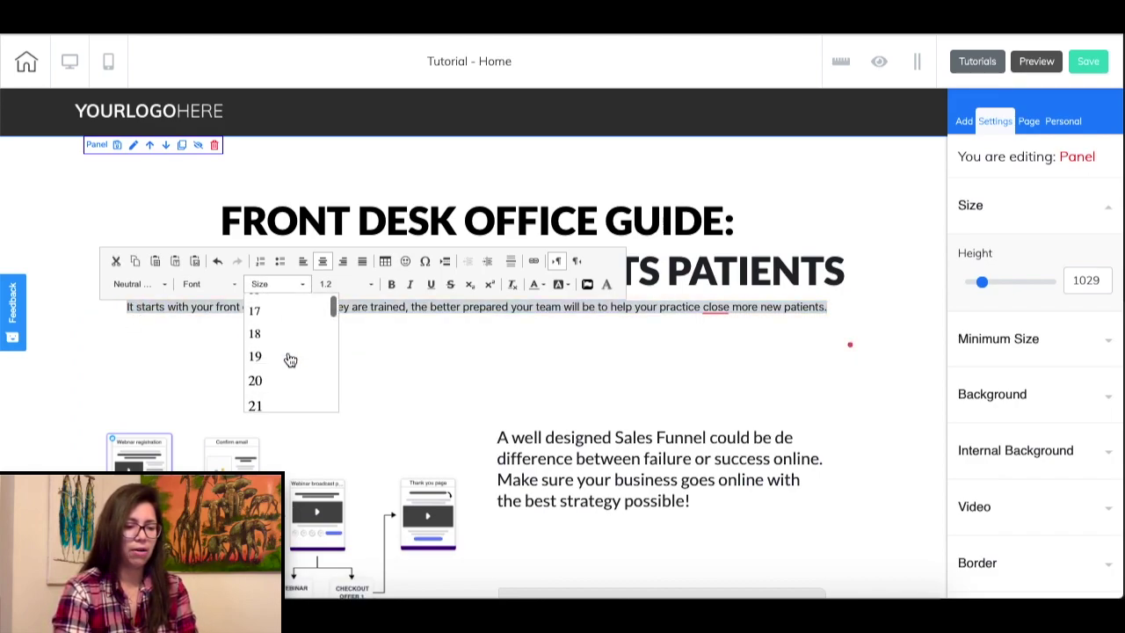
pyautogui.scroll(-6, 290, 360)
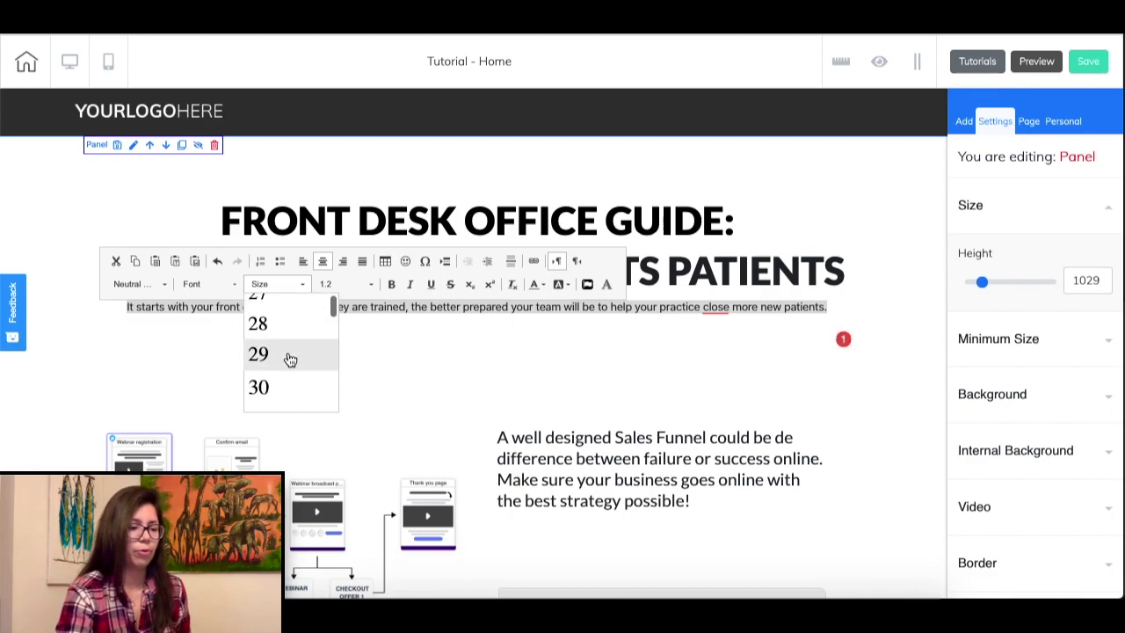
pyautogui.scroll(-1, 290, 361)
pyautogui.click(276, 387)
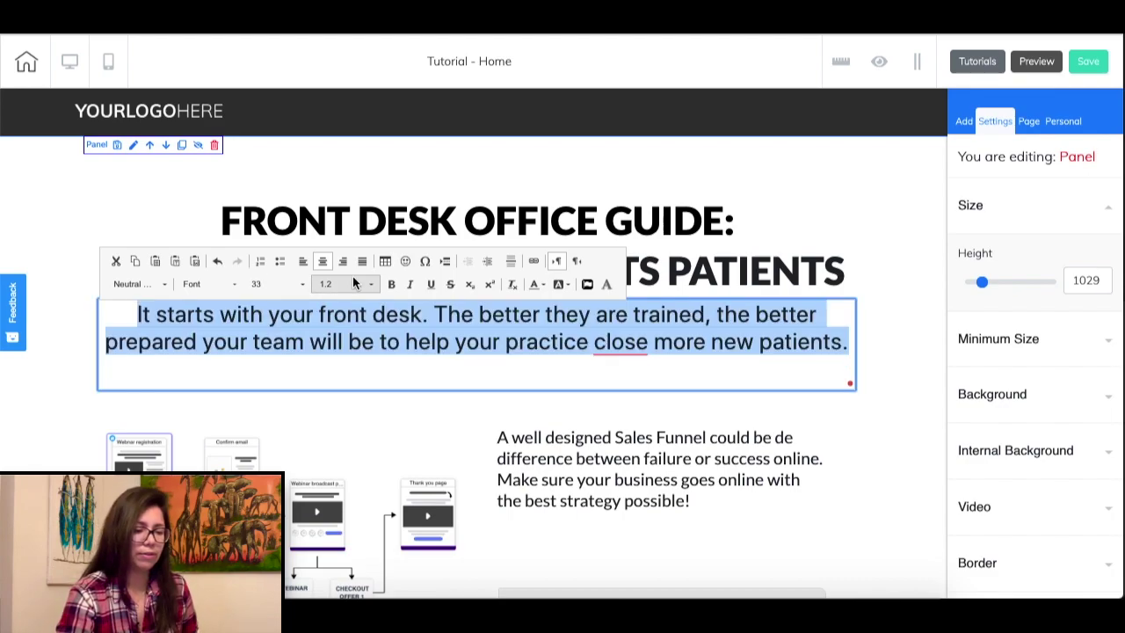
pyautogui.click(413, 374)
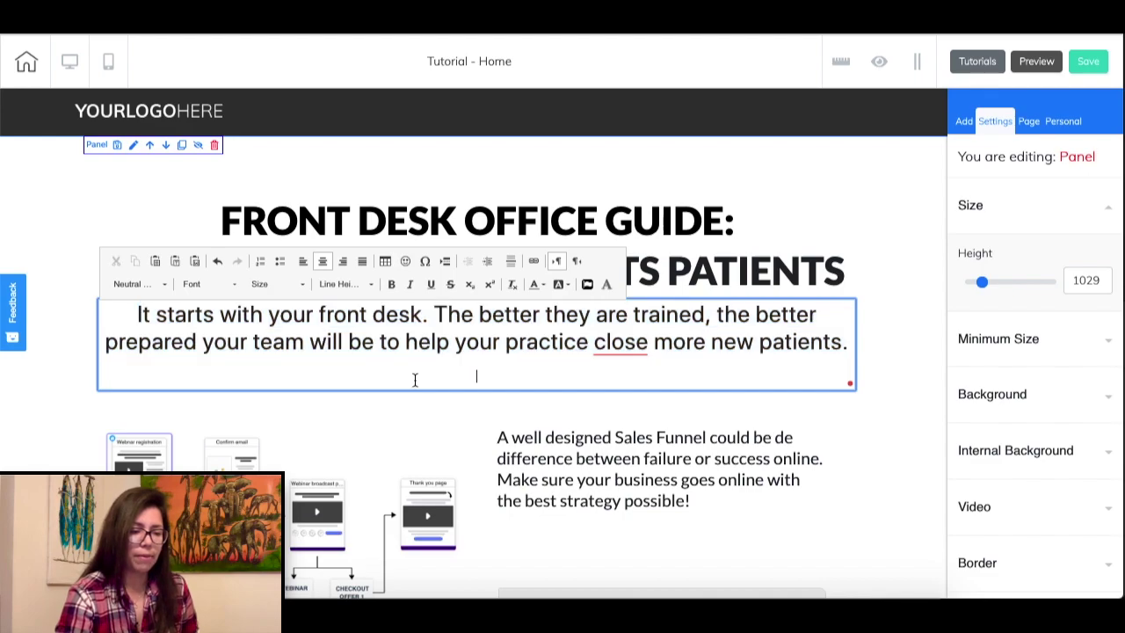
pyautogui.click(864, 382)
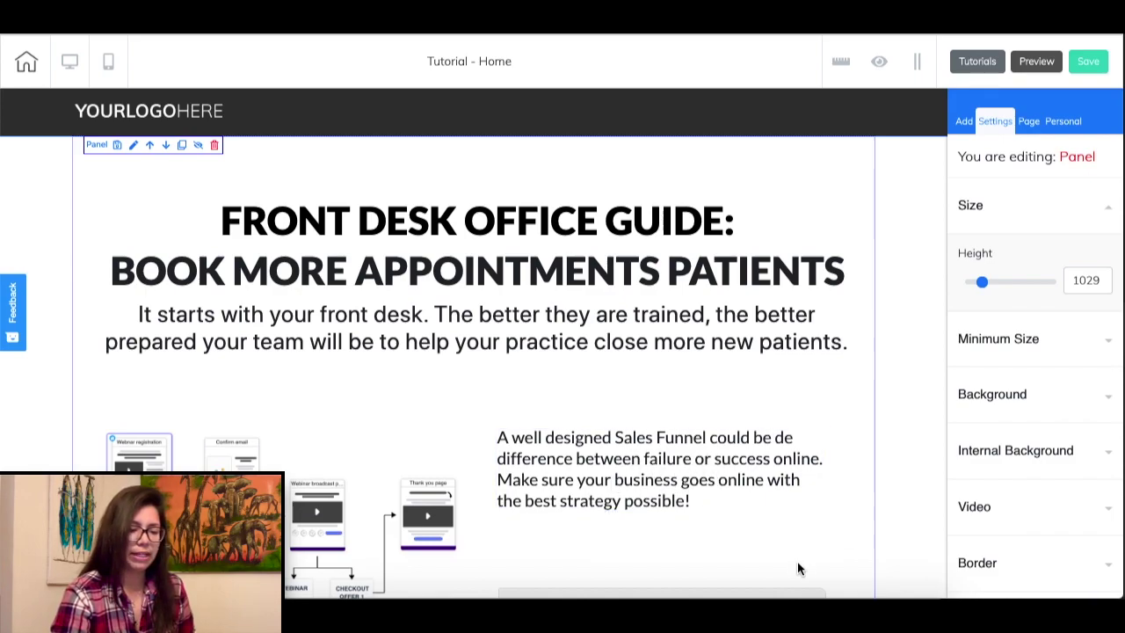
pyautogui.scroll(-1, 797, 561)
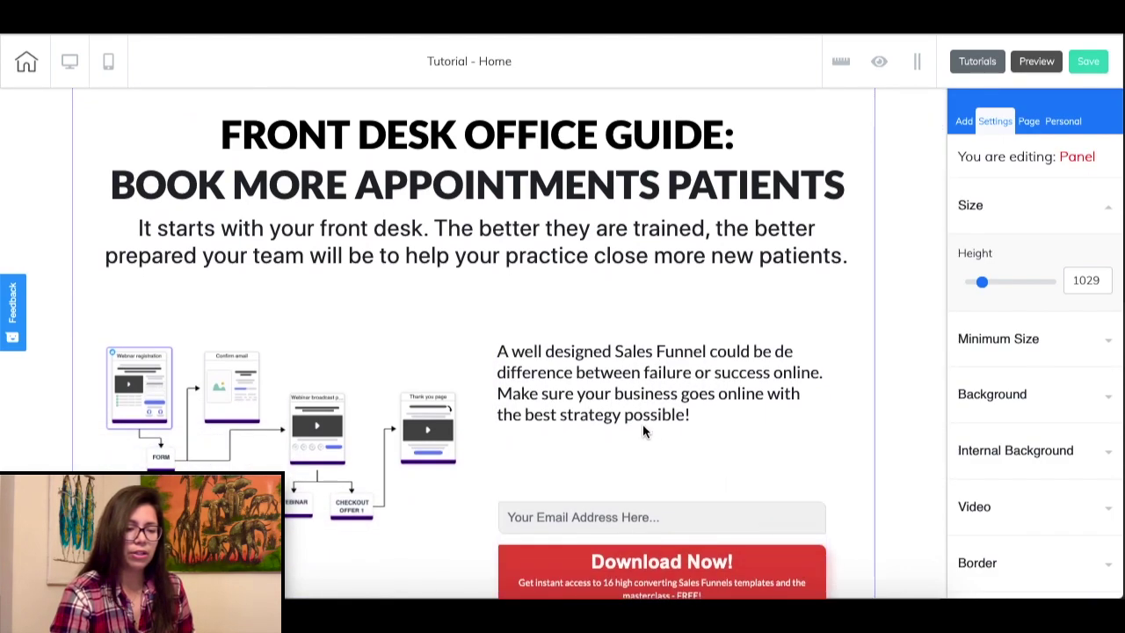
# Replace the sales-funnel paragraph with the pasted four-item bulleted list of guide contents.
pyautogui.click(615, 376)
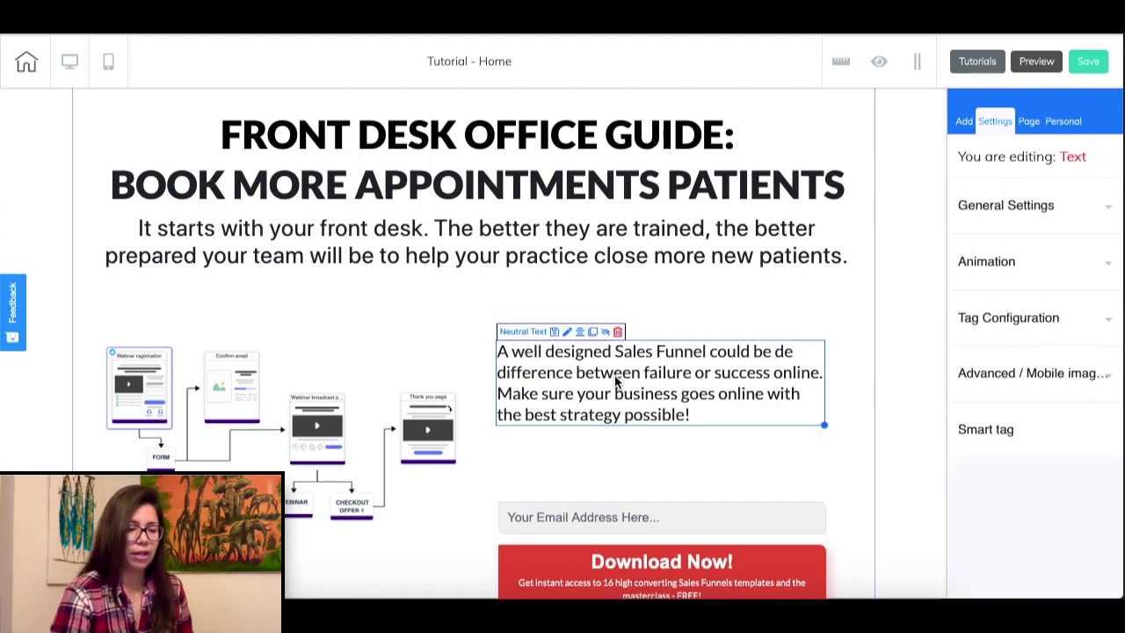
pyautogui.doubleClick(614, 375)
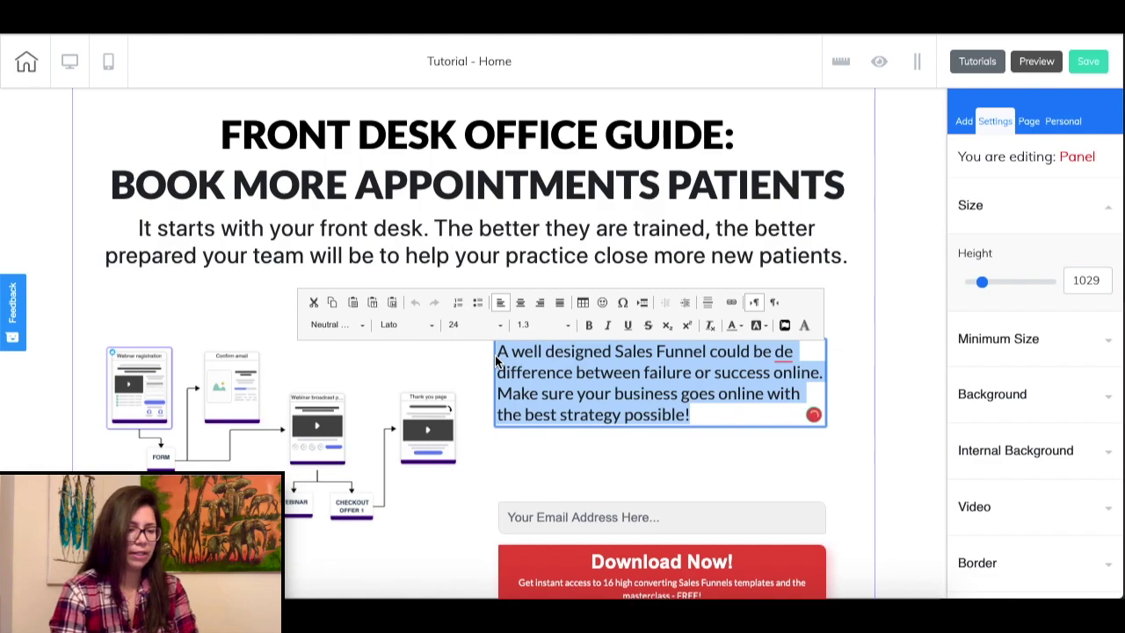
pyautogui.write('10 Tips for Nailing New-Patient Phone Conversations How to answer questions about specific dental services (especially those that you may not offer). How to field questions about fees and still be able to book them for a consultation. You will even find mock-conversations that outline possible hesitations from prospects and how to different possible answers to help you keep the conversation moving along positively.')
pyautogui.click(904, 357)
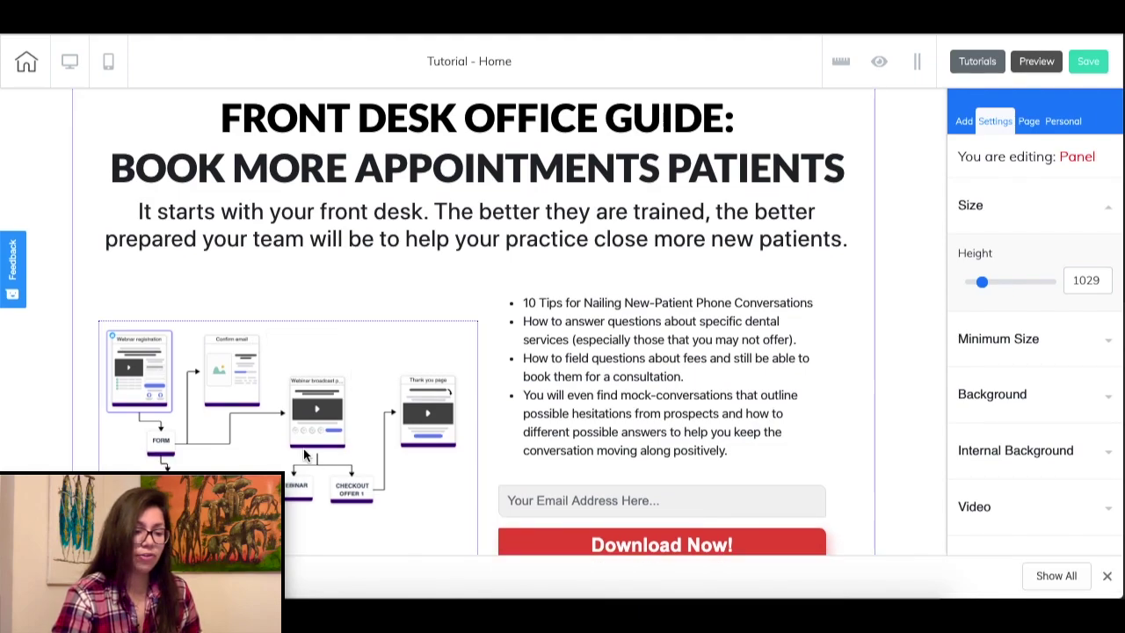
# Swap the funnel diagram image for the FRONT OFFICE GUIDE book cover.
pyautogui.scroll(-1, 302, 448)
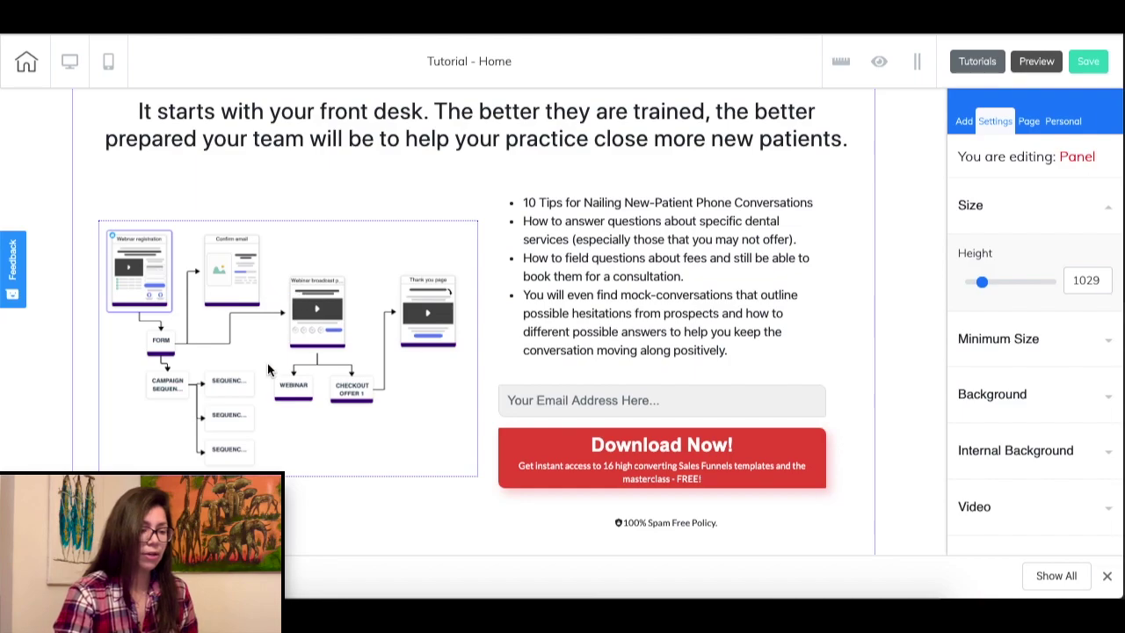
pyautogui.click(405, 454)
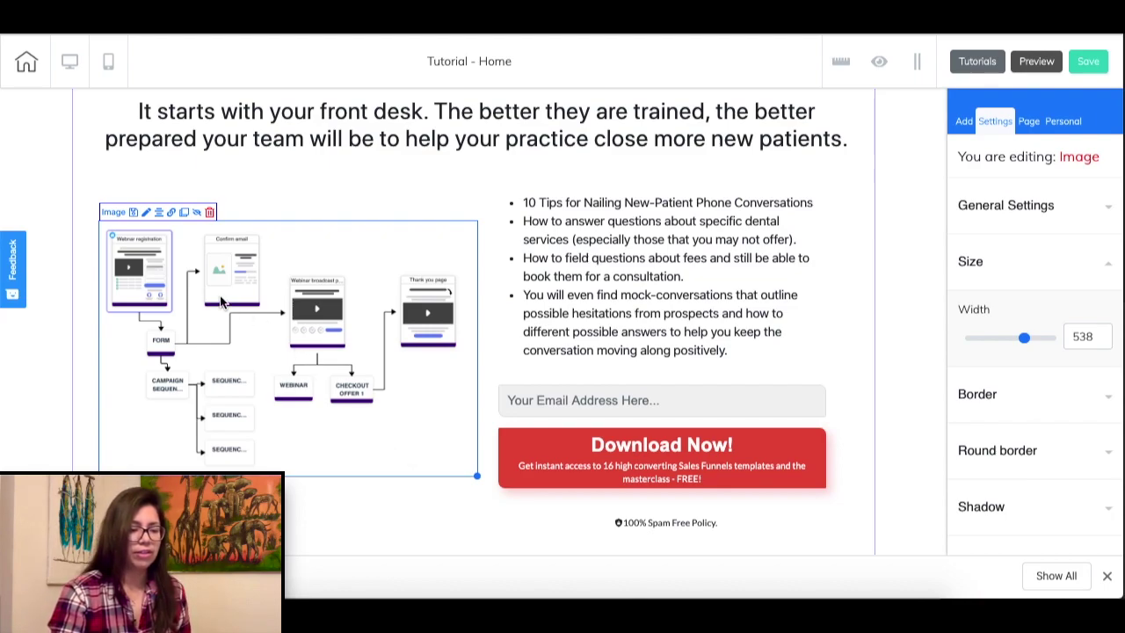
pyautogui.scroll(-2, 1043, 352)
pyautogui.scroll(2, 1043, 347)
pyautogui.click(1046, 205)
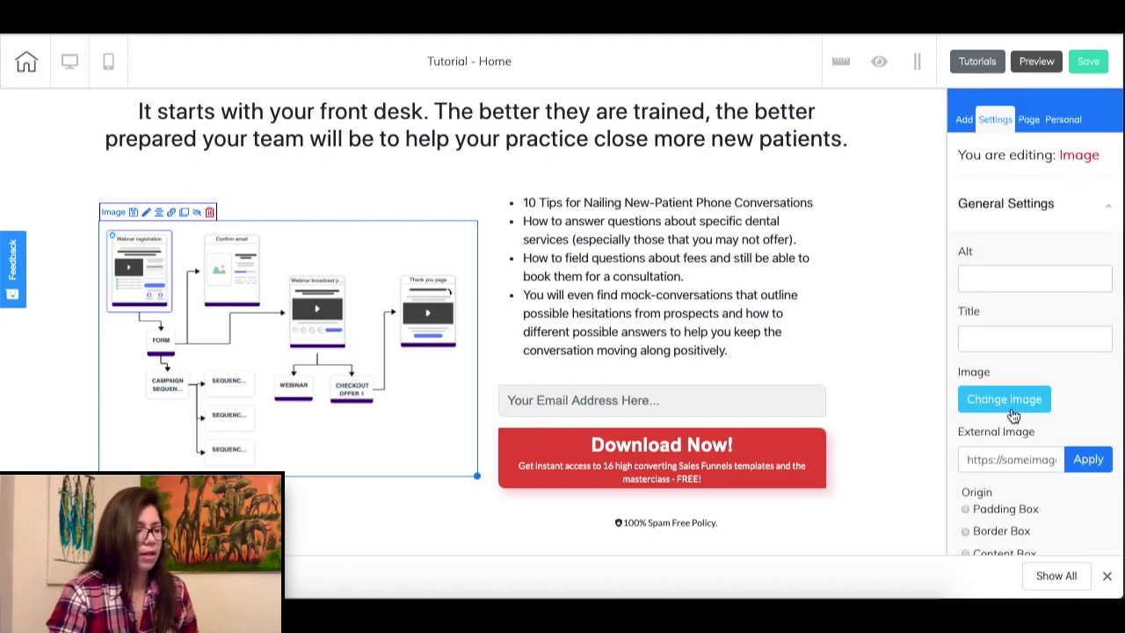
pyautogui.click(1011, 401)
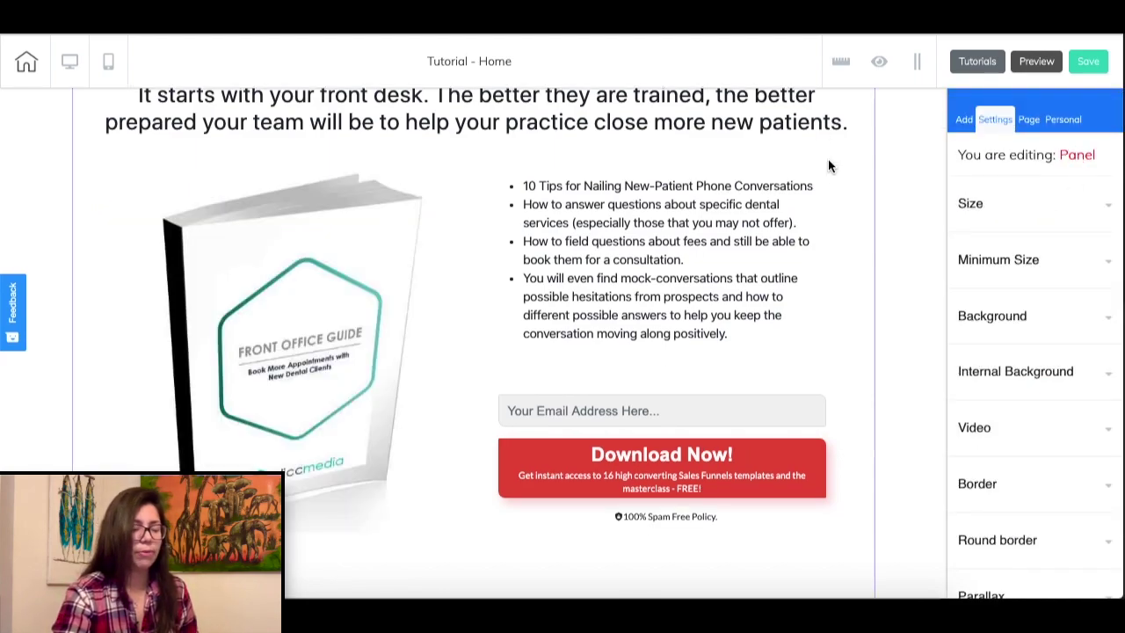
pyautogui.scroll(3, 854, 164)
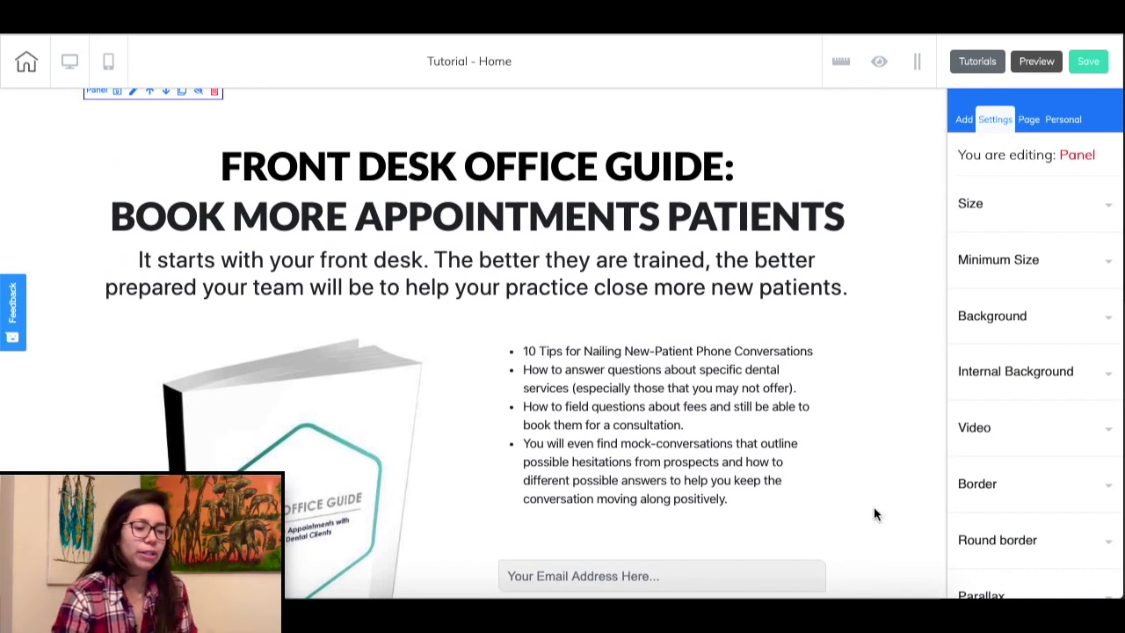
pyautogui.scroll(-3, 874, 512)
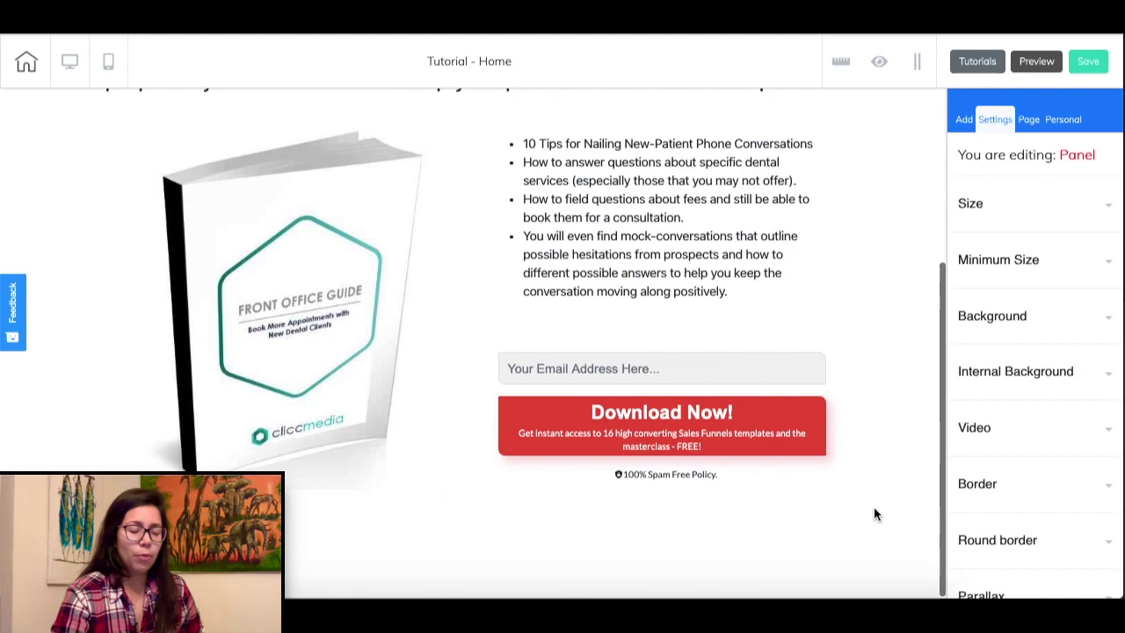
# Connect the email sign-up form to the E-mail Marketing mailing list.
pyautogui.click(714, 370)
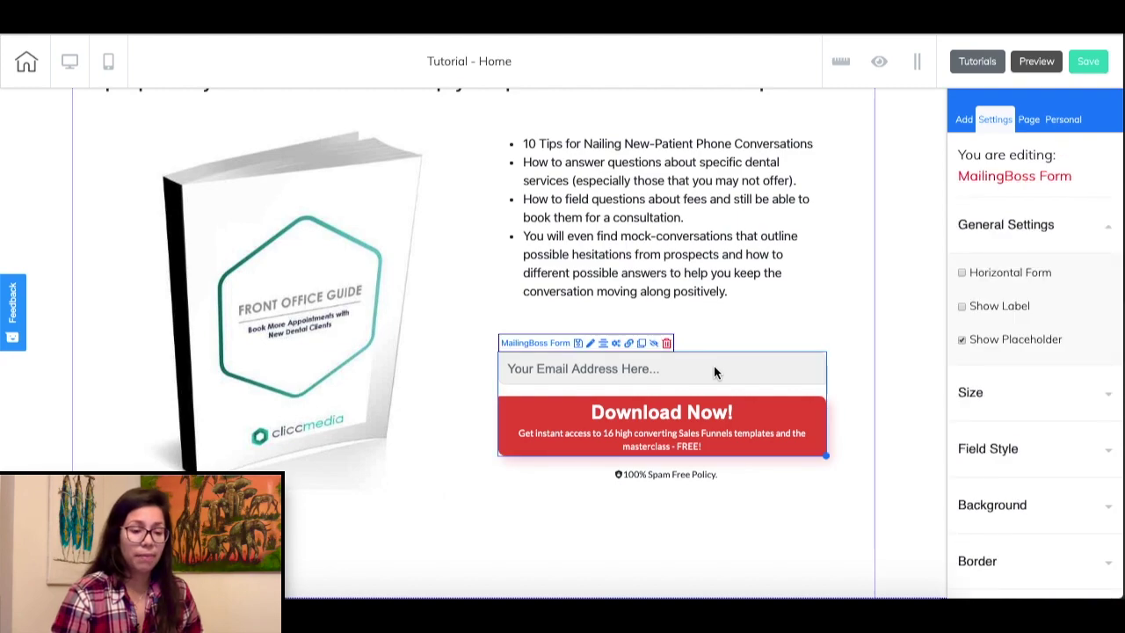
pyautogui.click(619, 345)
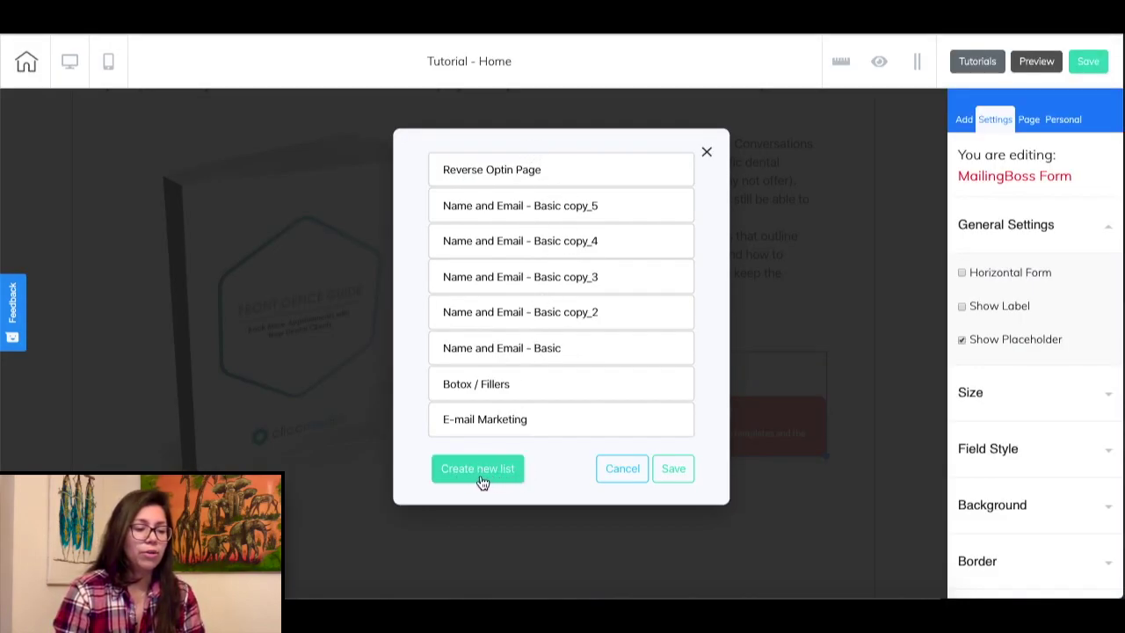
pyautogui.click(515, 422)
pyautogui.click(674, 479)
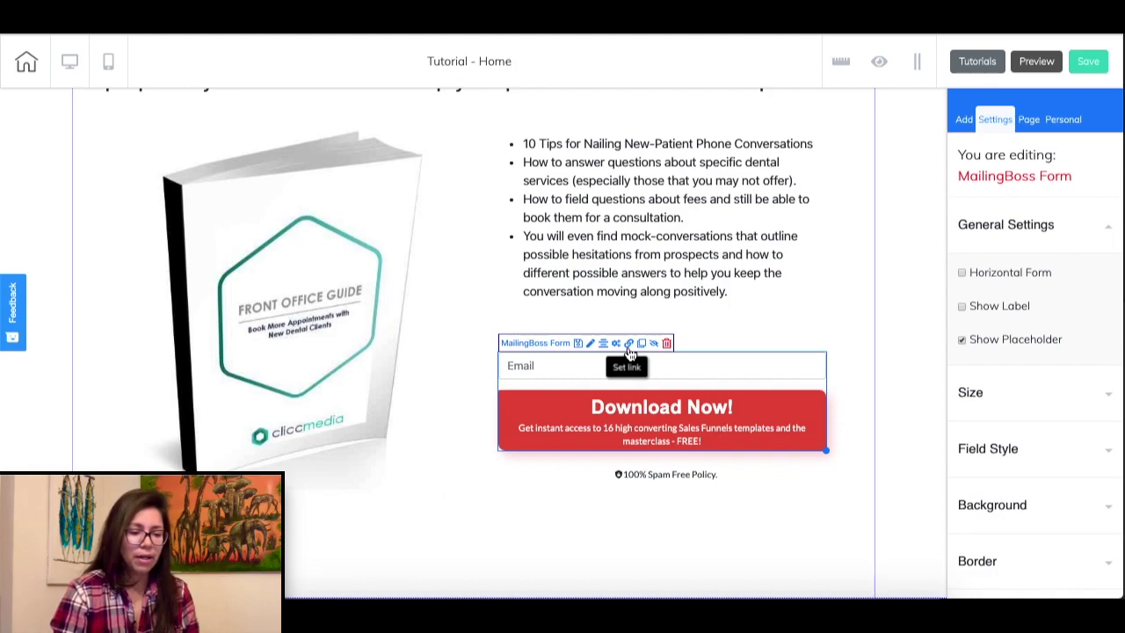
# Make Subscribe pending redirect to the site's Thank You page.
pyautogui.click(628, 349)
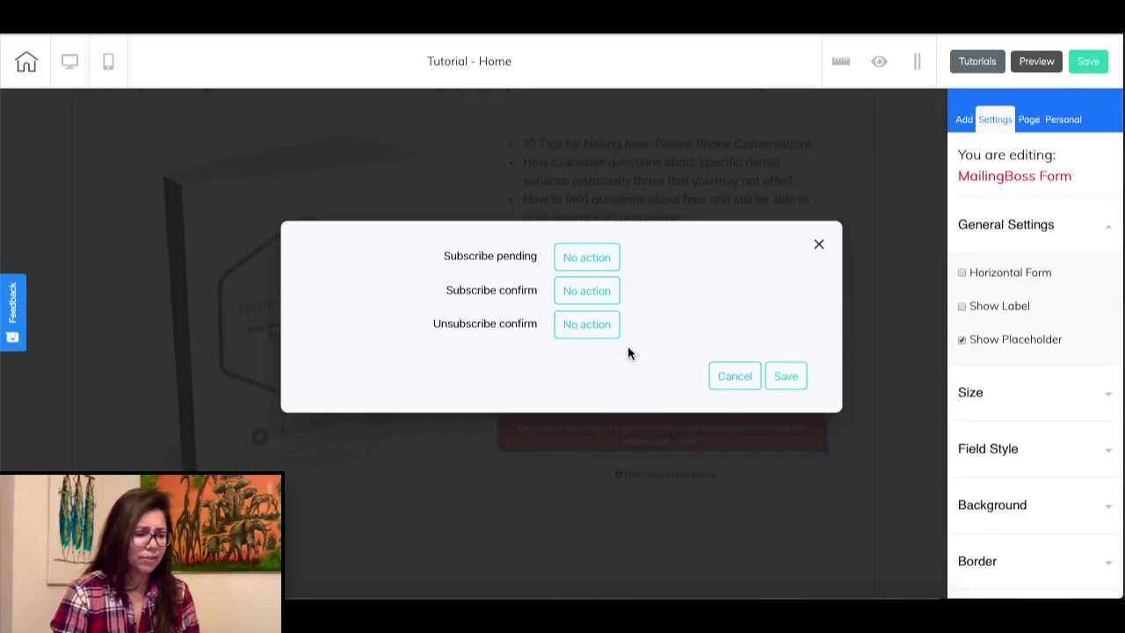
pyautogui.click(581, 259)
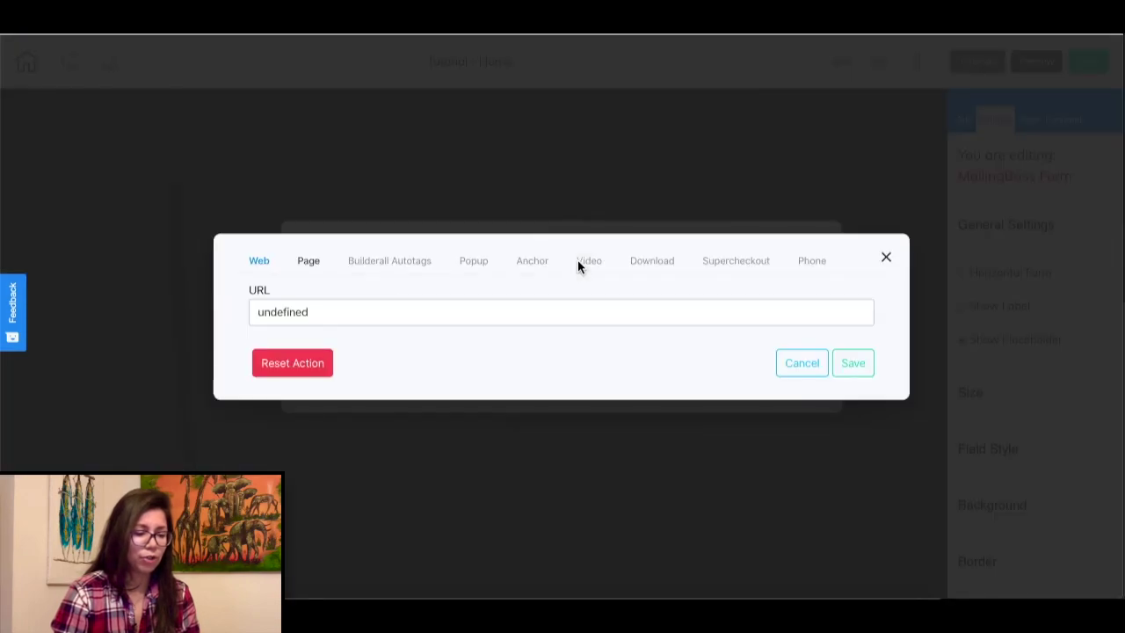
pyautogui.click(308, 261)
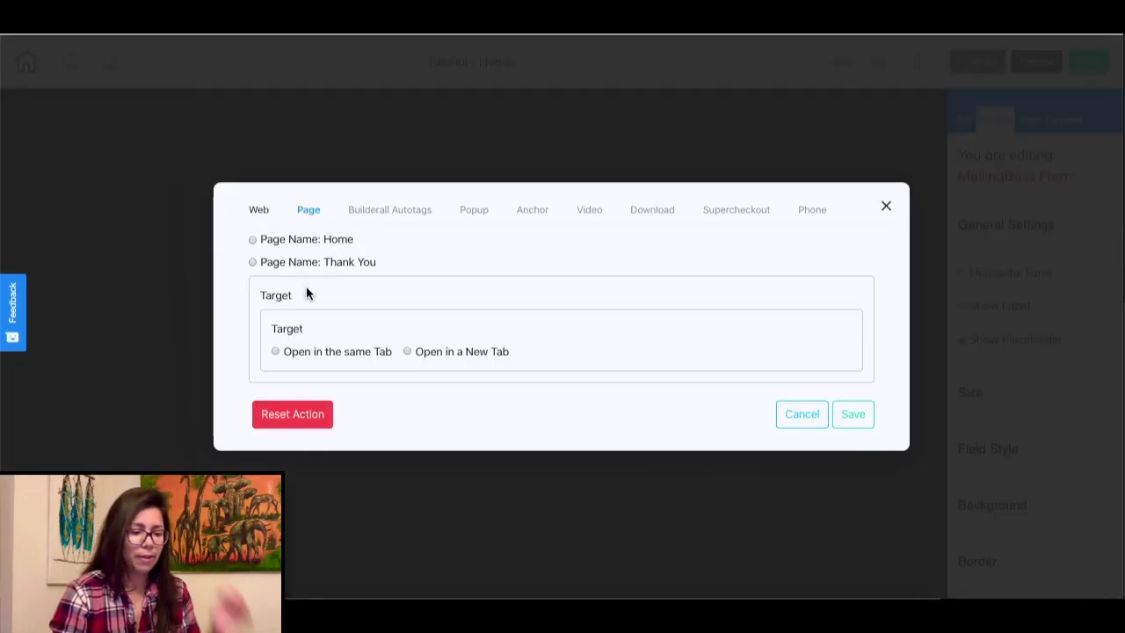
pyautogui.click(253, 263)
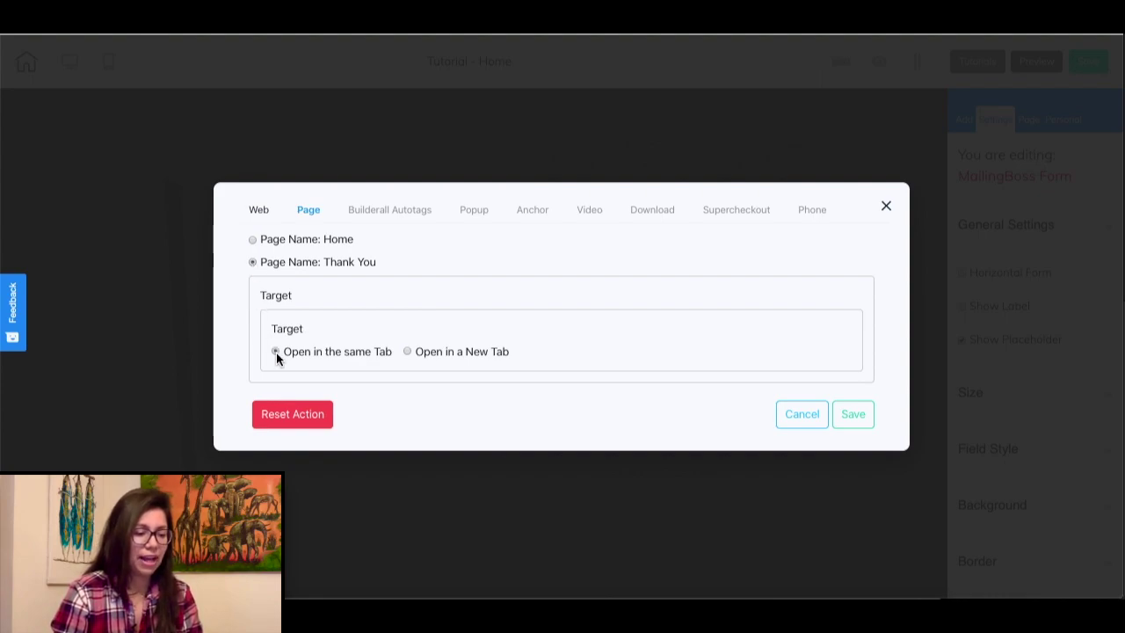
pyautogui.click(852, 414)
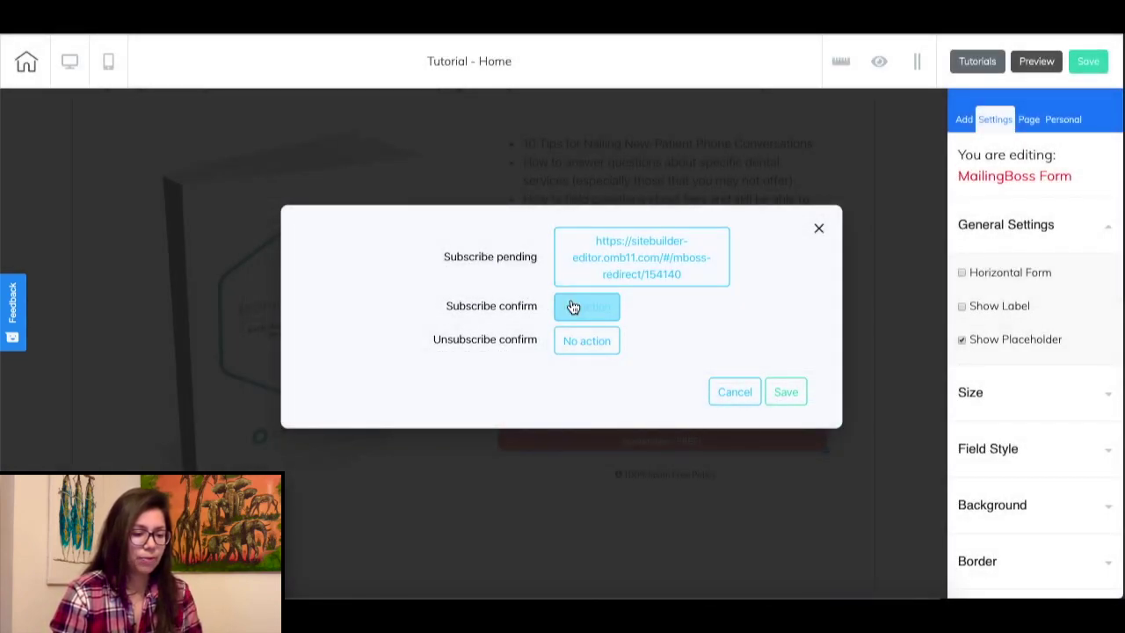
# Make Subscribe confirm redirect to the Thank You page in the same tab, and save.
pyautogui.click(580, 308)
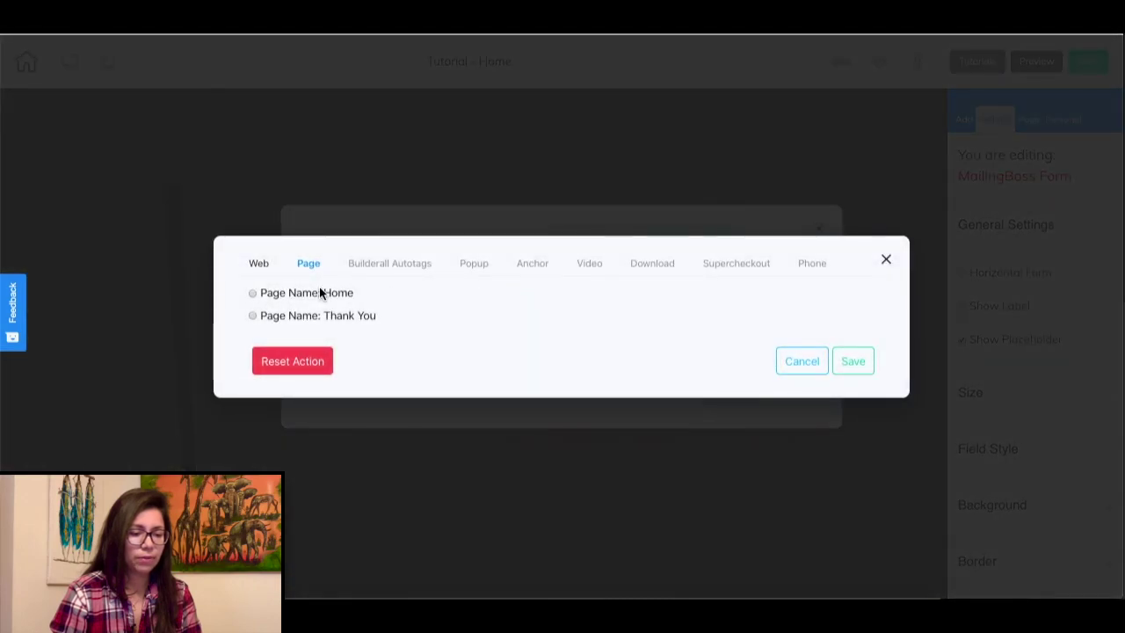
pyautogui.click(315, 318)
pyautogui.click(276, 352)
pyautogui.click(852, 416)
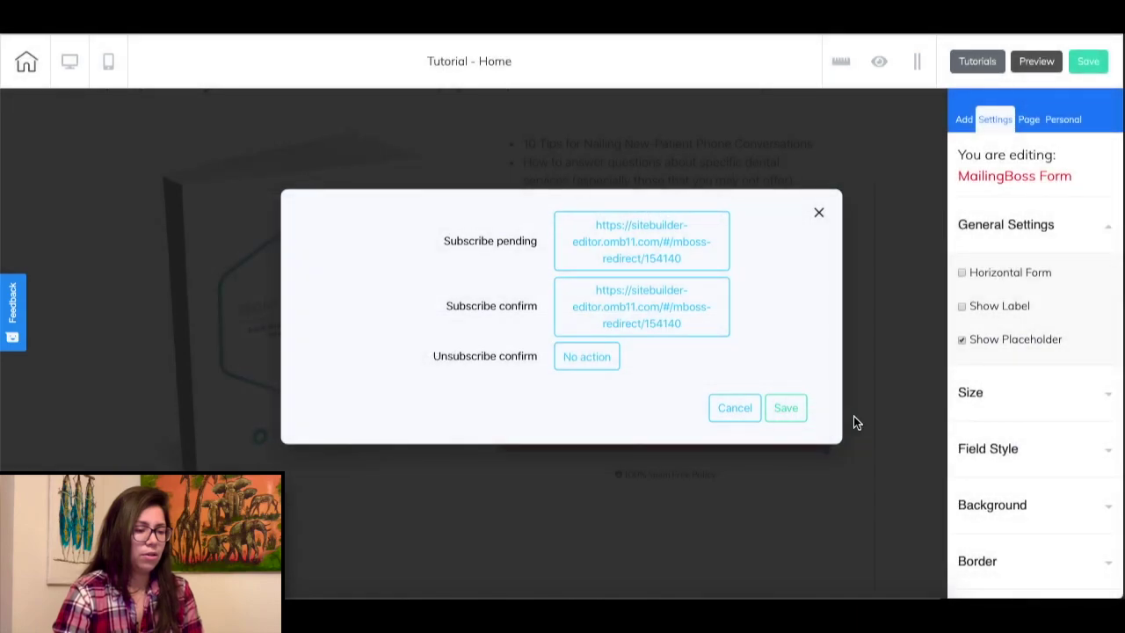
pyautogui.click(786, 413)
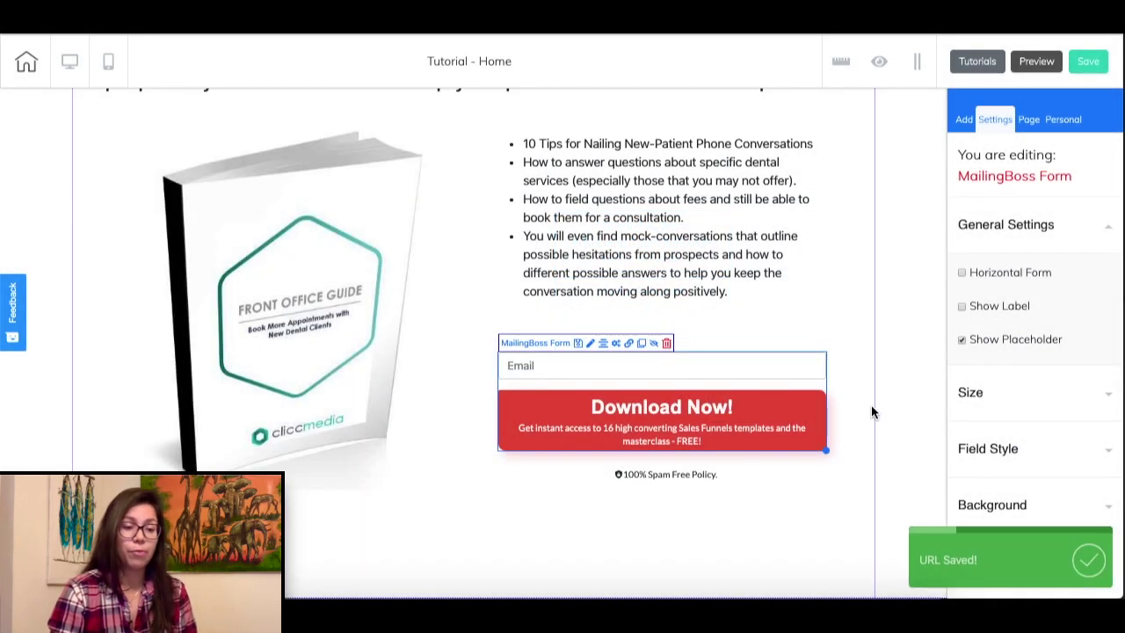
# Change the Download Now button's background colour from red to blue.
pyautogui.scroll(-2, 1030, 510)
pyautogui.scroll(1, 1042, 466)
pyautogui.click(1047, 432)
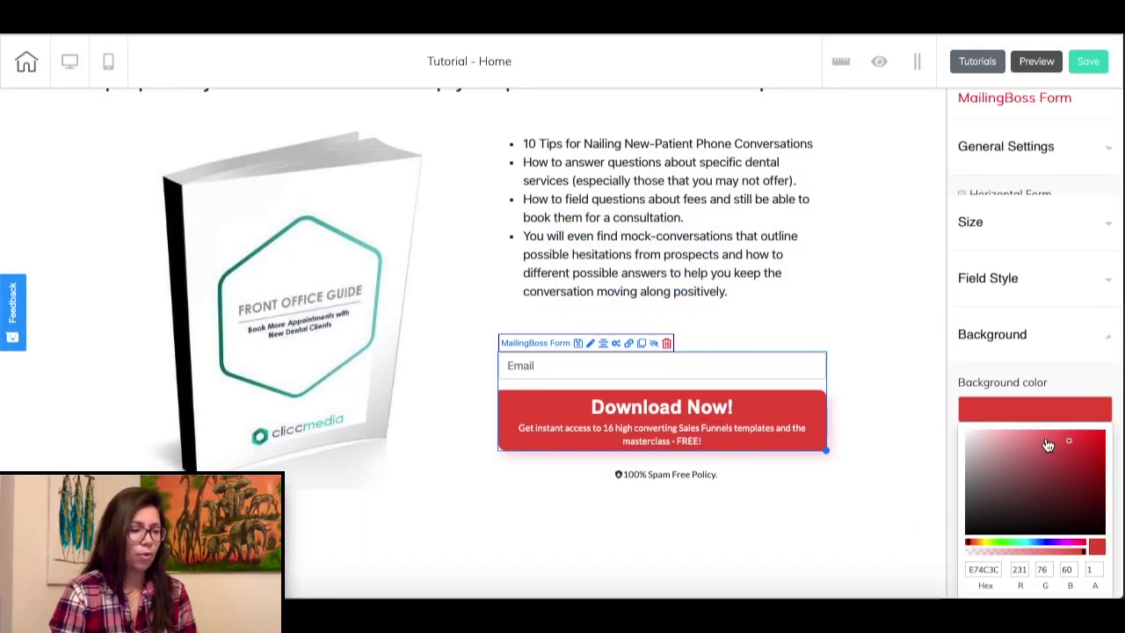
pyautogui.click(1038, 525)
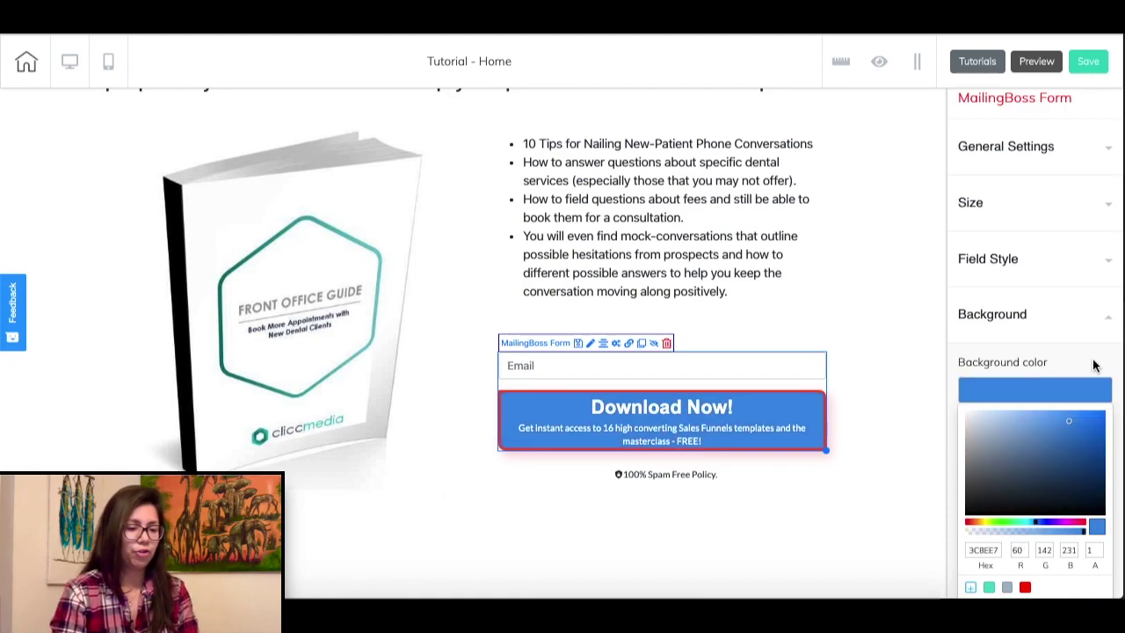
# Save the Home page and continue to the empty Thank You page.
pyautogui.click(839, 453)
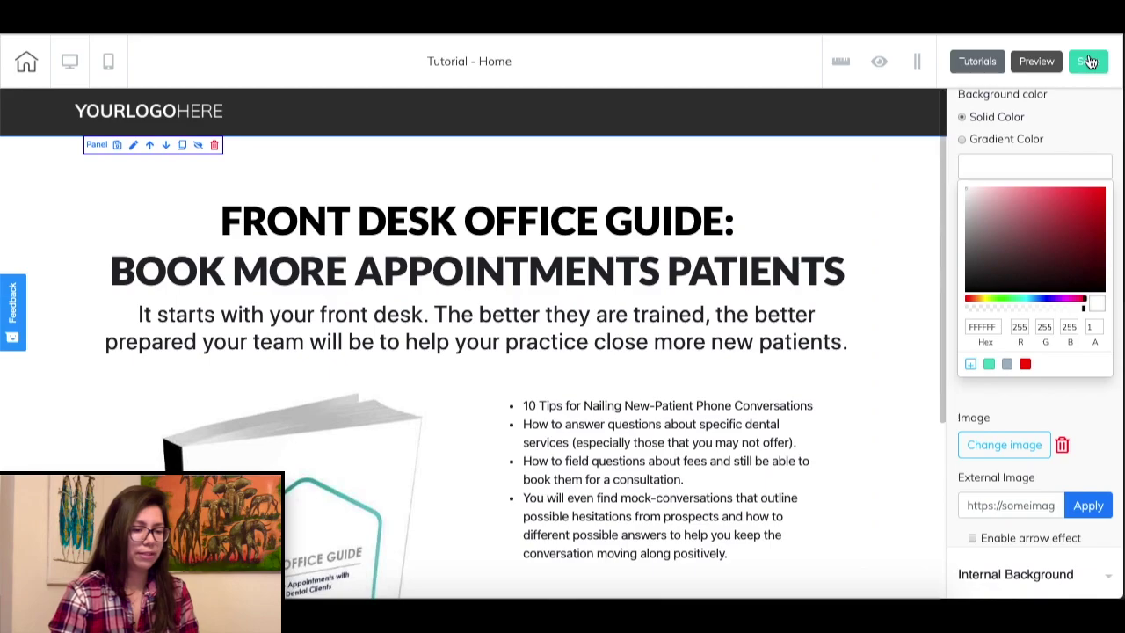
pyautogui.click(1090, 61)
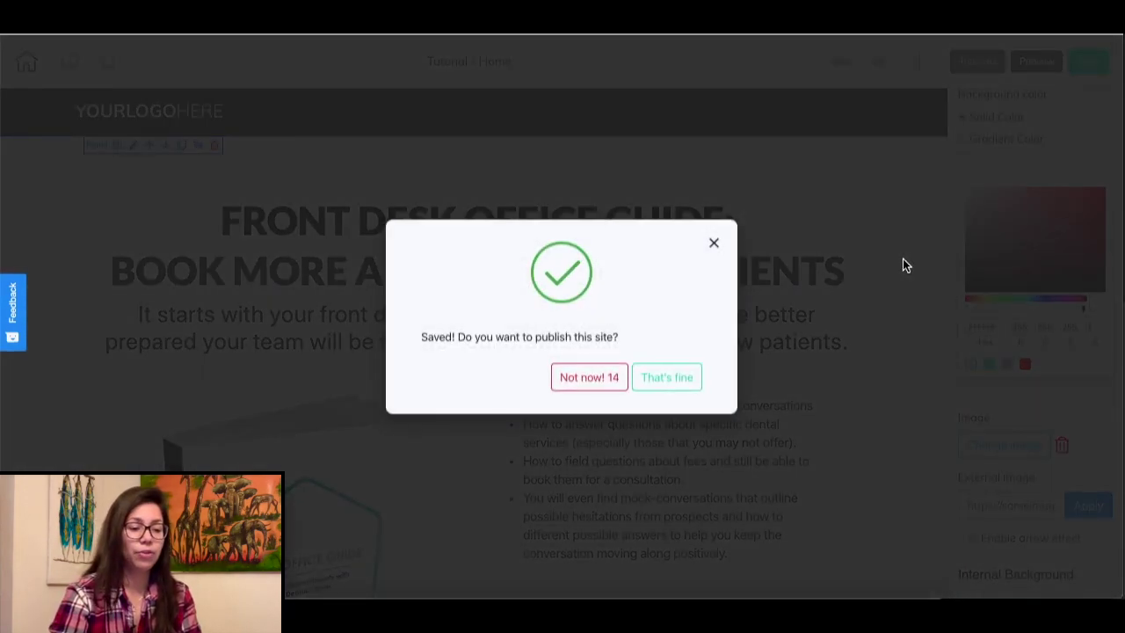
pyautogui.click(689, 385)
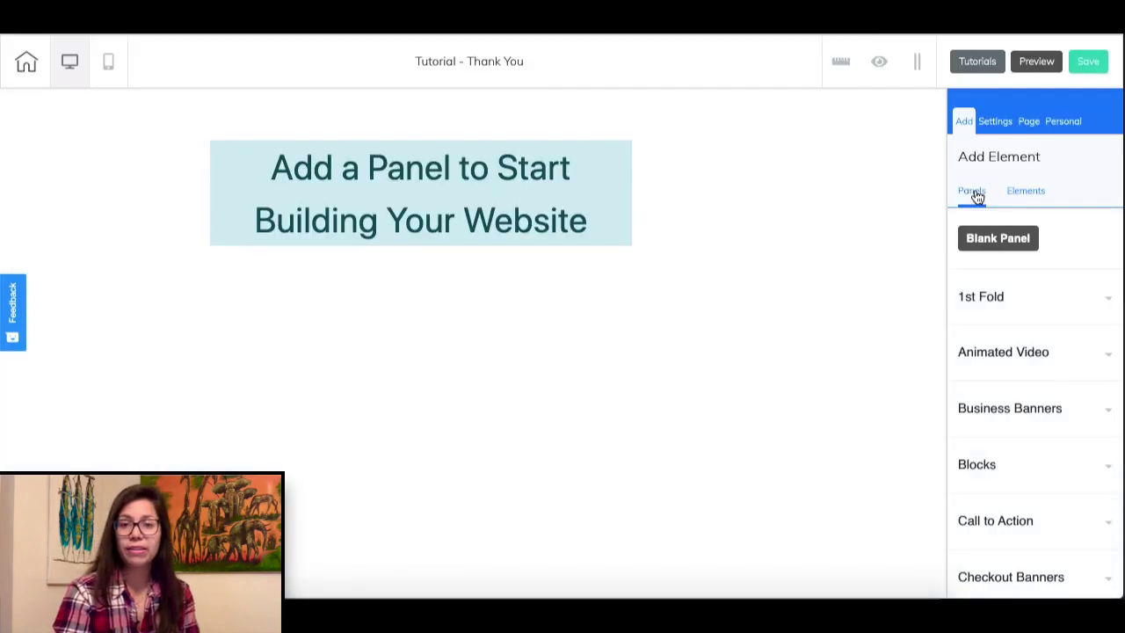
# Add the dark Express Header panel to the top of the Thank You page.
pyautogui.scroll(-3, 1043, 354)
pyautogui.scroll(-5, 1044, 354)
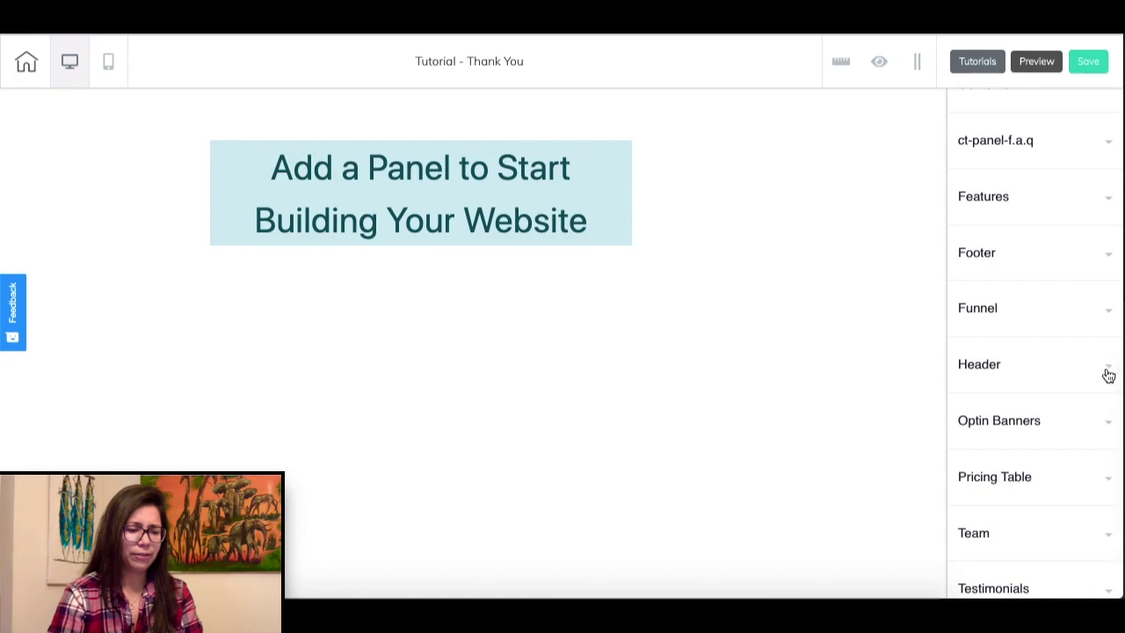
pyautogui.click(1108, 376)
pyautogui.scroll(-4, 1068, 492)
pyautogui.scroll(-5, 1068, 495)
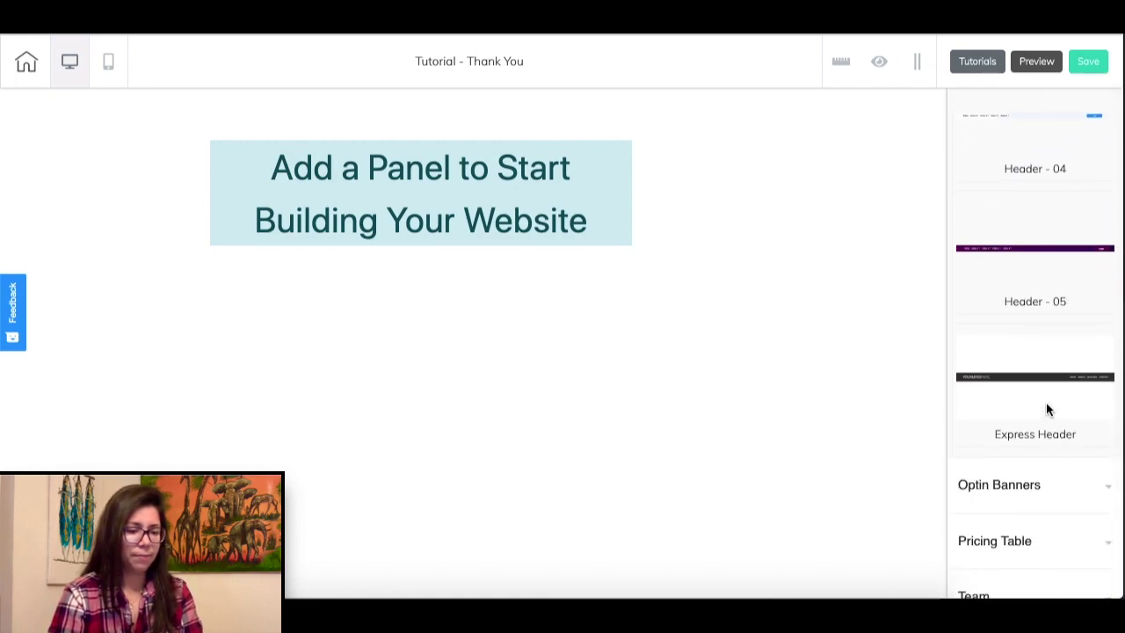
pyautogui.click(1046, 403)
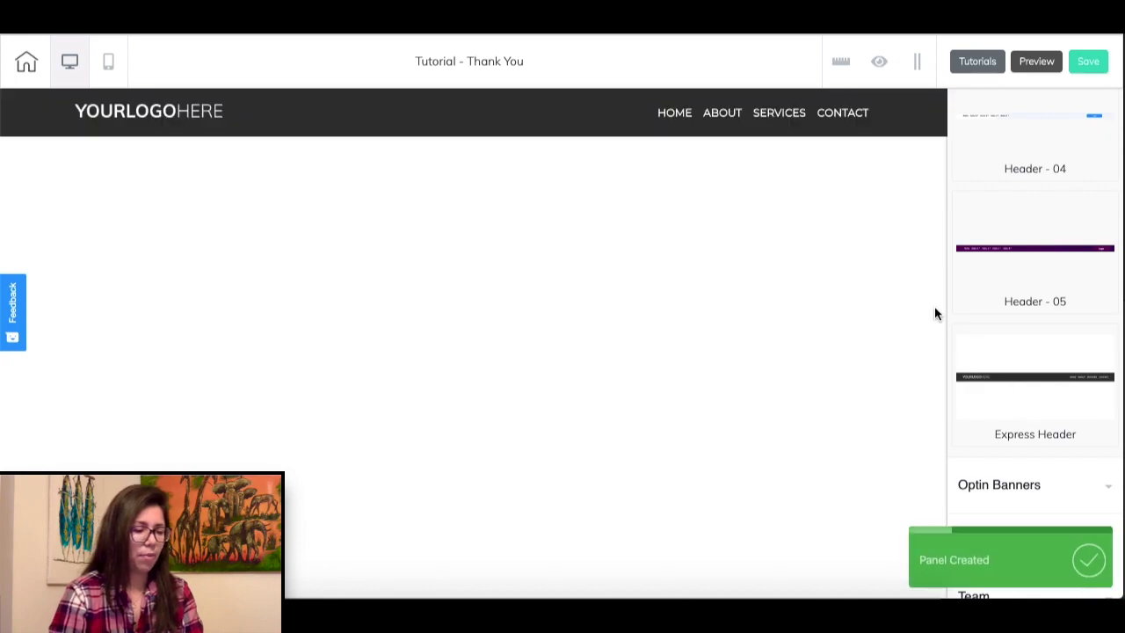
pyautogui.click(756, 116)
pyautogui.click(963, 121)
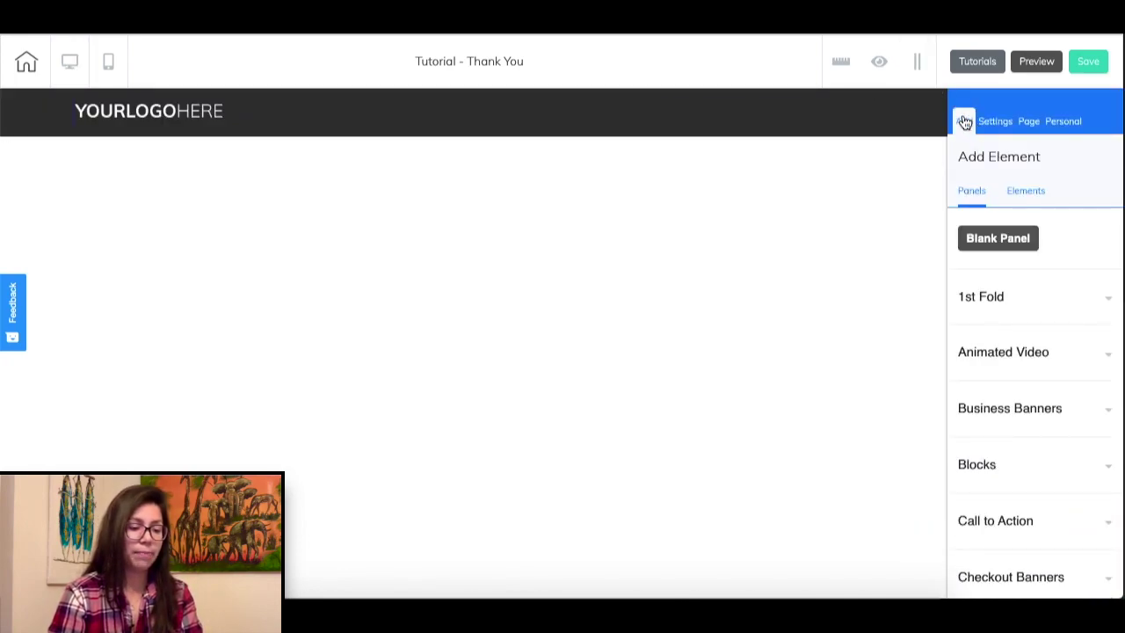
# Add the Theme 01 Bridge full block with the Congratulations video and green button.
pyautogui.click(1053, 473)
pyautogui.scroll(-10, 1065, 501)
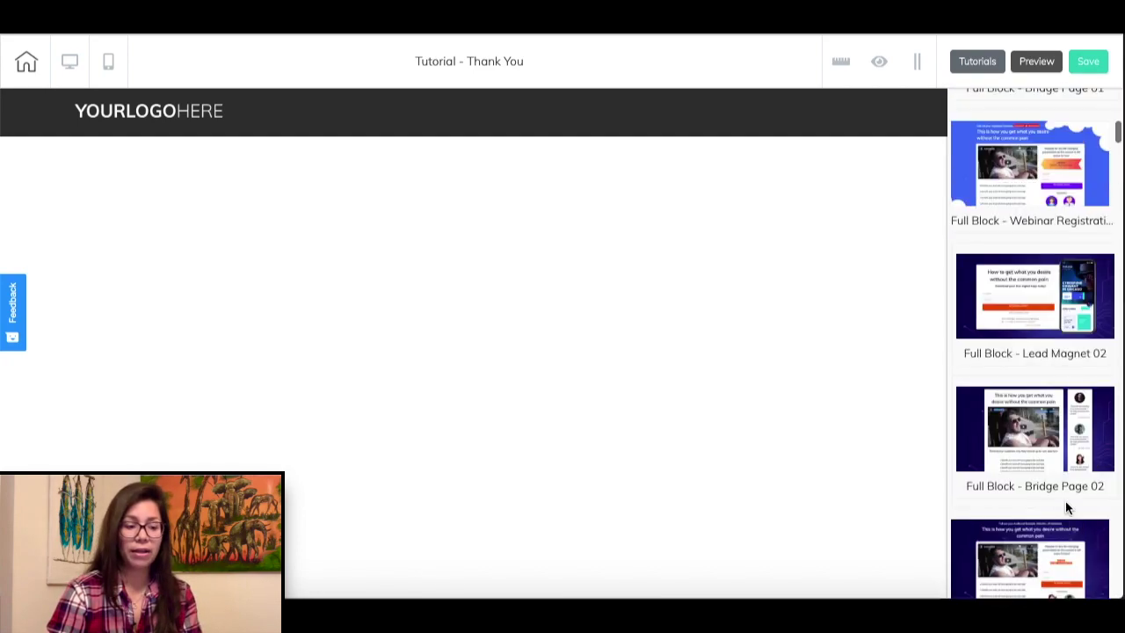
pyautogui.scroll(-10, 1067, 508)
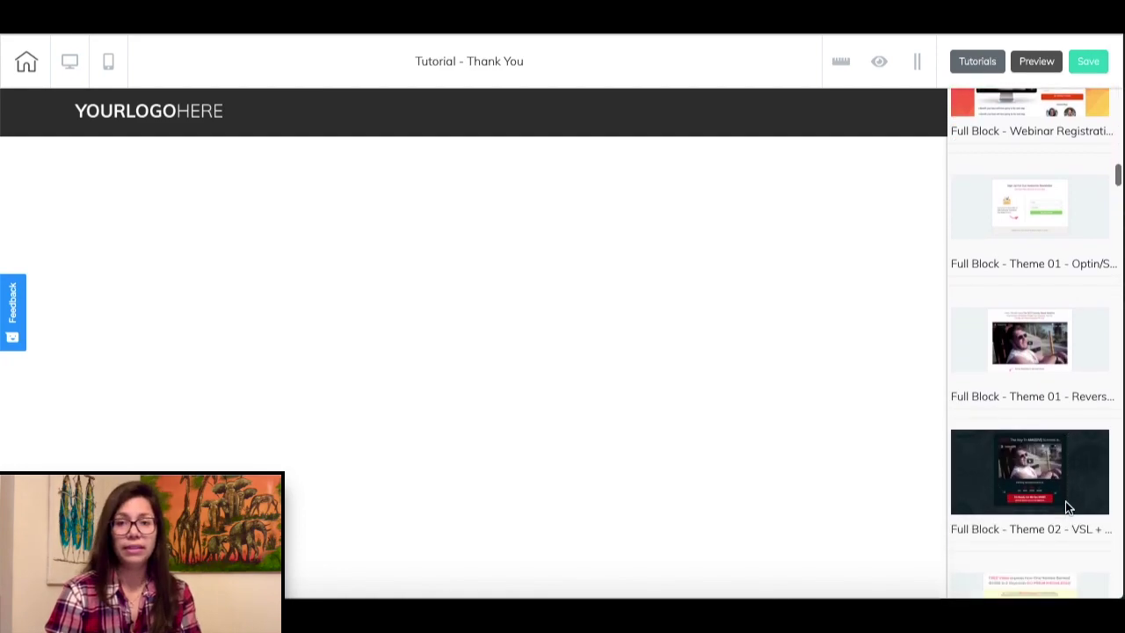
pyautogui.scroll(-10, 1065, 500)
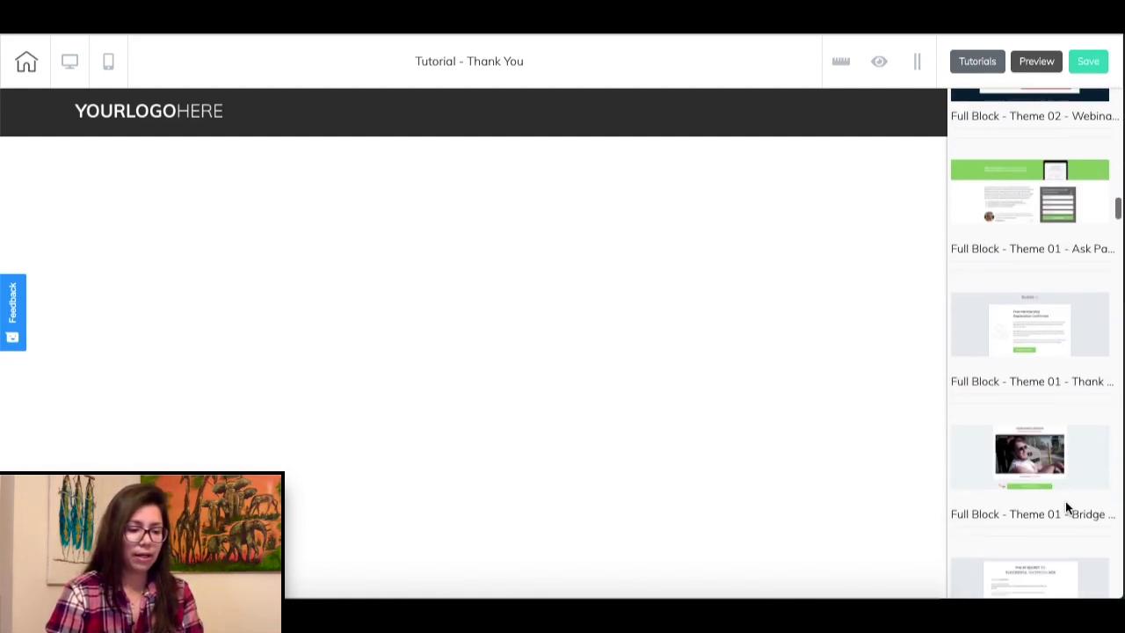
pyautogui.click(1042, 467)
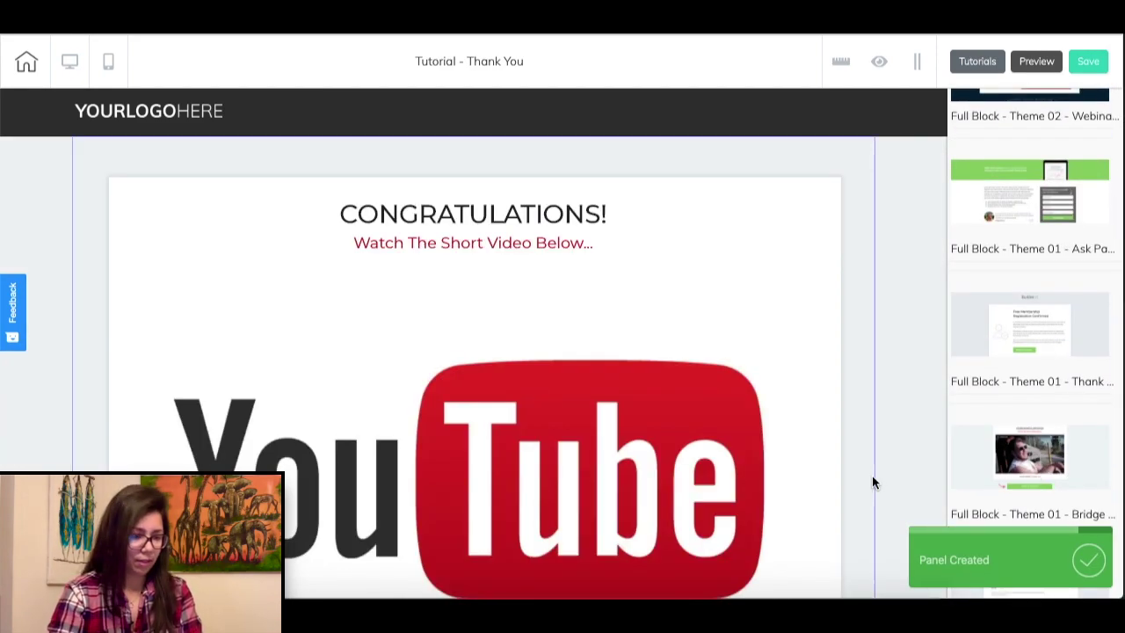
pyautogui.scroll(-2, 872, 476)
pyautogui.scroll(-5, 873, 482)
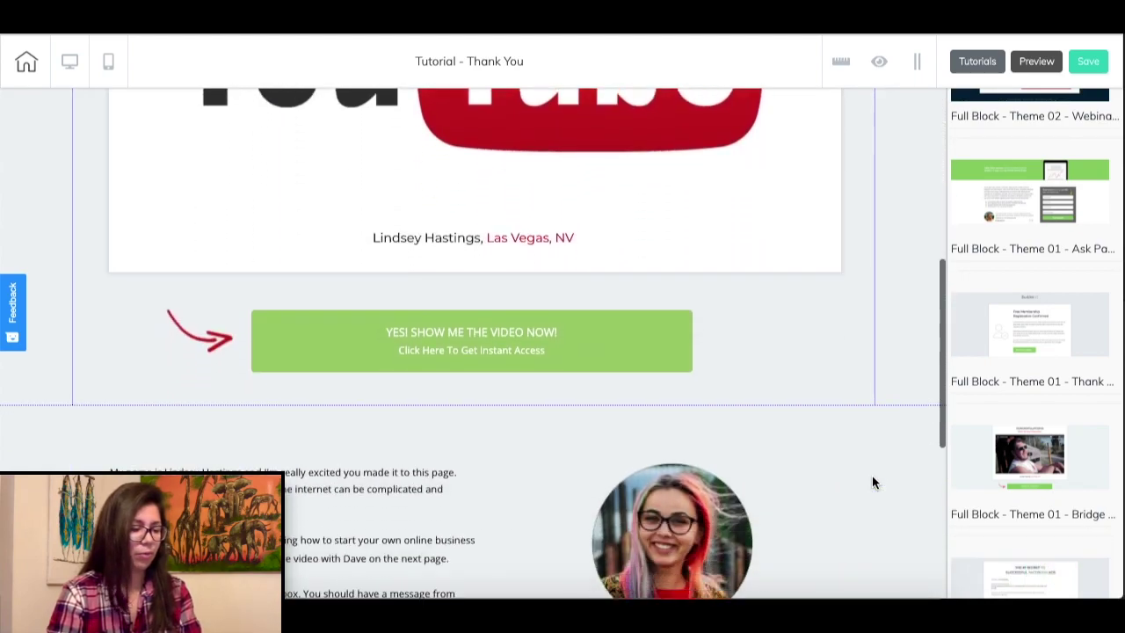
pyautogui.scroll(-4, 872, 480)
pyautogui.scroll(10, 872, 479)
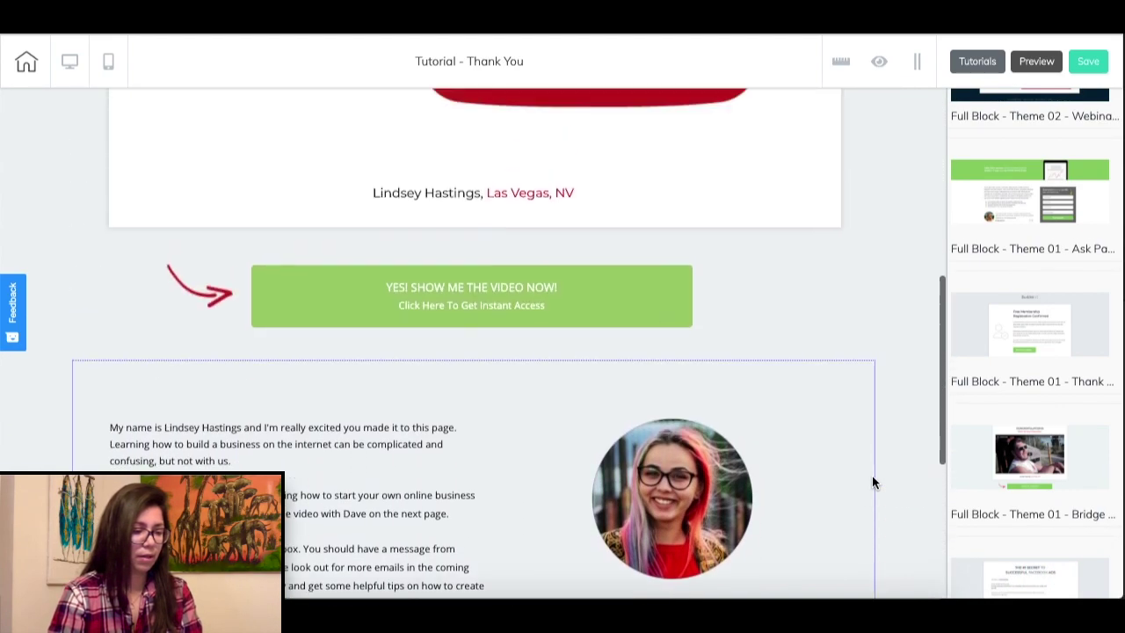
# Replace the CONGRATULATIONS heading with 'Thank You For Downloading! Your Guide is on It's Way!'.
pyautogui.click(912, 278)
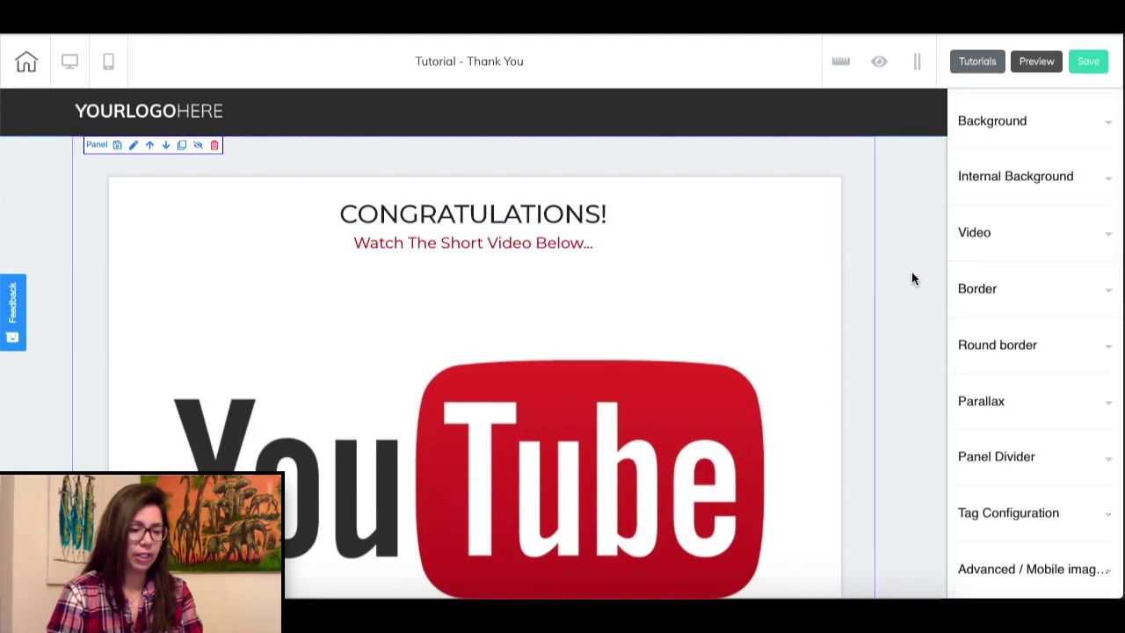
pyautogui.click(895, 515)
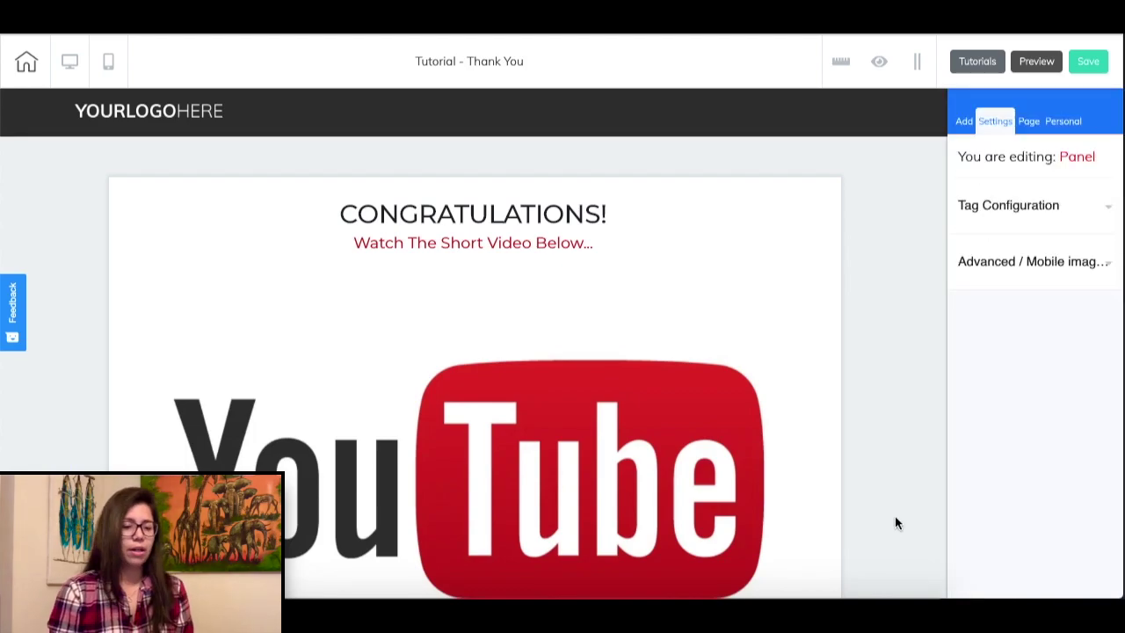
pyautogui.click(519, 213)
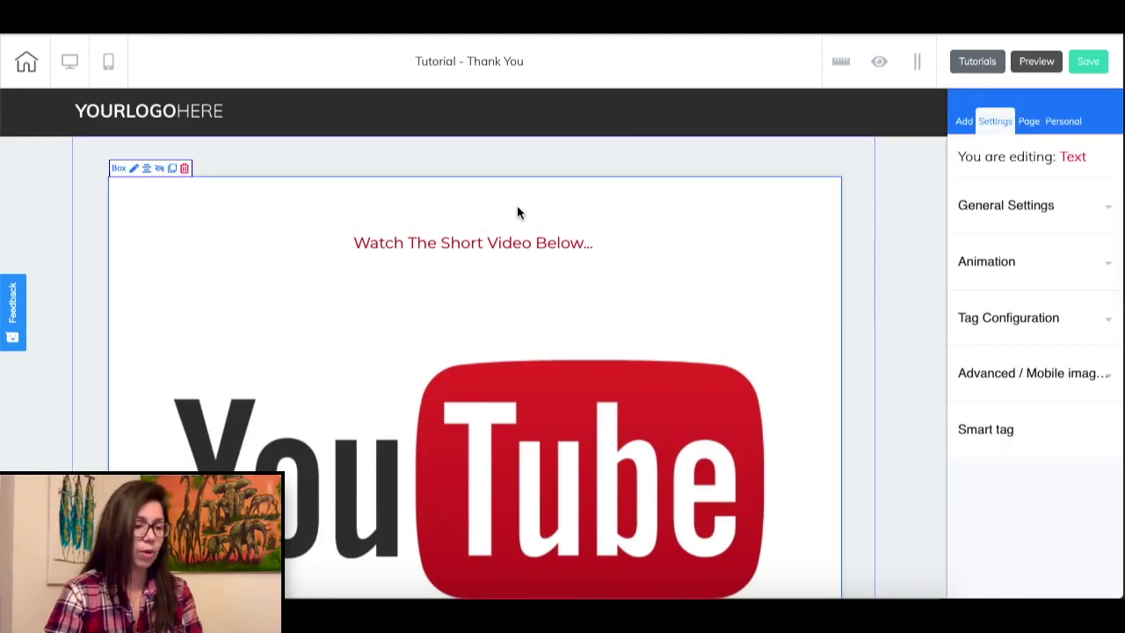
pyautogui.tripleClick(519, 211)
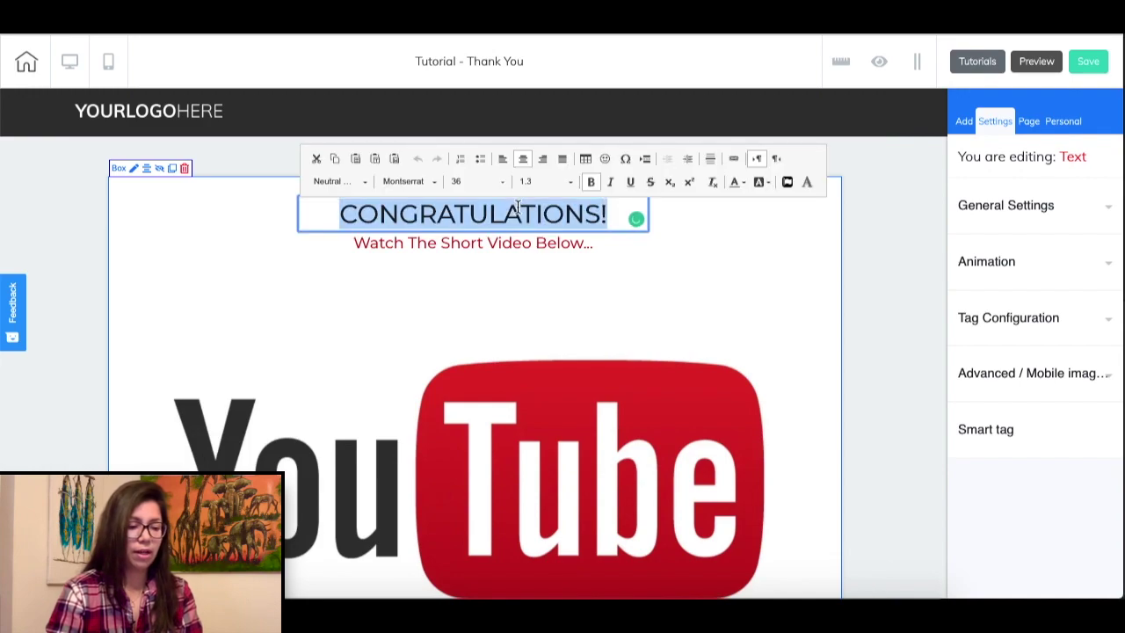
pyautogui.write('Thank You ')
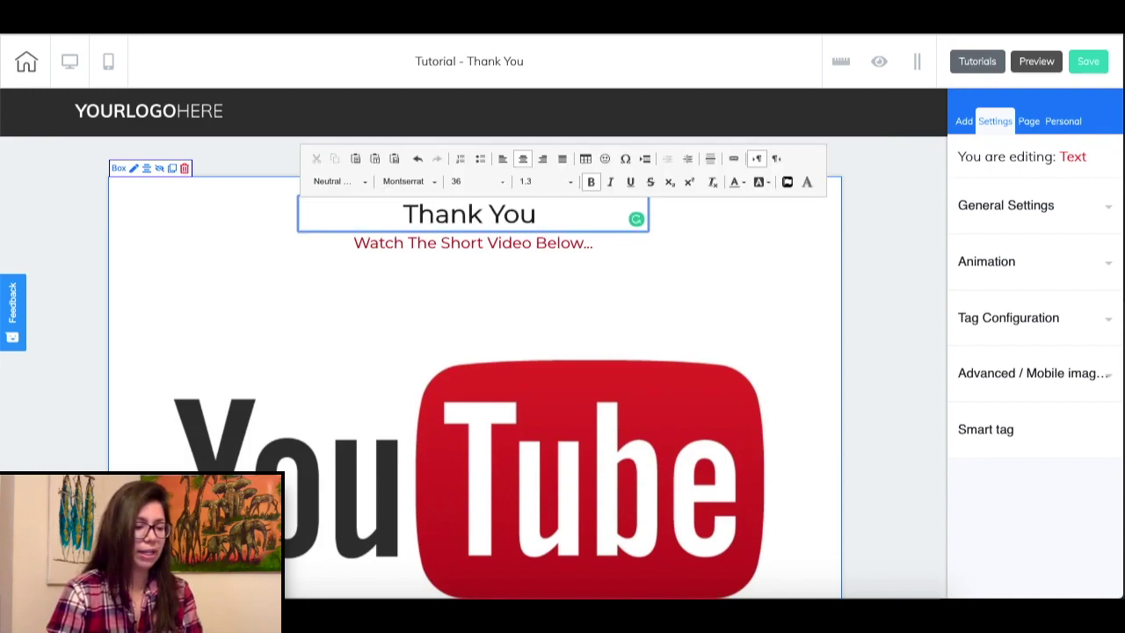
pyautogui.write('For Downloa')
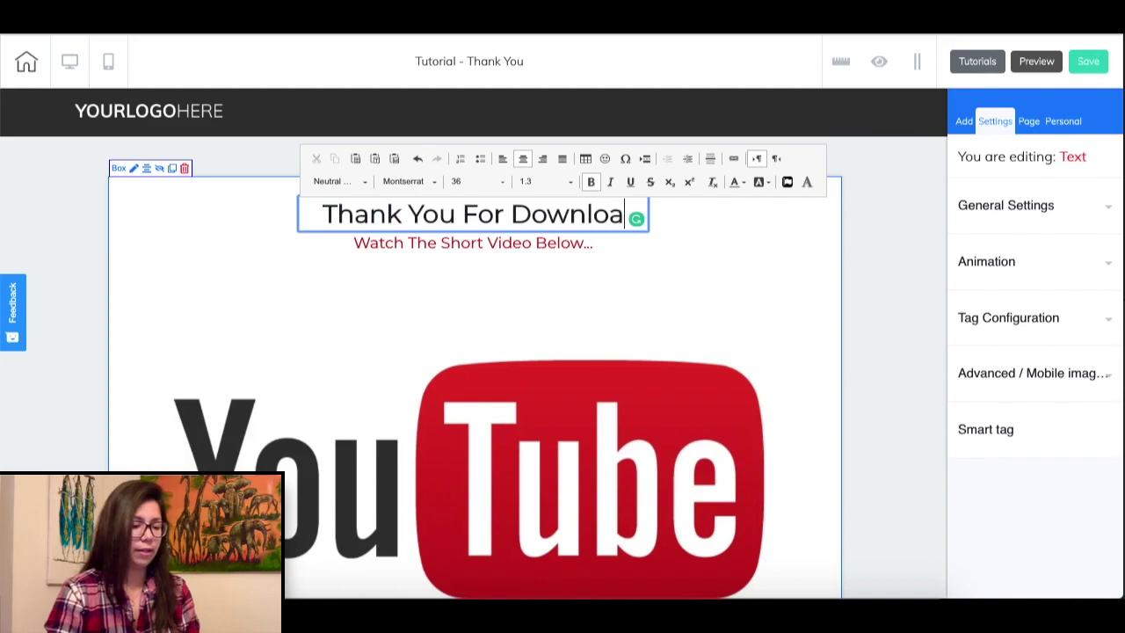
pyautogui.write('ding! You')
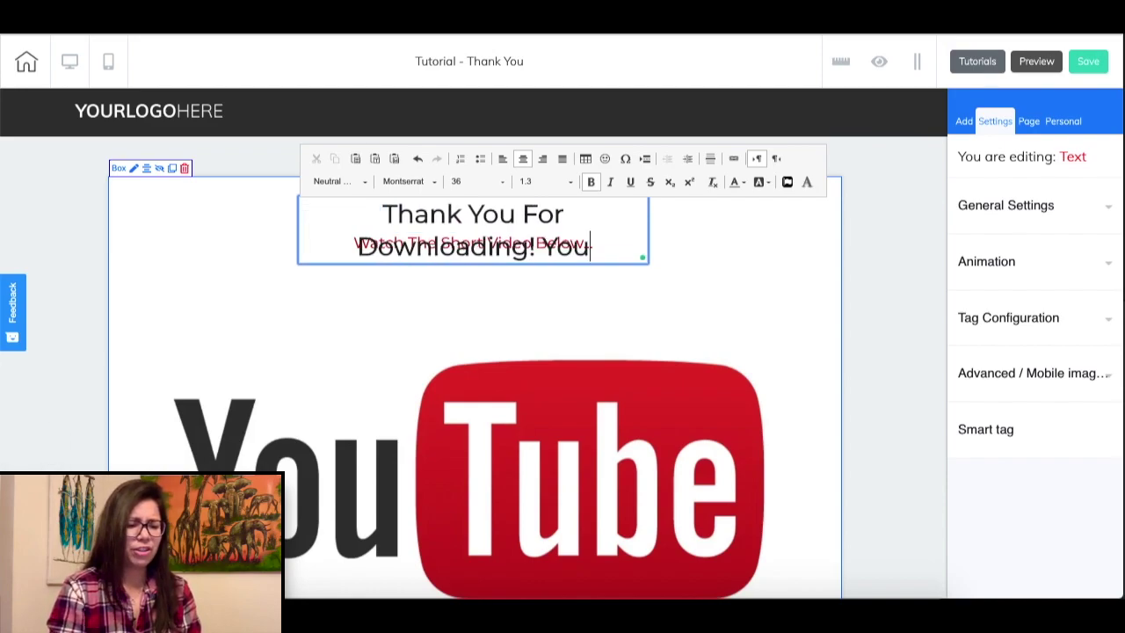
pyautogui.write('r Guide is ')
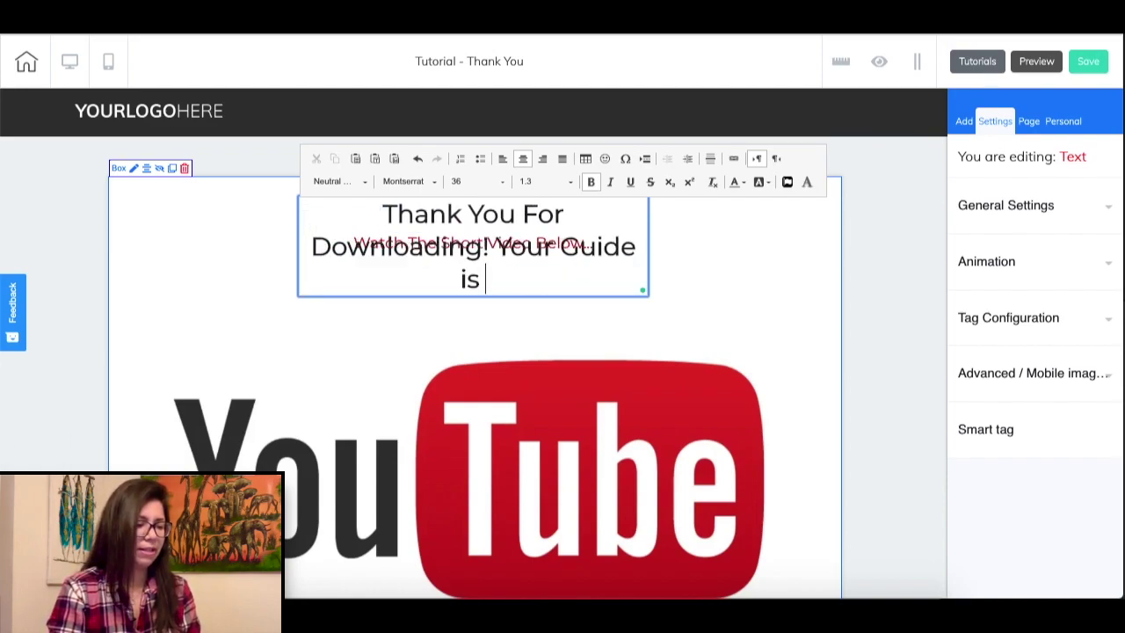
pyautogui.write('on ')
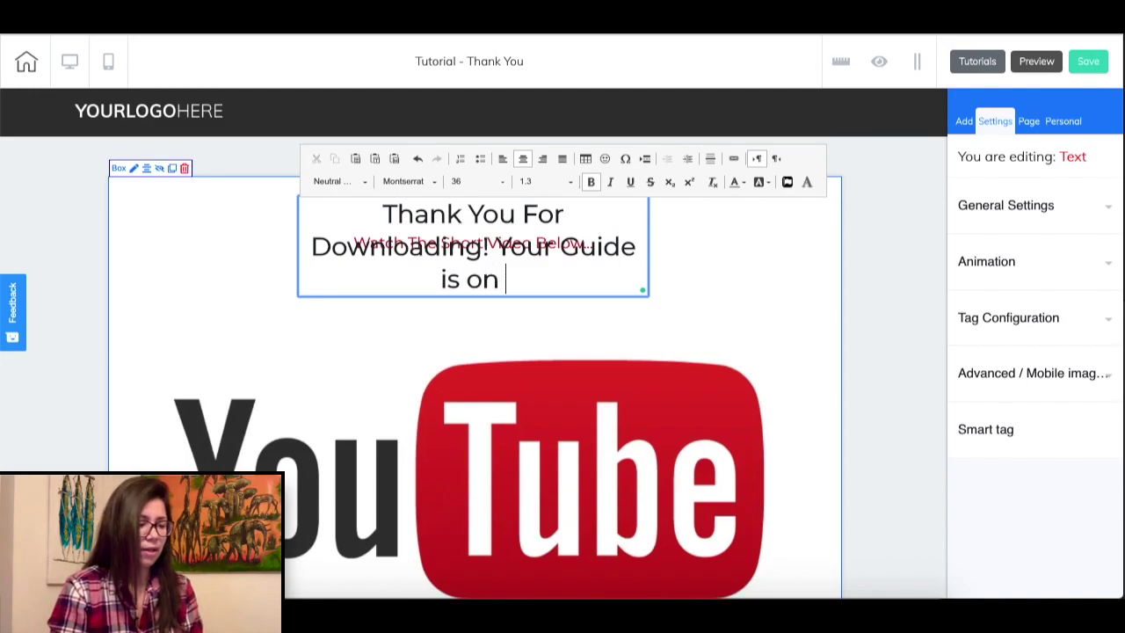
pyautogui.write("It's Way!")
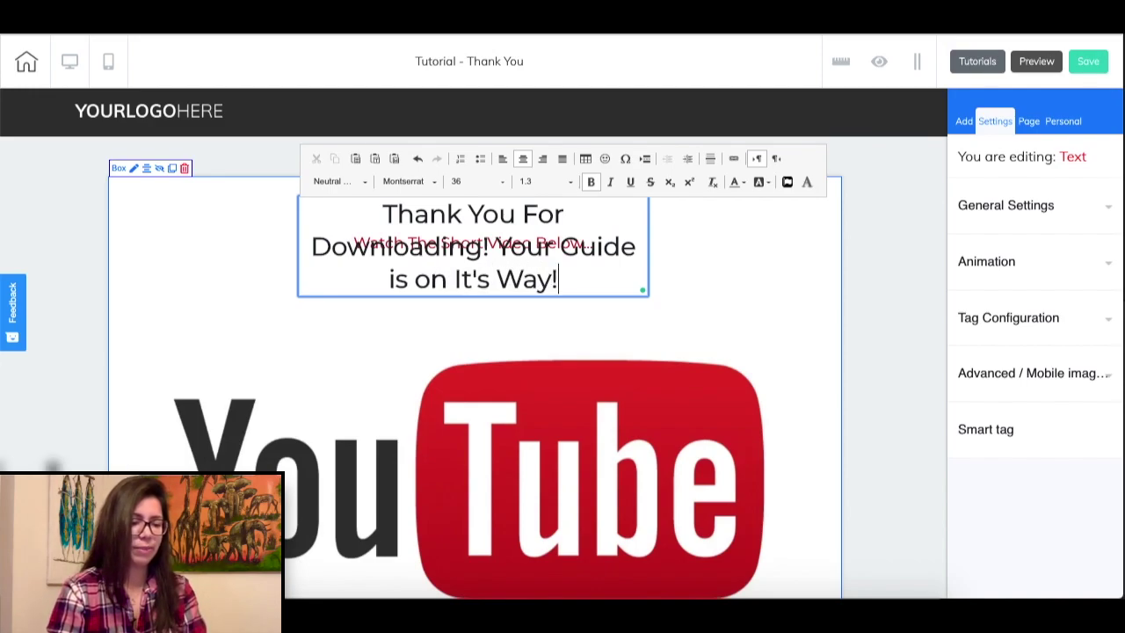
# Capitalize 'Is On', change 'It's' to 'Its', and recentre the headline.
pyautogui.click(396, 279)
pyautogui.press('BackSpace')
pyautogui.write('I')
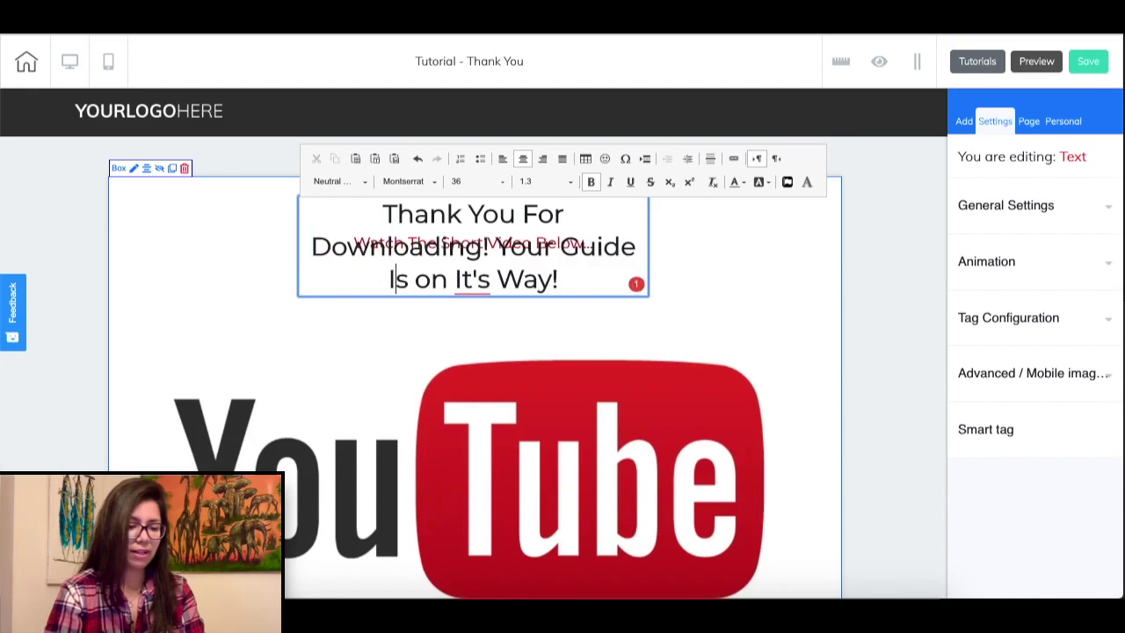
pyautogui.moveTo(470, 280)
pyautogui.click(430, 279)
pyautogui.press('BackSpace')
pyautogui.write('O')
pyautogui.click(480, 280)
pyautogui.press('BackSpace')
pyautogui.click(713, 272)
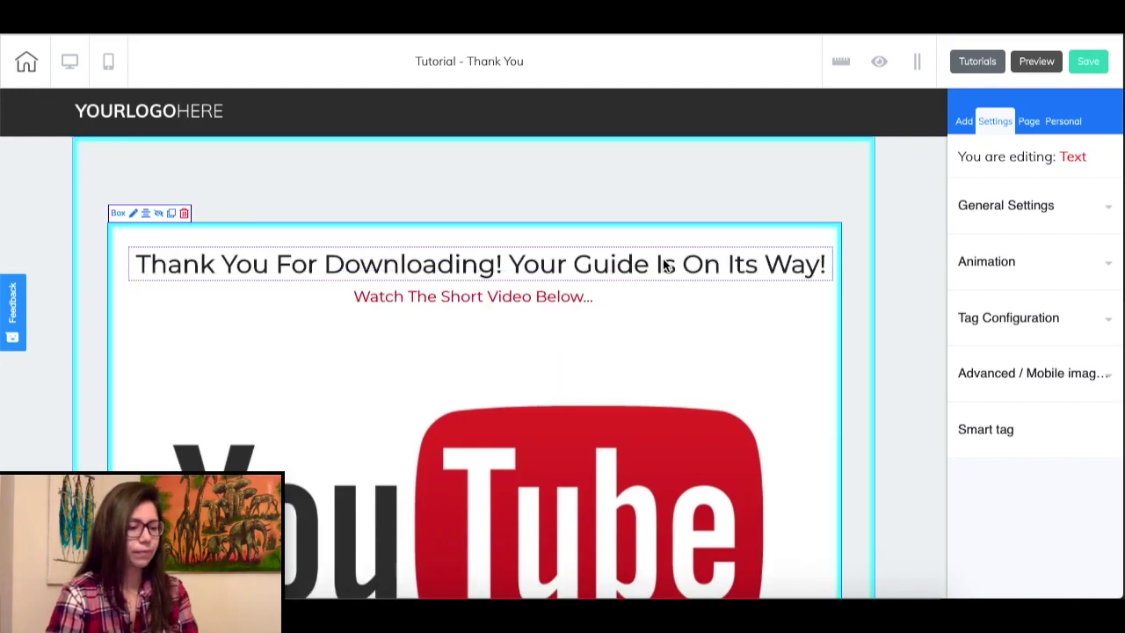
pyautogui.moveTo(646, 264); pyautogui.dragTo(642, 268)
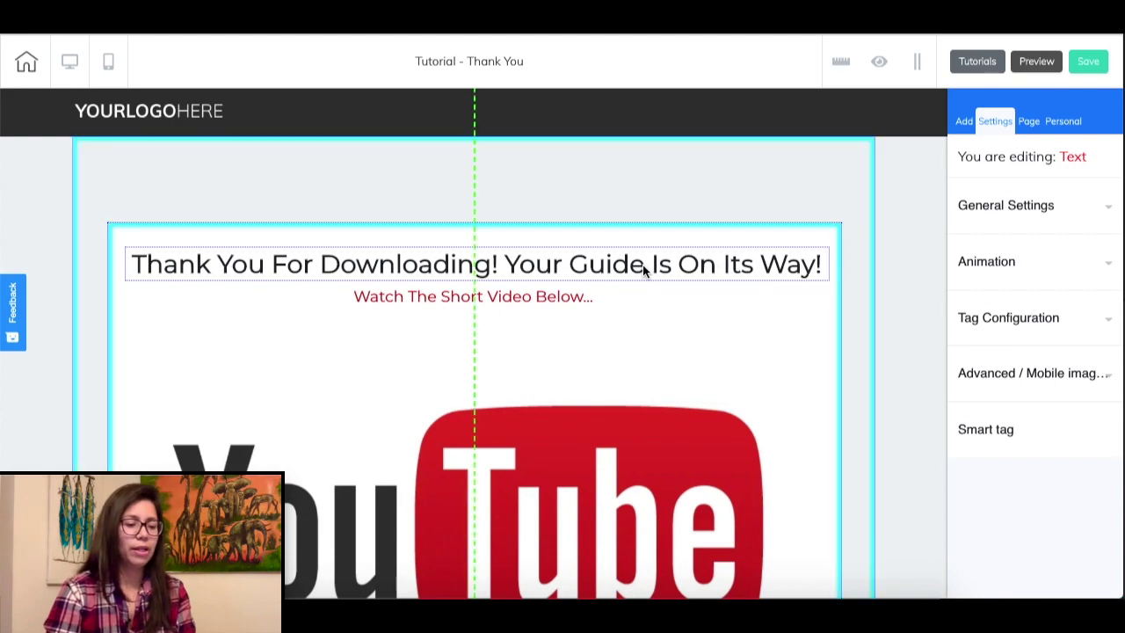
pyautogui.click(910, 233)
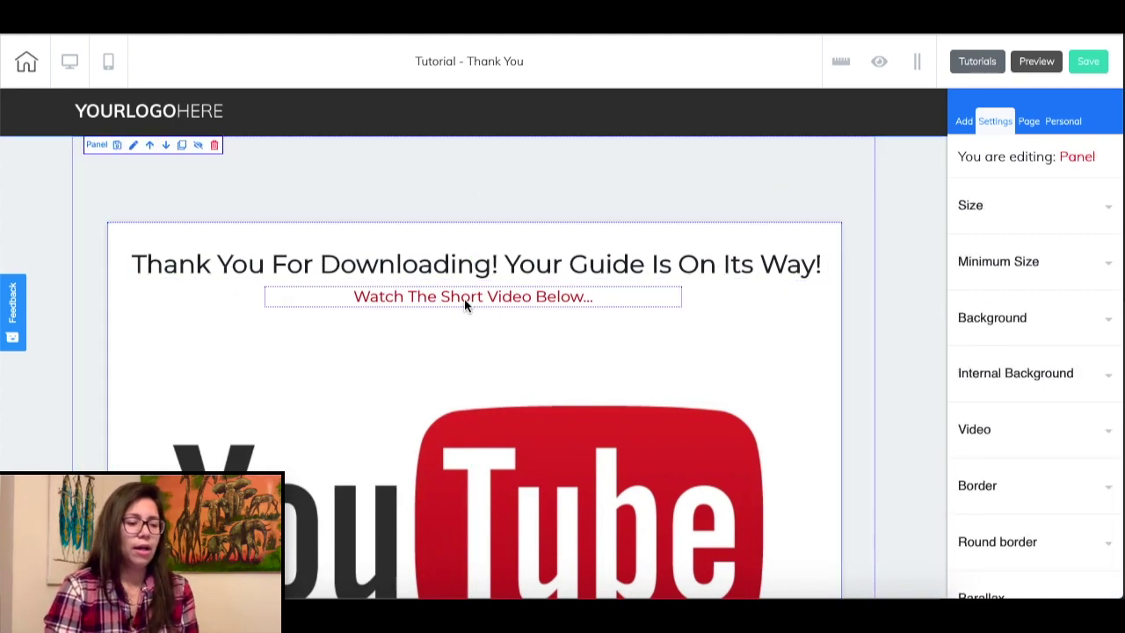
# Replace the subtext with an 'In the meantime watch this short video…' front desk guide line.
pyautogui.tripleClick(464, 298)
pyautogui.write('In the meant')
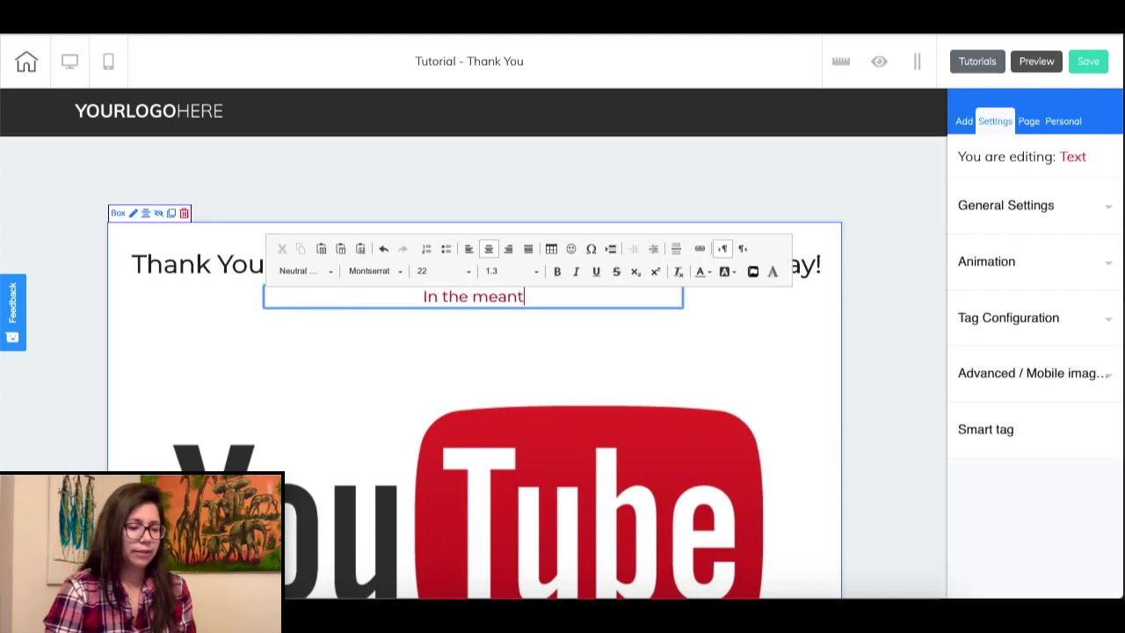
pyautogui.write('ime watch this short video t')
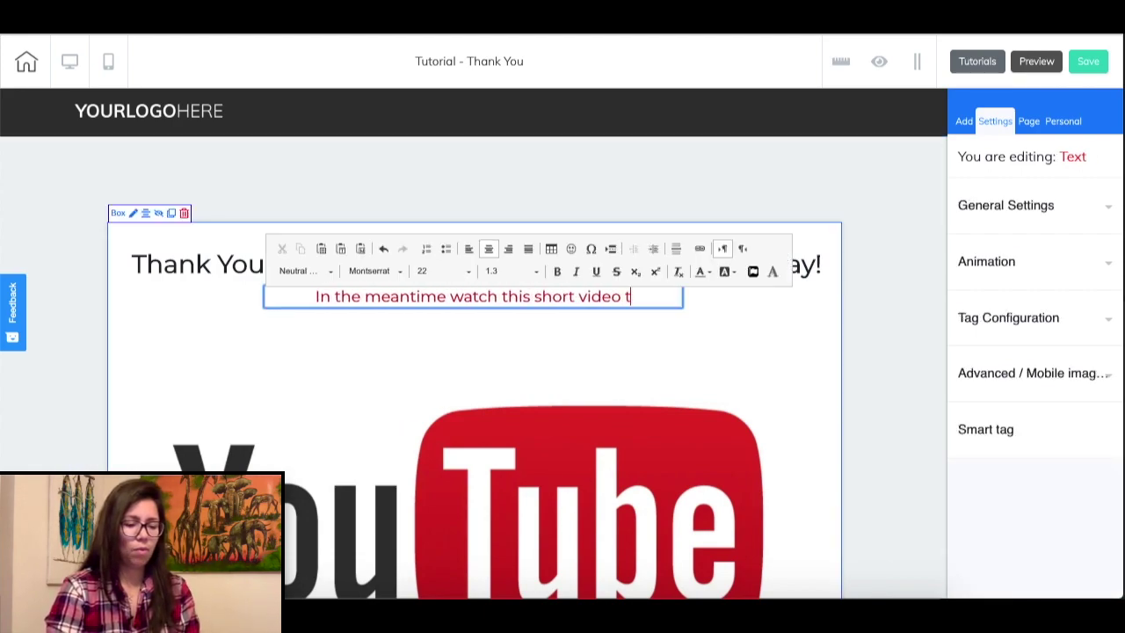
pyautogui.write('o discover ho')
pyautogui.press('BackSpace')
pyautogui.press('BackSpace')
pyautogui.write('cover ')
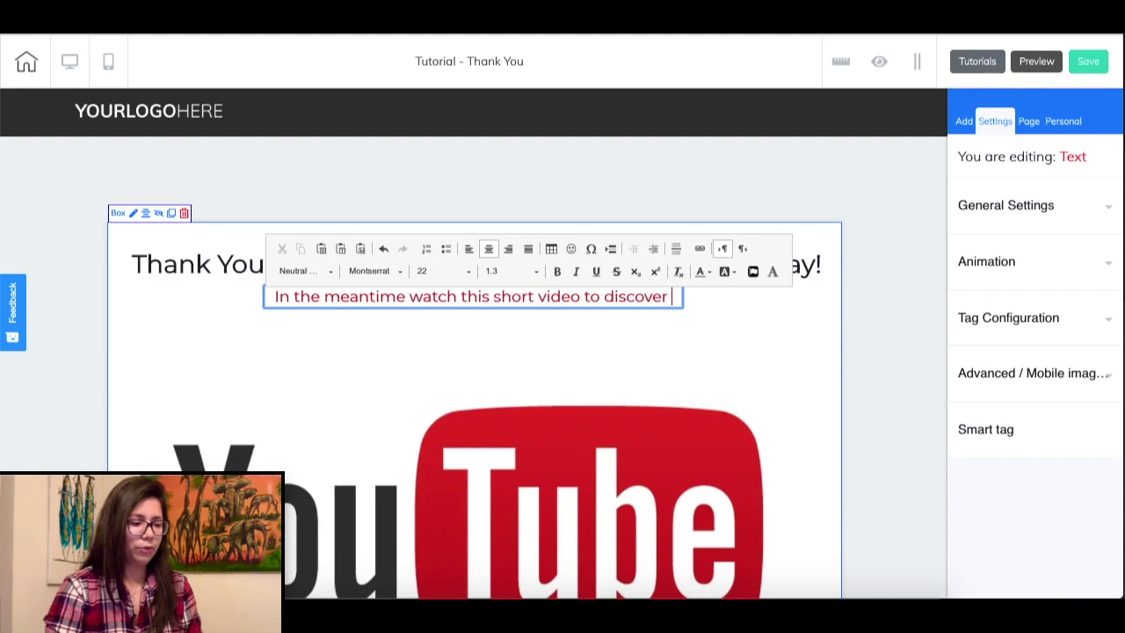
pyautogui.write('how to take advantage for this ')
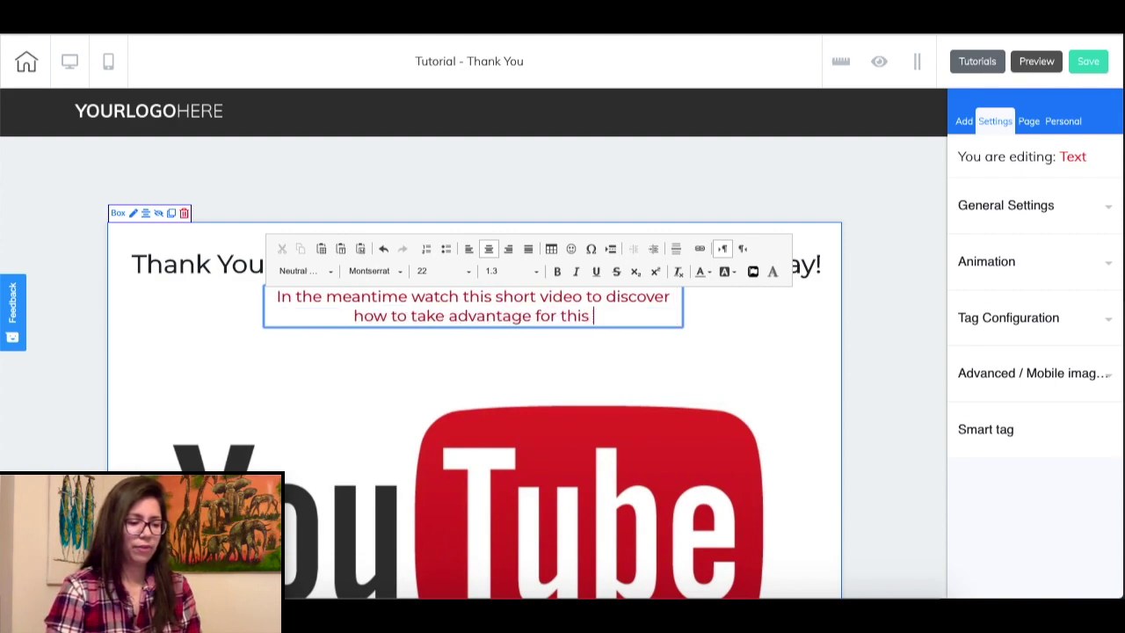
pyautogui.write('front desk guide..')
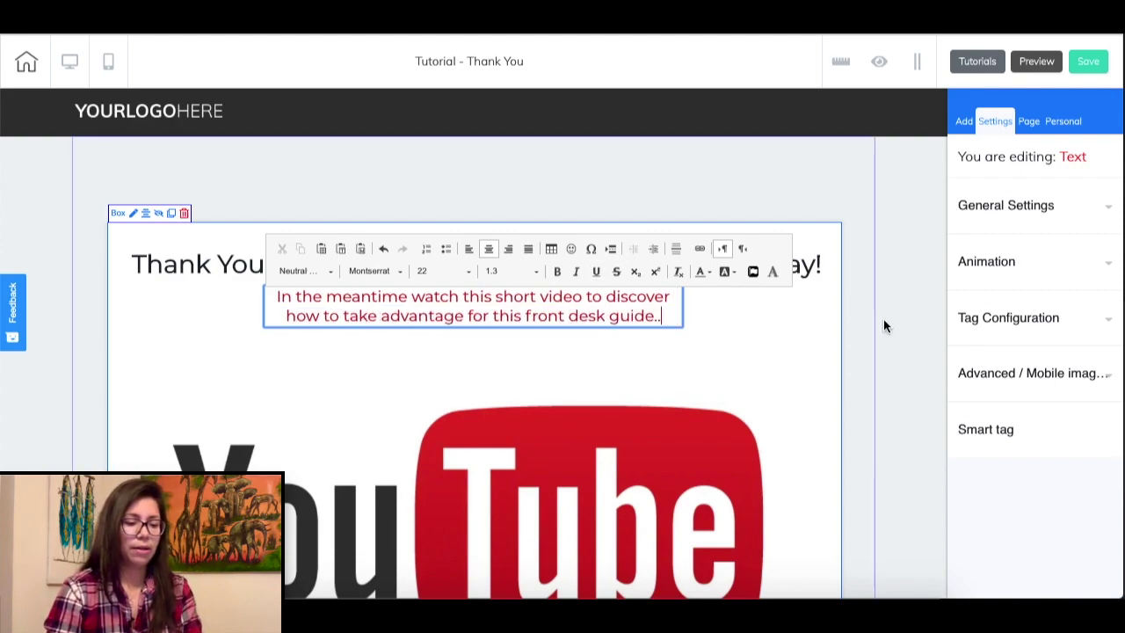
pyautogui.click(884, 319)
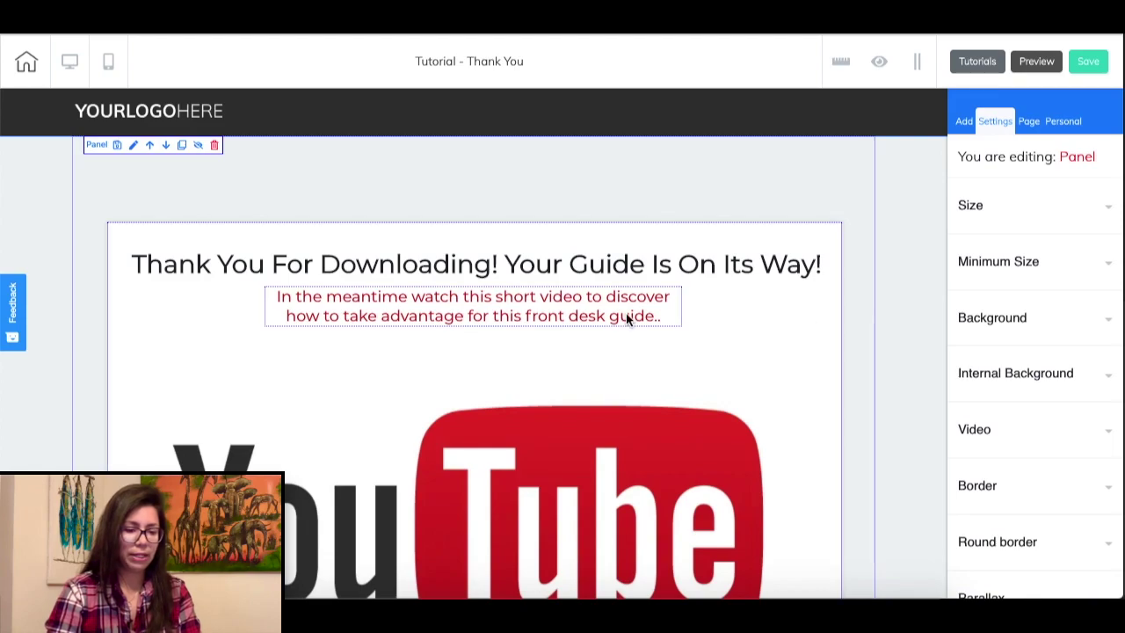
pyautogui.scroll(-5, 894, 519)
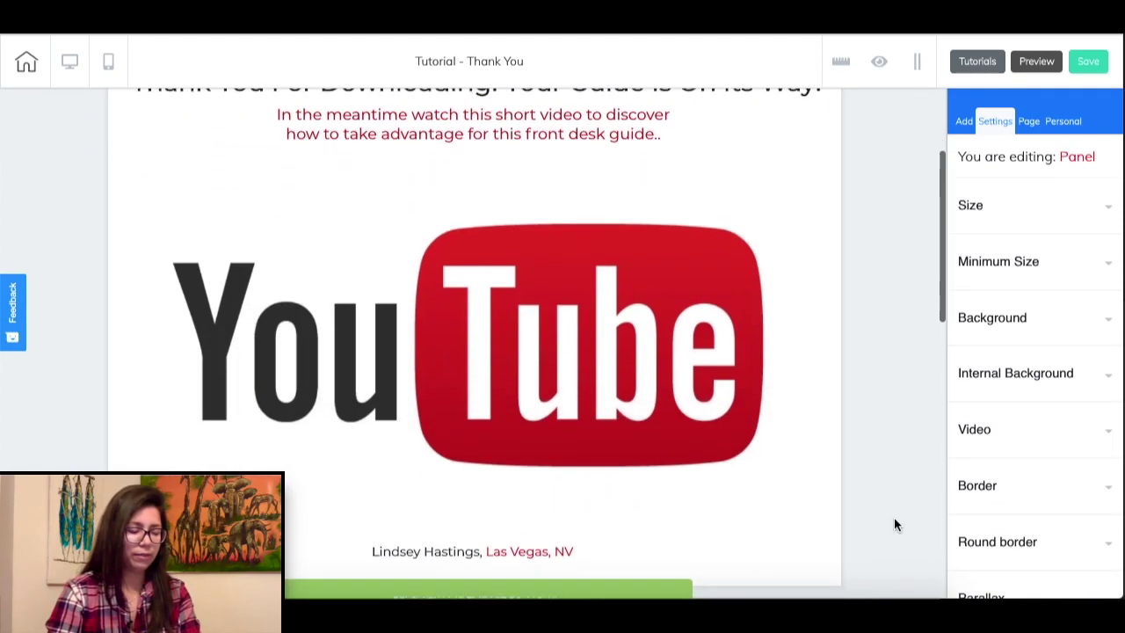
pyautogui.click(679, 406)
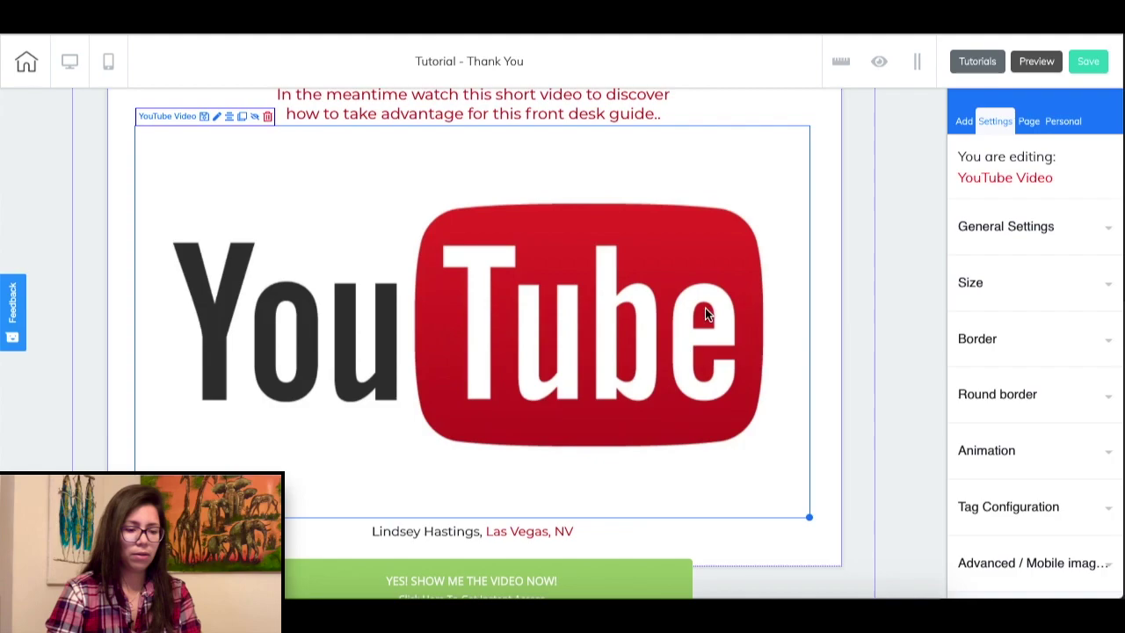
pyautogui.click(1043, 226)
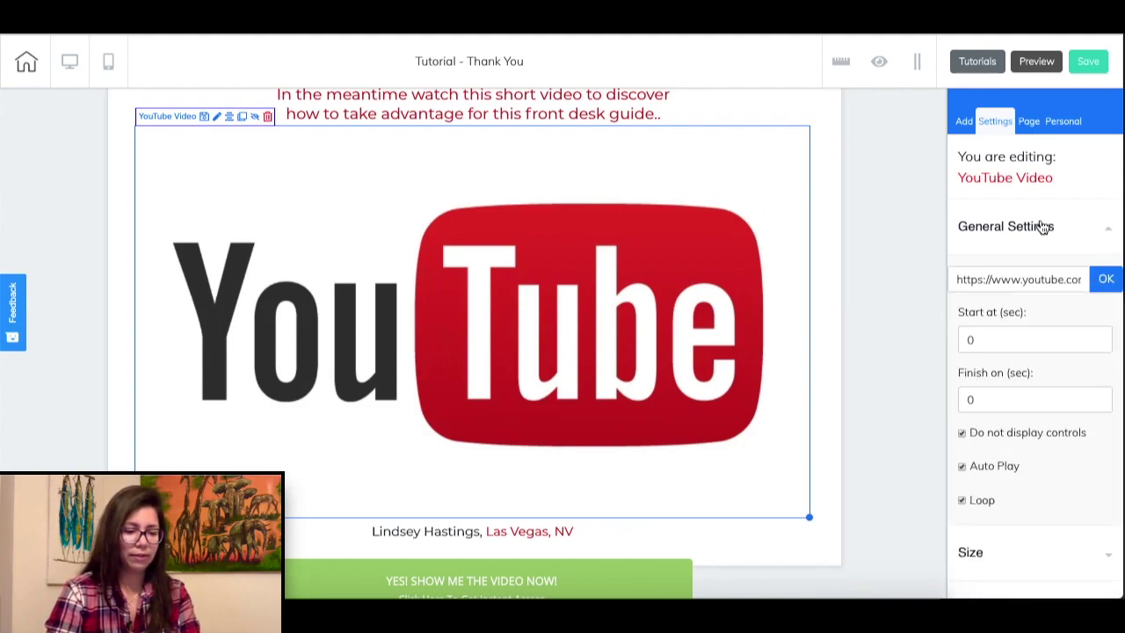
pyautogui.click(1053, 280)
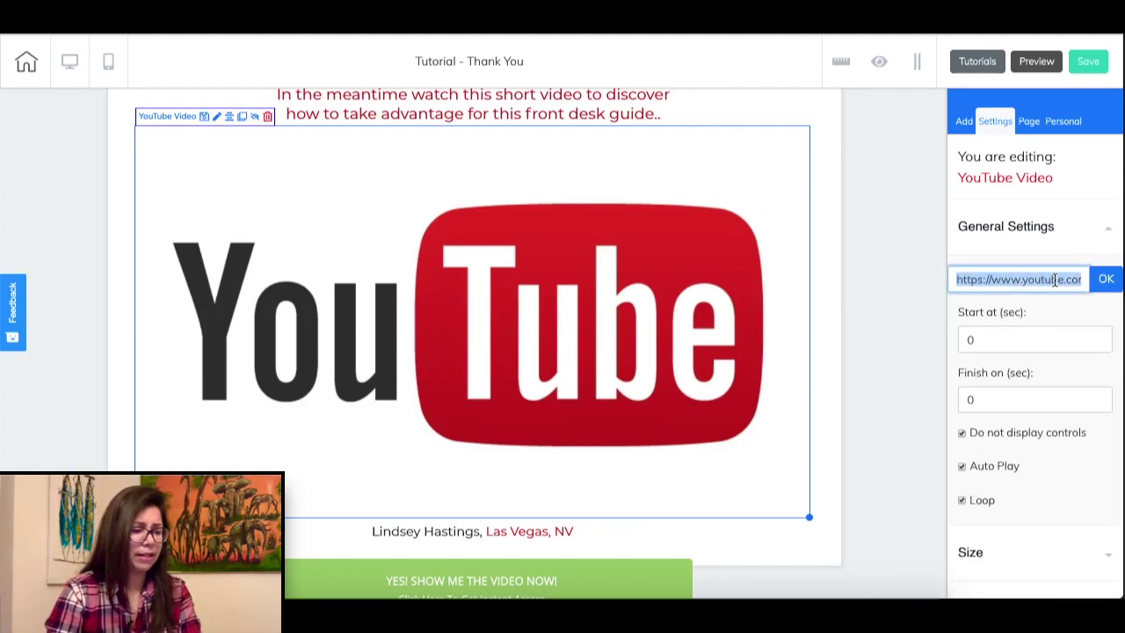
pyautogui.click(896, 277)
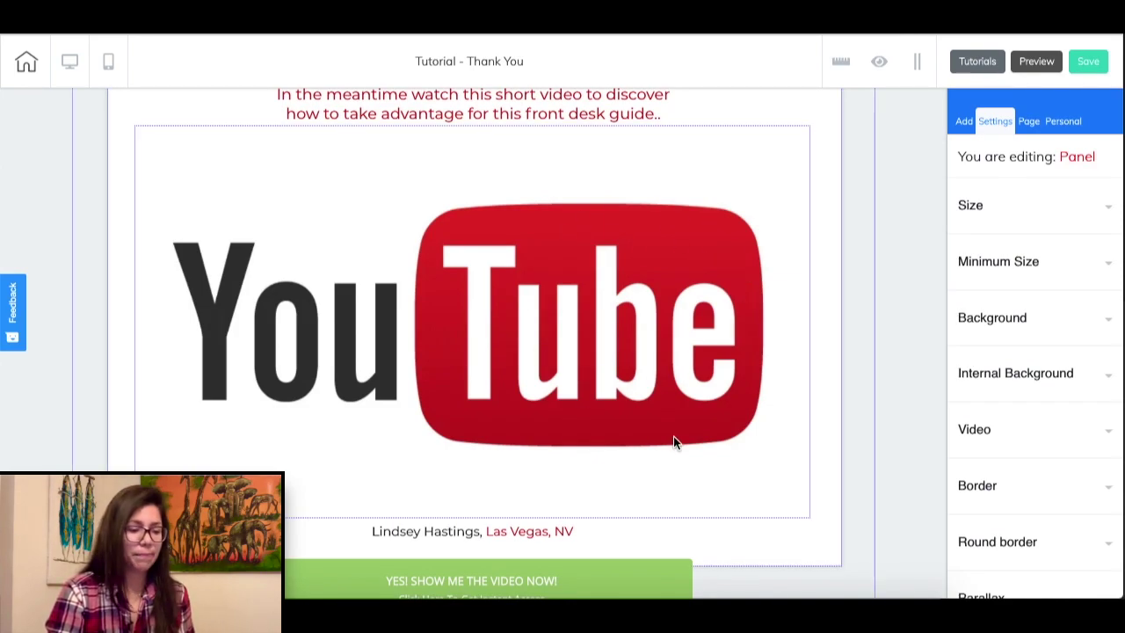
pyautogui.scroll(-2, 673, 439)
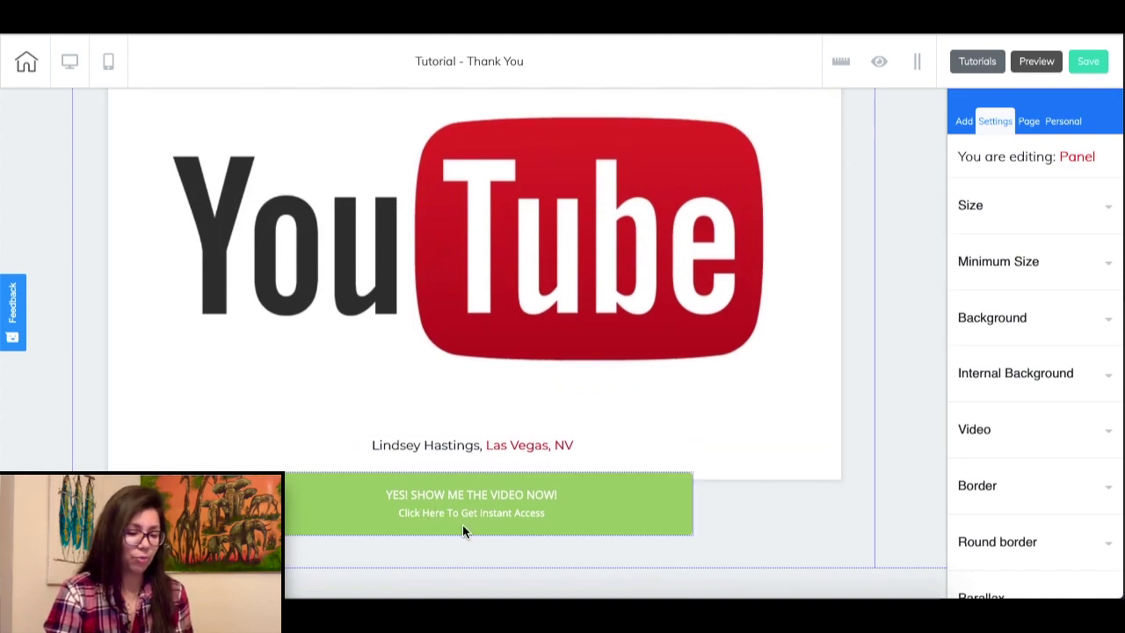
# Select the lower bio-and-photo panel and choose to delete it.
pyautogui.click(494, 523)
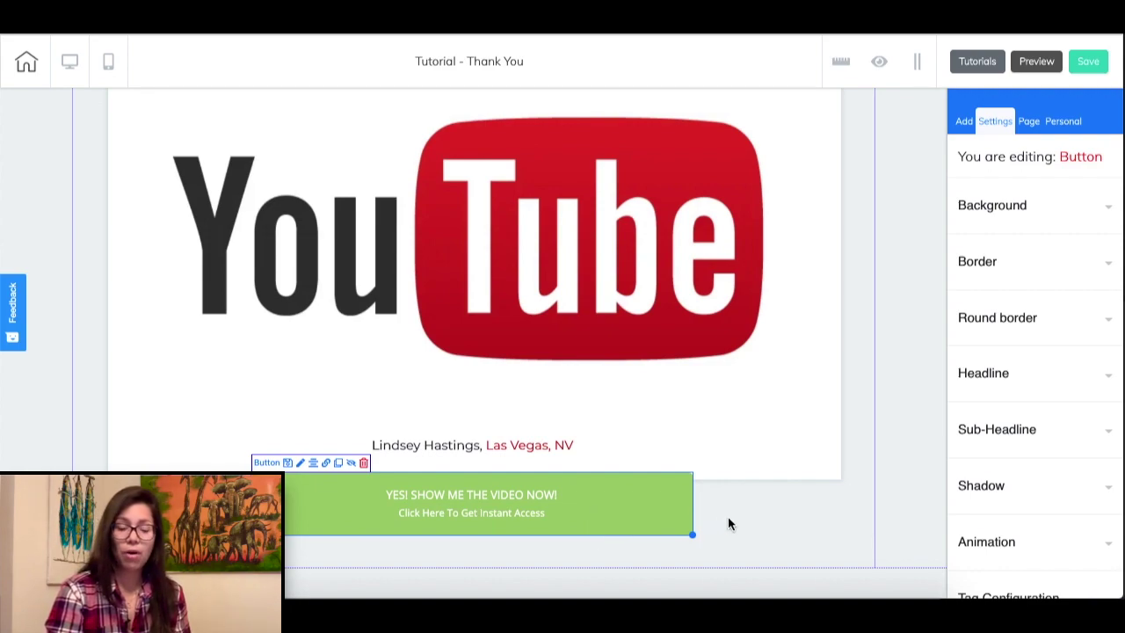
pyautogui.click(850, 509)
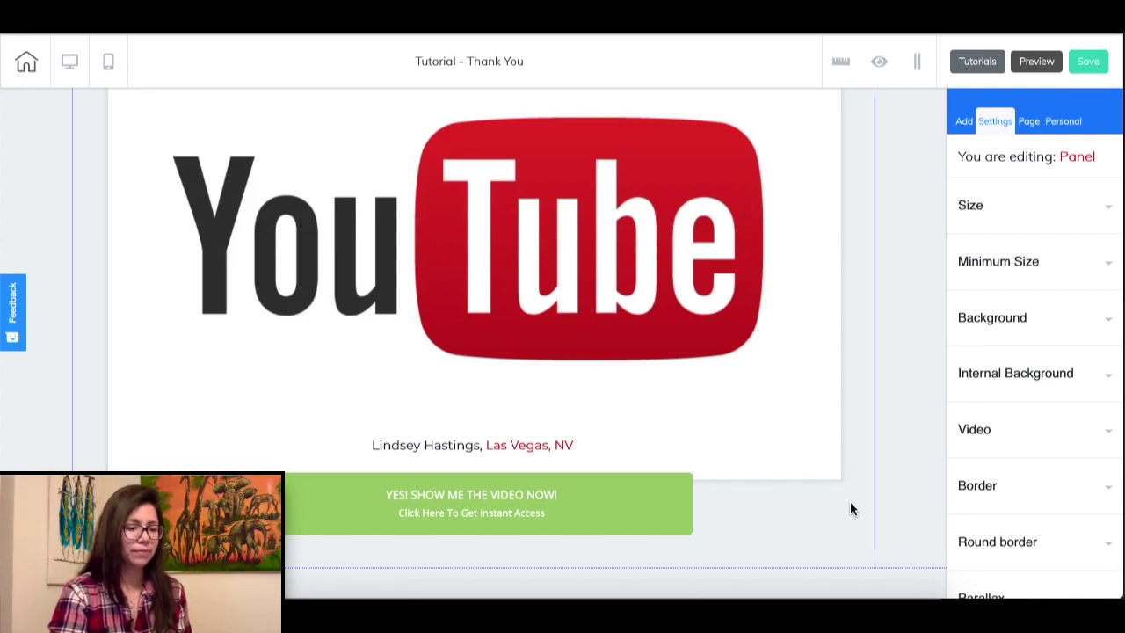
pyautogui.click(892, 487)
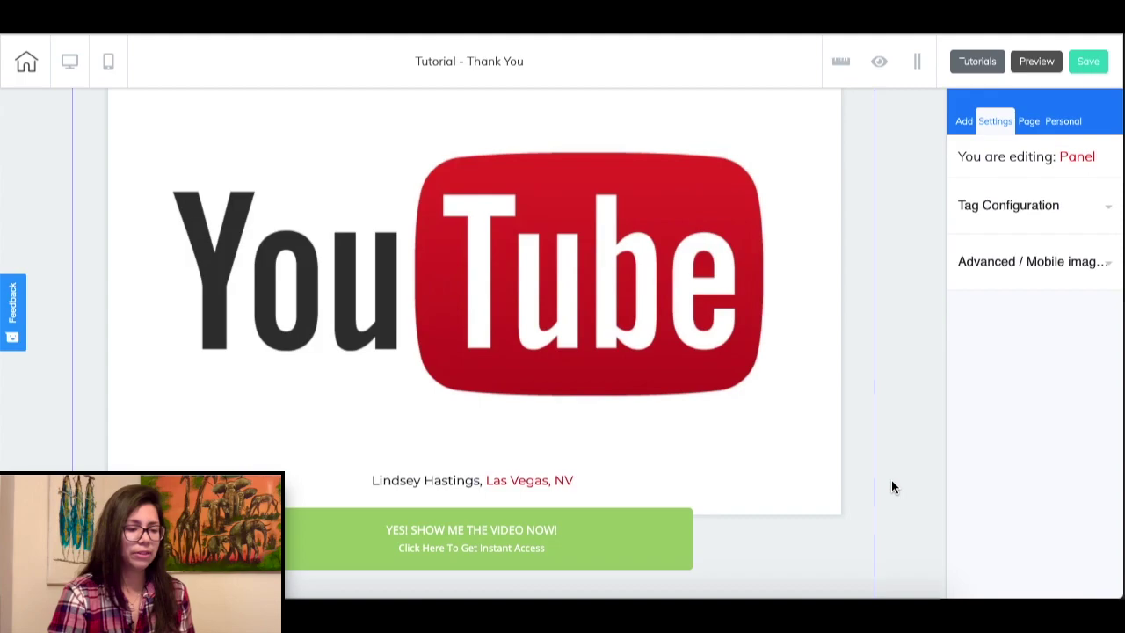
pyautogui.scroll(-5, 891, 487)
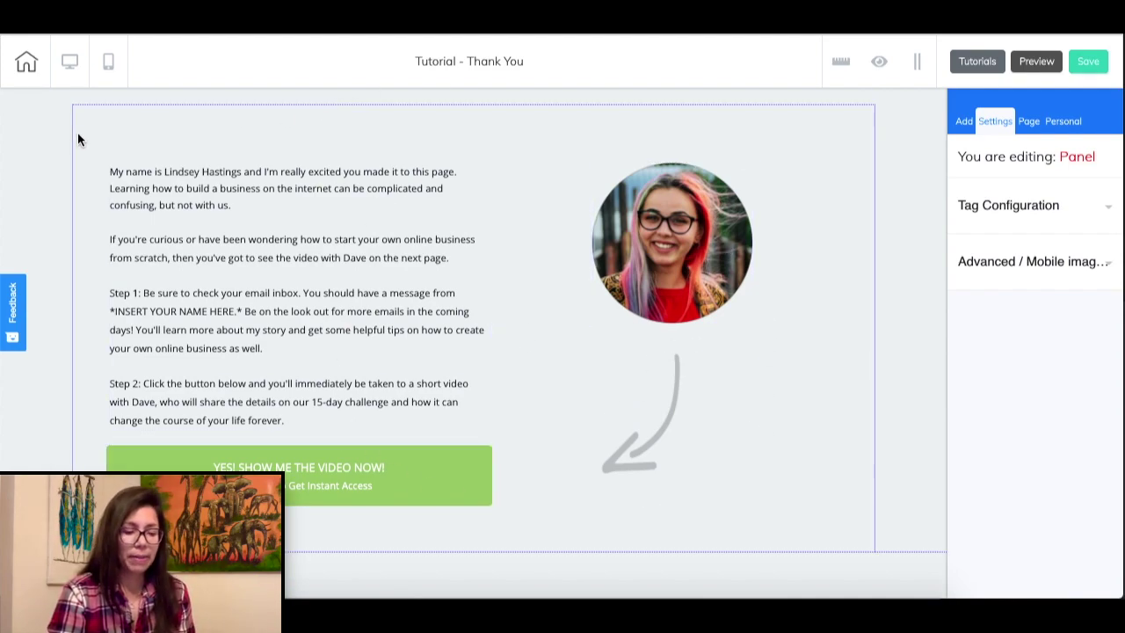
pyautogui.click(45, 131)
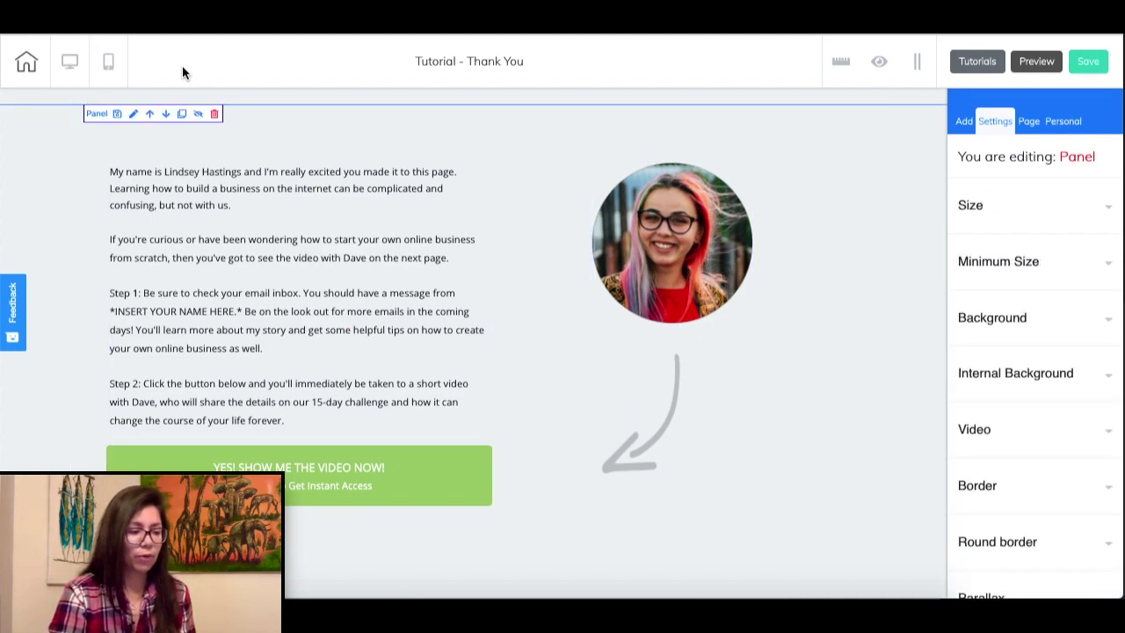
pyautogui.click(215, 115)
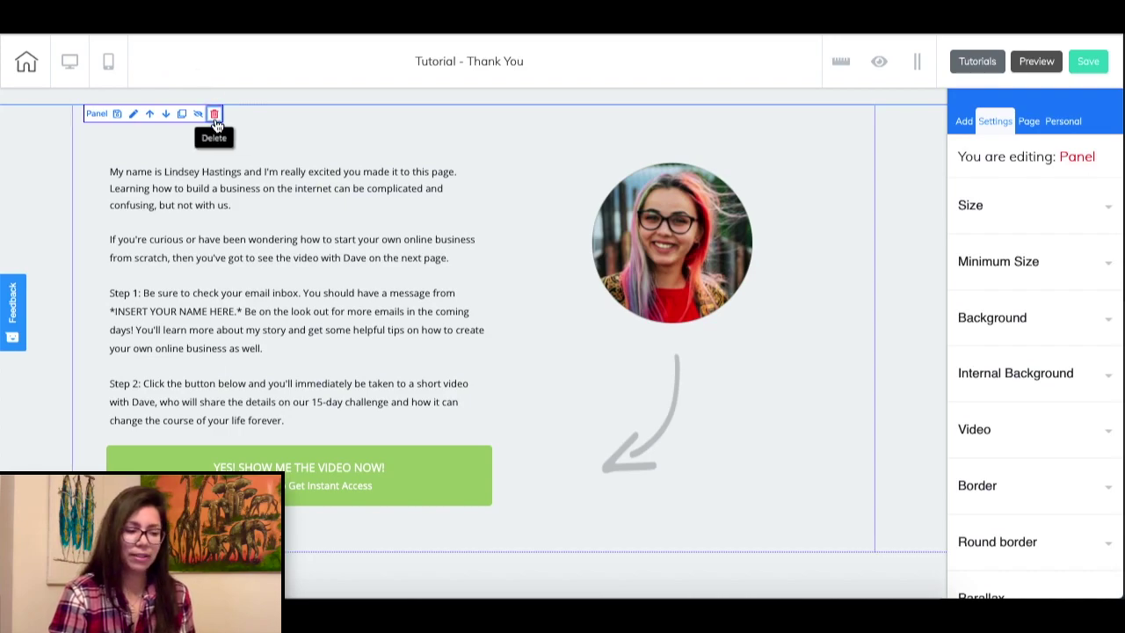